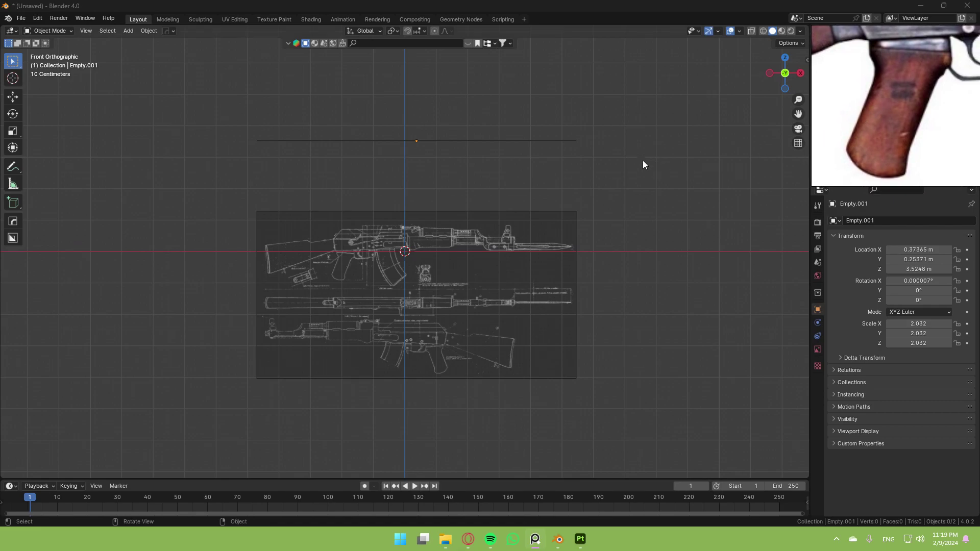
Step: Add a mesh plane to the scene as the base for the pistol grip
middle_click_drag(643, 172, 651, 217)
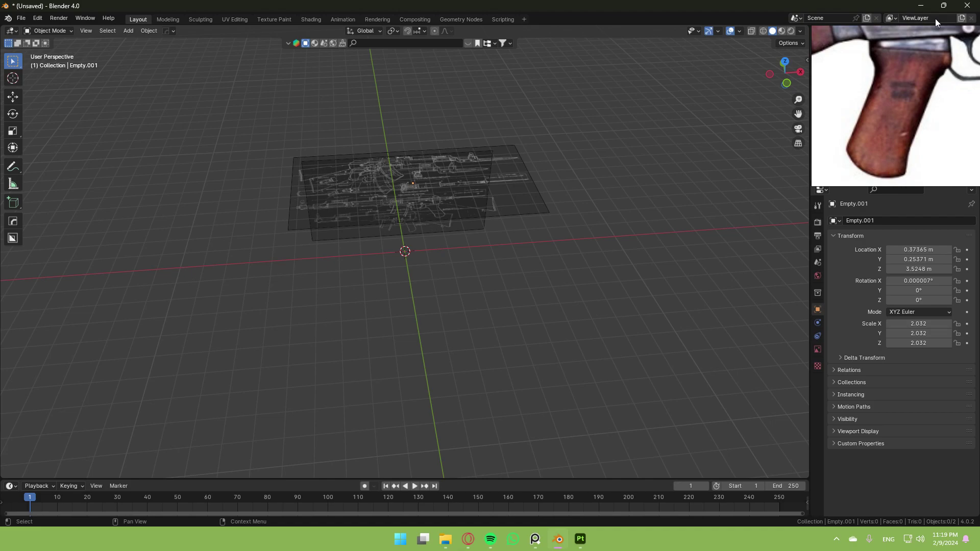
left_click(787, 82)
scroll(565, 191, "up", 5)
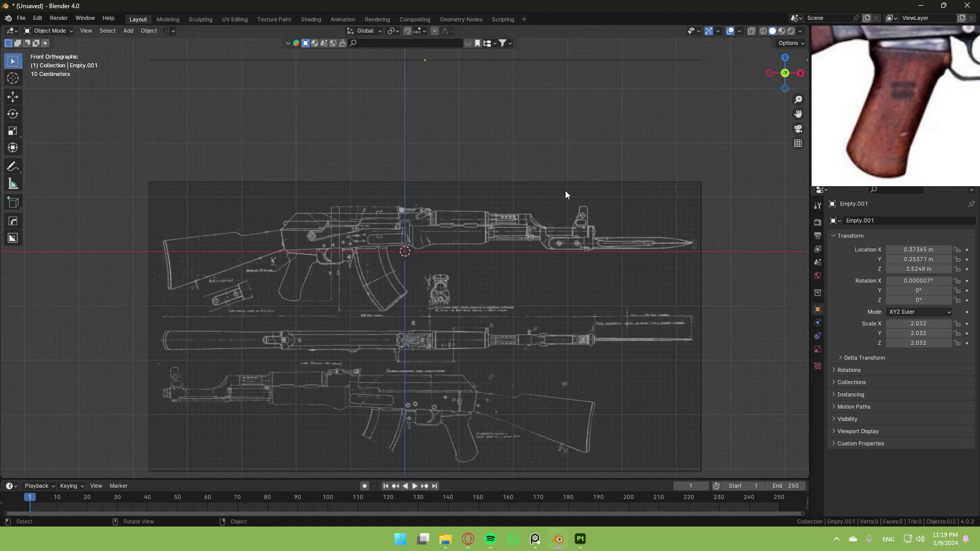
middle_click_drag(558, 192, 553, 198)
key("shift+a")
mouse_move(553, 199)
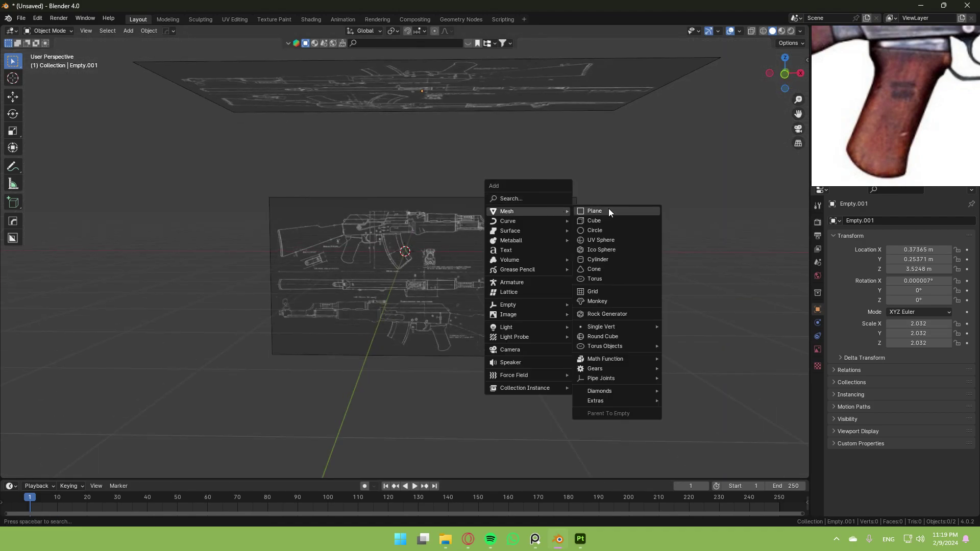
left_click(609, 209)
Step: Narrow the plane by moving its vertical side edges along the X axis to fit over the pistol grip
key("g")
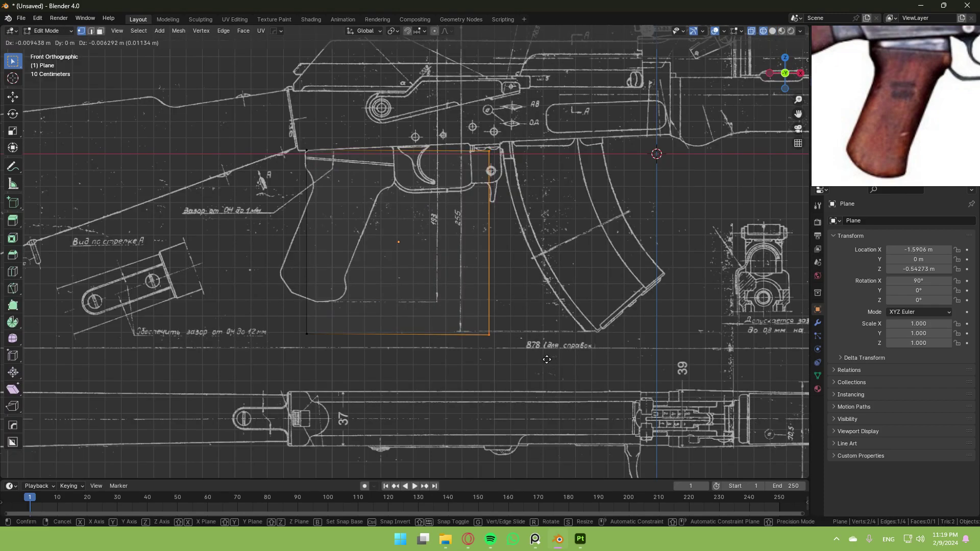
key("x")
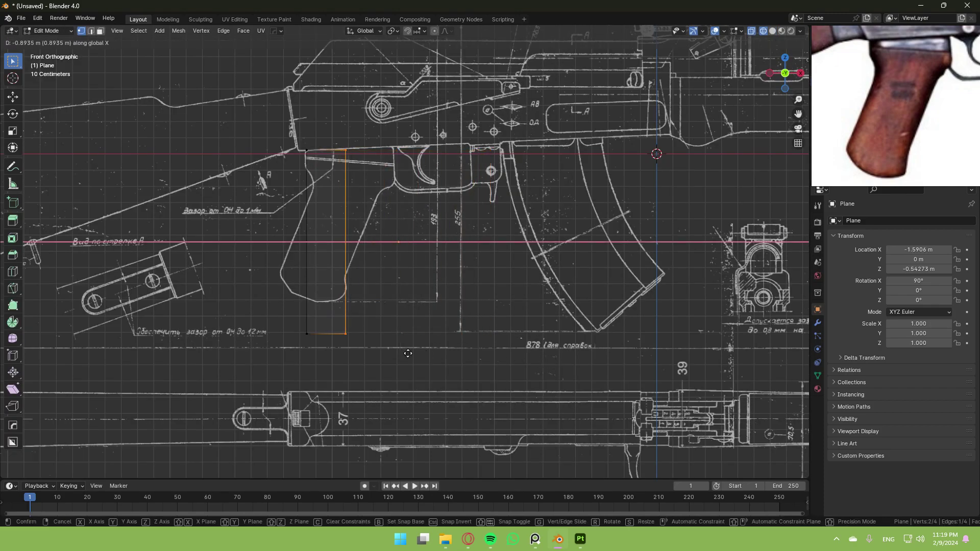
left_click_drag(255, 113, 373, 381)
key("g")
key("x")
left_click(389, 378)
Step: Move the plane's top edge along the Z axis to just below the line at the top of the pistol grip
middle_click_drag(357, 266, 397, 326, "shift")
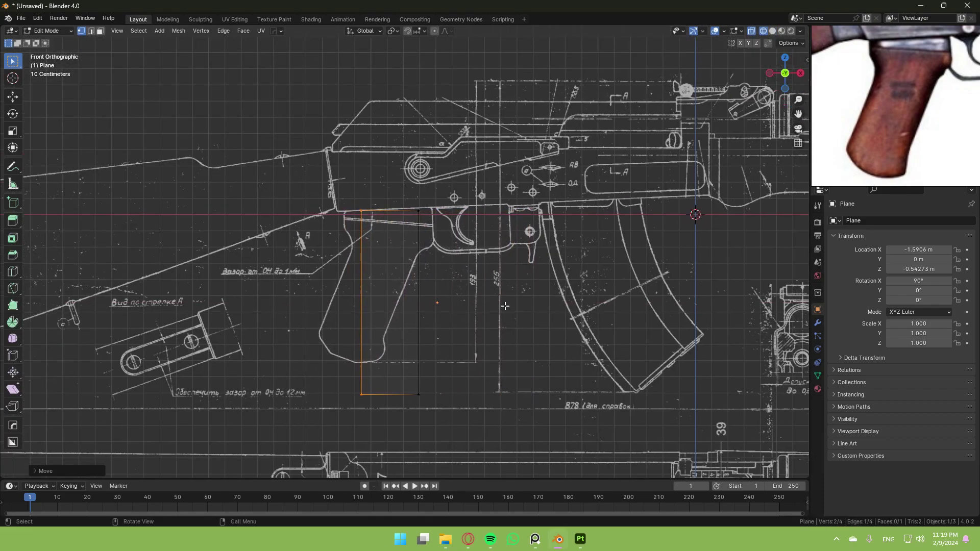
scroll(368, 246, "up", 1)
left_click_drag(321, 174, 474, 225)
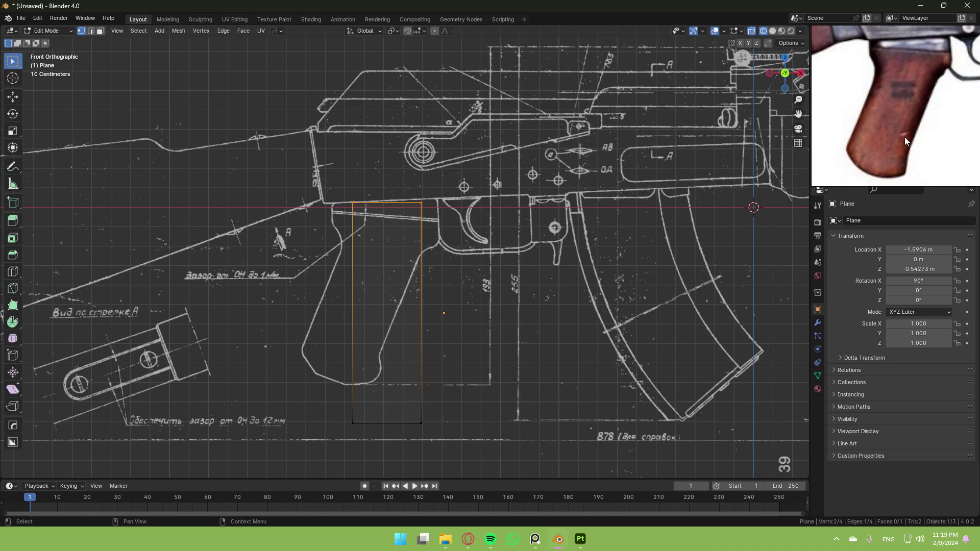
scroll(403, 188, "up", 1)
key("b")
key("g")
key("z")
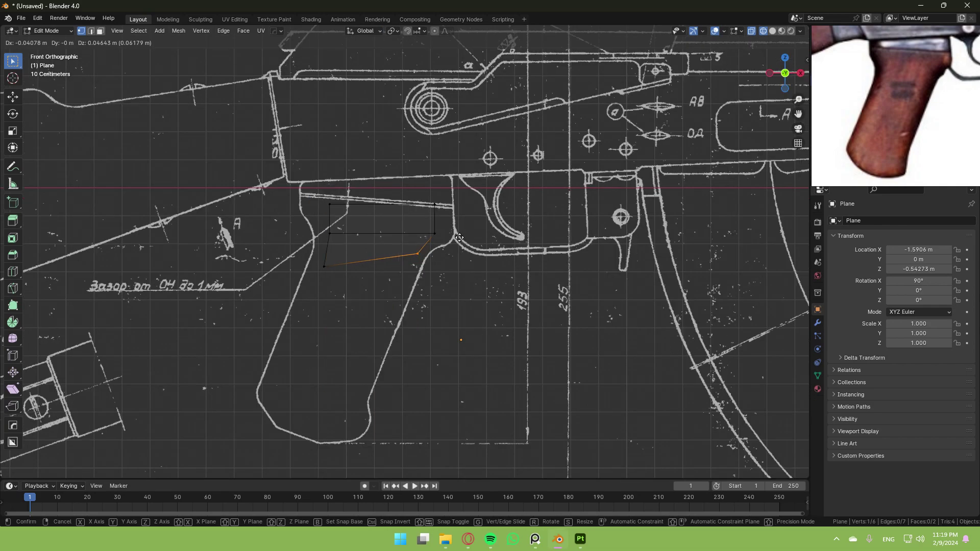
Step: Reposition the lower corner vertices of the mesh so the segment follows the neck of the grip
left_click(293, 242)
key("g")
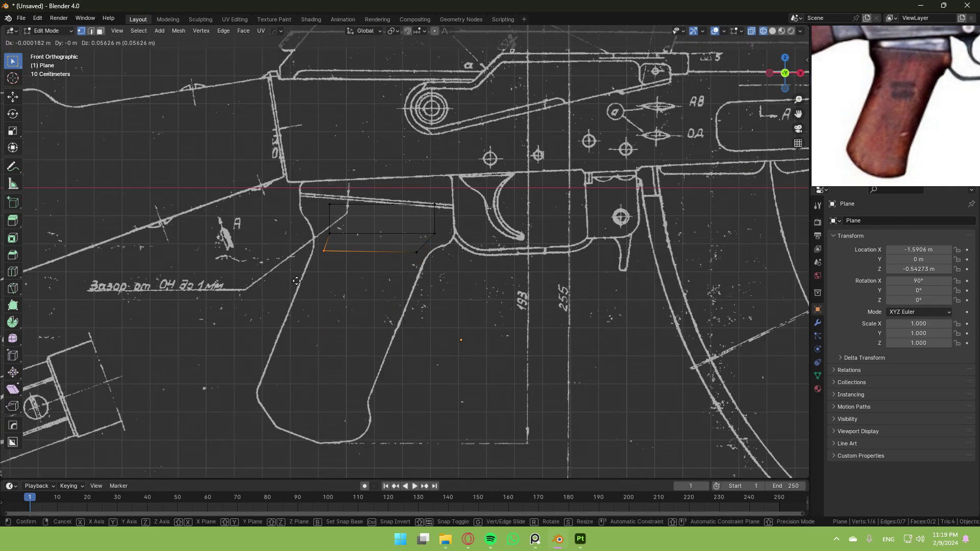
left_click(296, 281)
Step: Extrude the bottom edge down the slanted grip in several segments and shift the upper-left vertices along the X axis
left_click_drag(315, 240, 448, 287)
key("e")
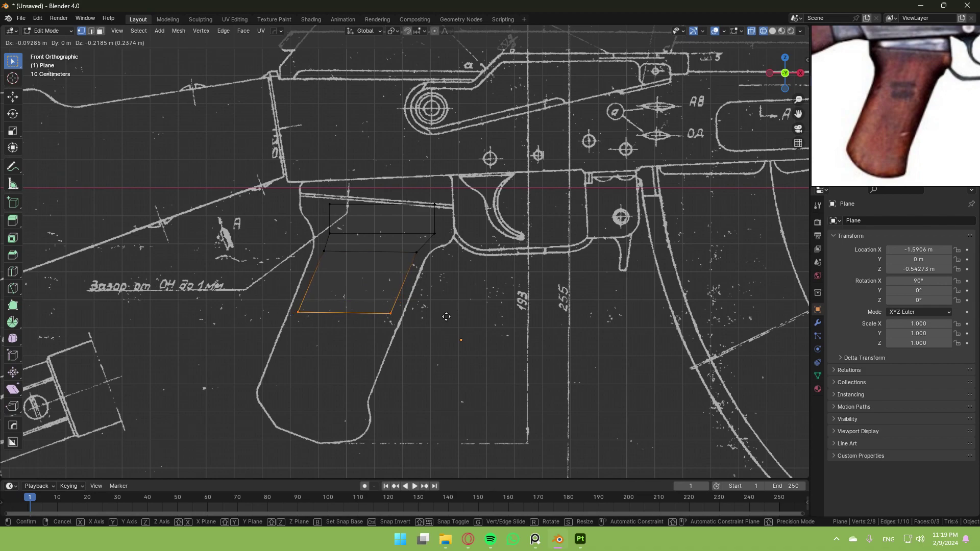
left_click(314, 282)
key("e")
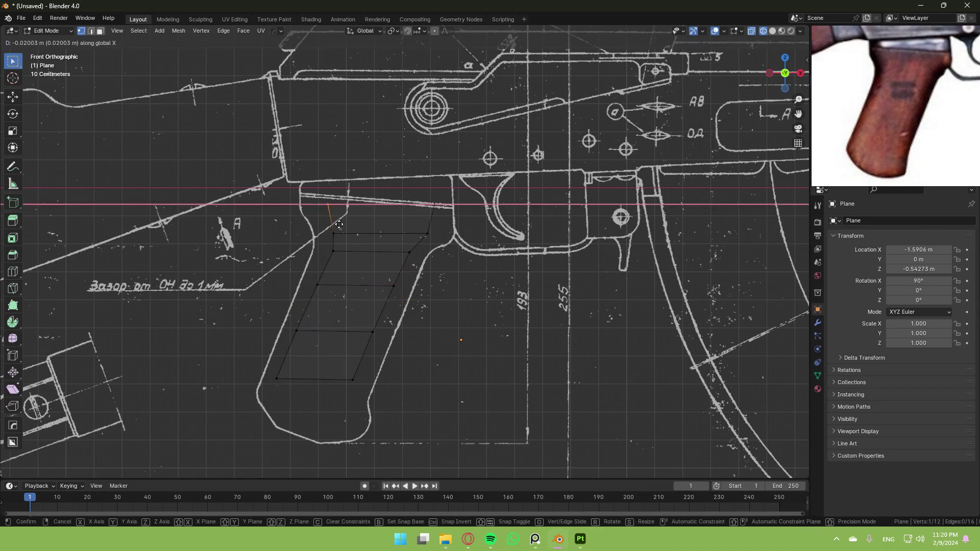
left_click(334, 225)
Step: Extrude the lowest edge of the mesh once more toward the base of the grip
left_click_drag(263, 338, 392, 426)
scroll(535, 311, "up", 3)
middle_click_drag(439, 378, 588, 215, "shift")
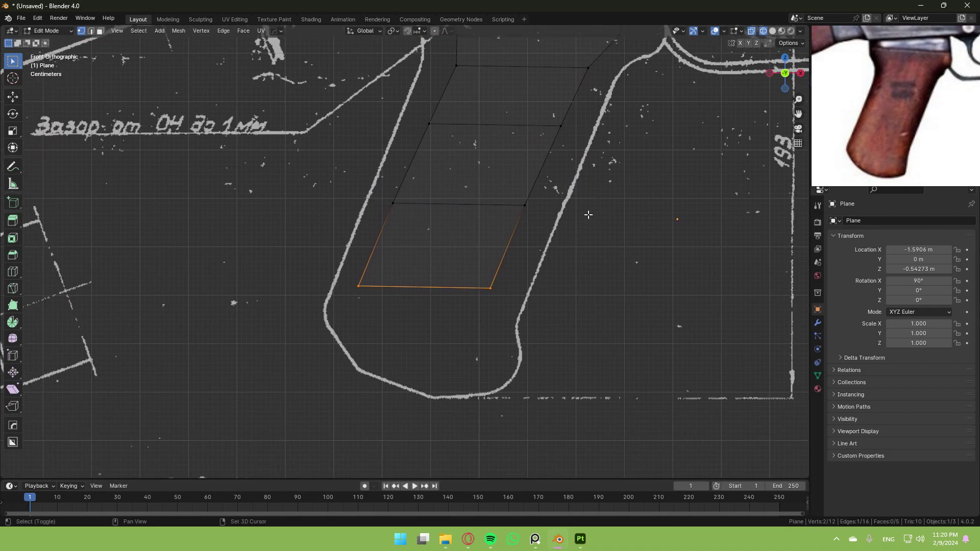
key("e")
left_click(536, 349)
Step: Move the vertices of the last two cross edges so they slant parallel to the grip's base outline
left_click(499, 352)
key("g")
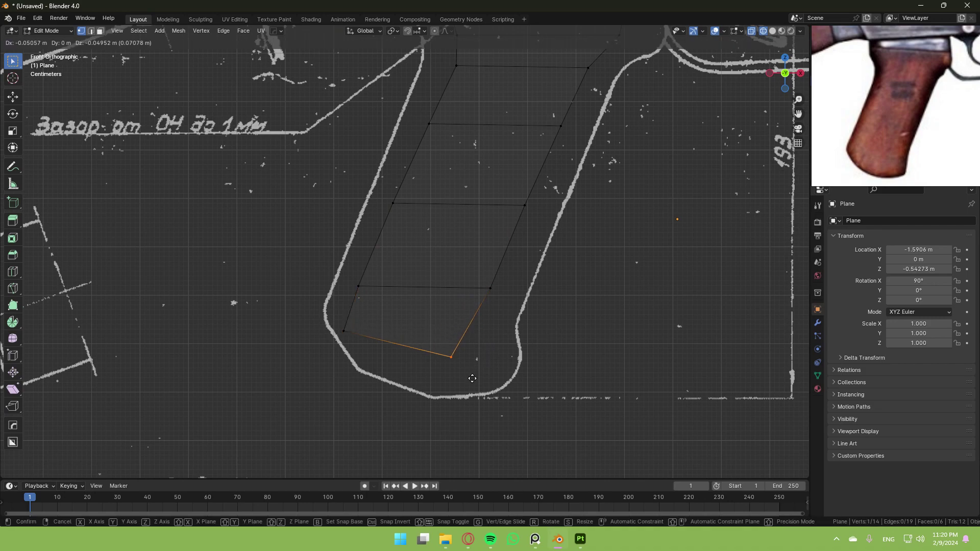
left_click(466, 382)
left_click(345, 331)
key("g")
left_click(384, 328)
left_click(494, 325)
key("g")
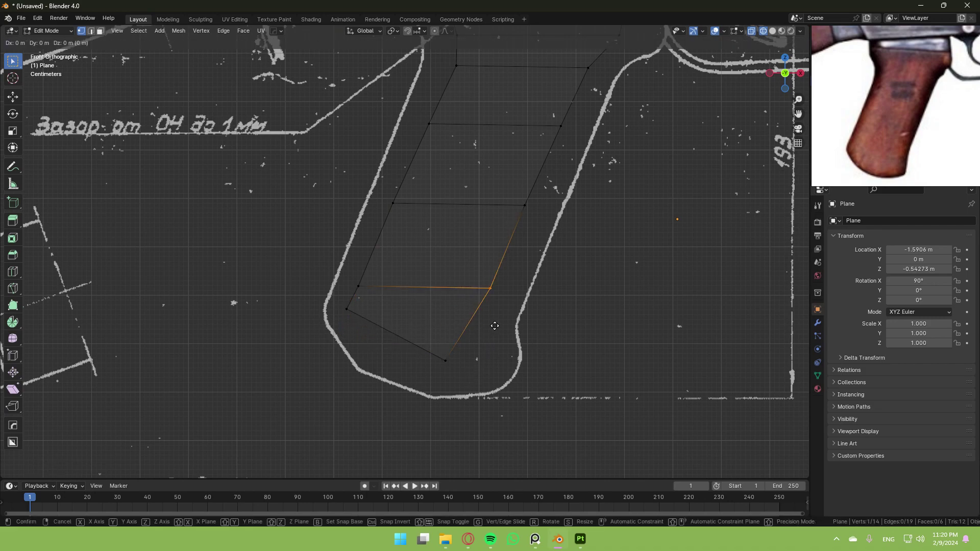
key("g")
left_click(474, 355)
Step: Extrude the lower-right edge of the mesh toward the rounded rear corner of the grip's base
key("3")
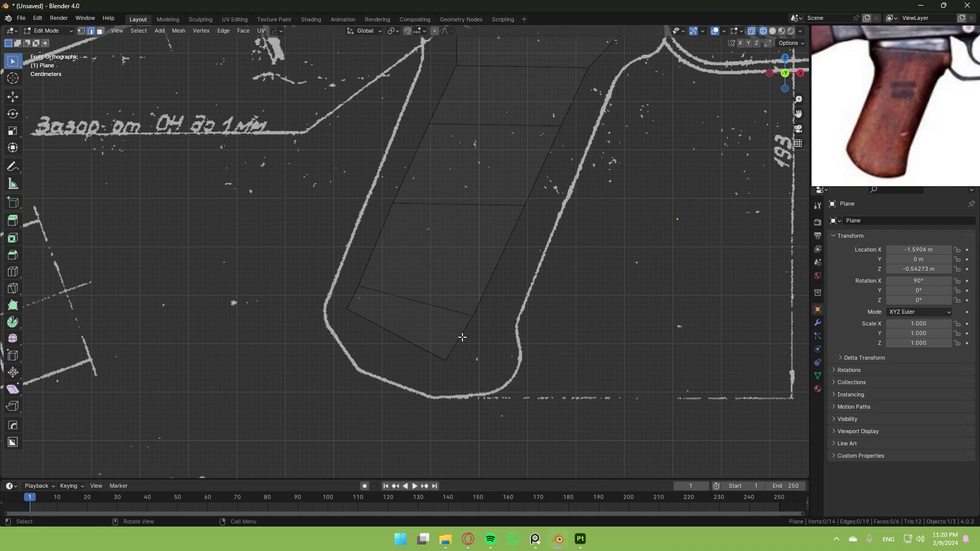
key("e")
right_click(500, 355)
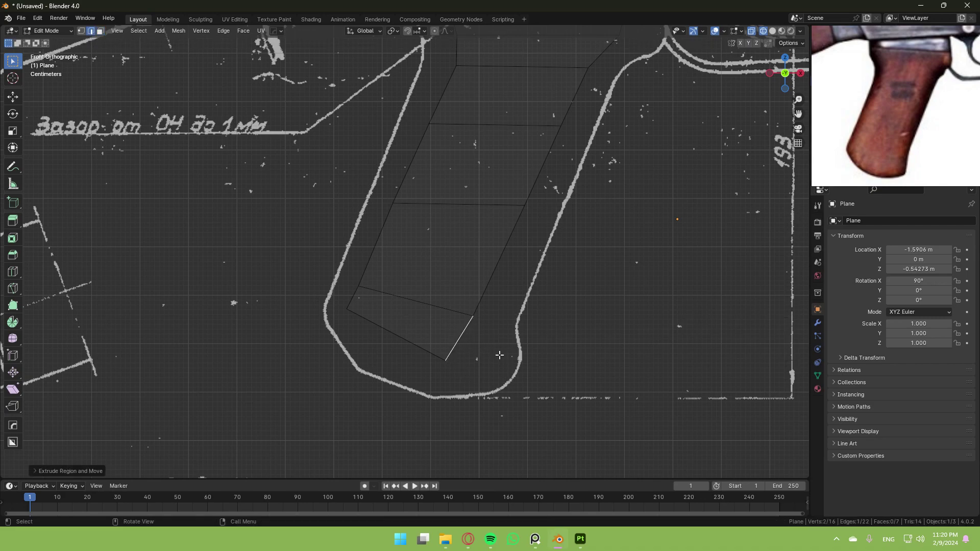
key("g")
left_click(521, 353)
Step: Reposition the two newly extruded corner vertices so the end face stays evenly inside the rounded outline
key("1")
left_click(512, 340)
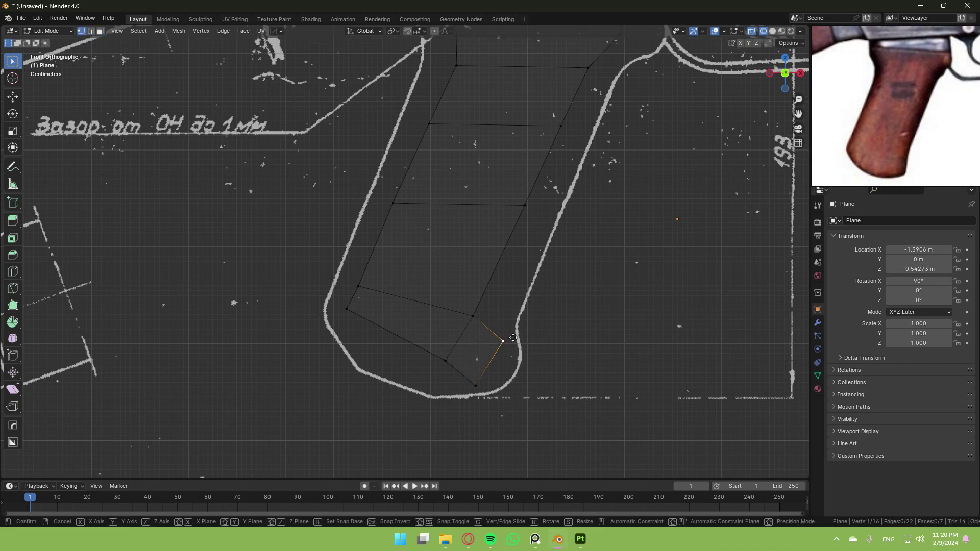
key("g")
left_click(498, 347)
left_click(473, 385)
key("g")
left_click(475, 361)
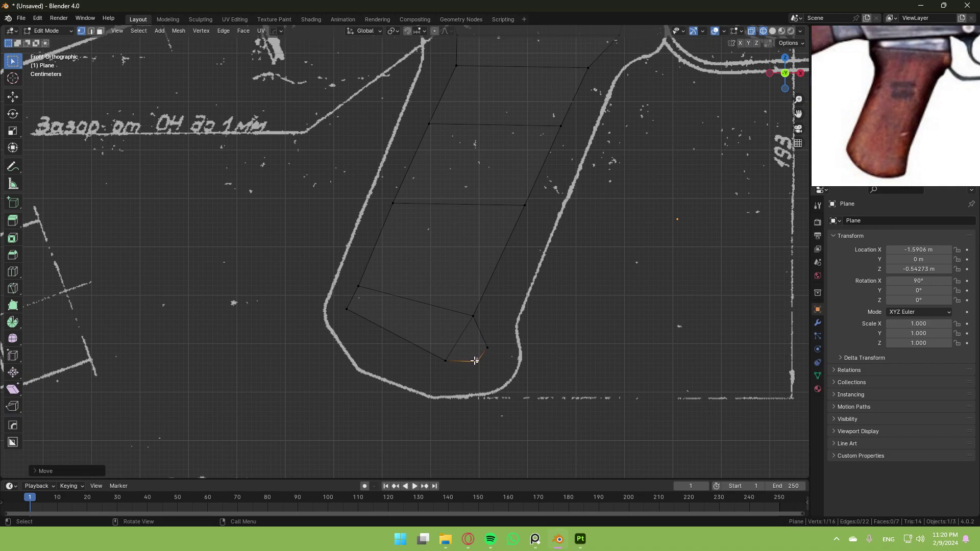
left_click(485, 349)
key("g")
left_click(492, 351)
left_click(478, 361)
key("g")
left_click(482, 365)
left_click(493, 350)
key("Tab")
scroll(549, 306, "down", 6)
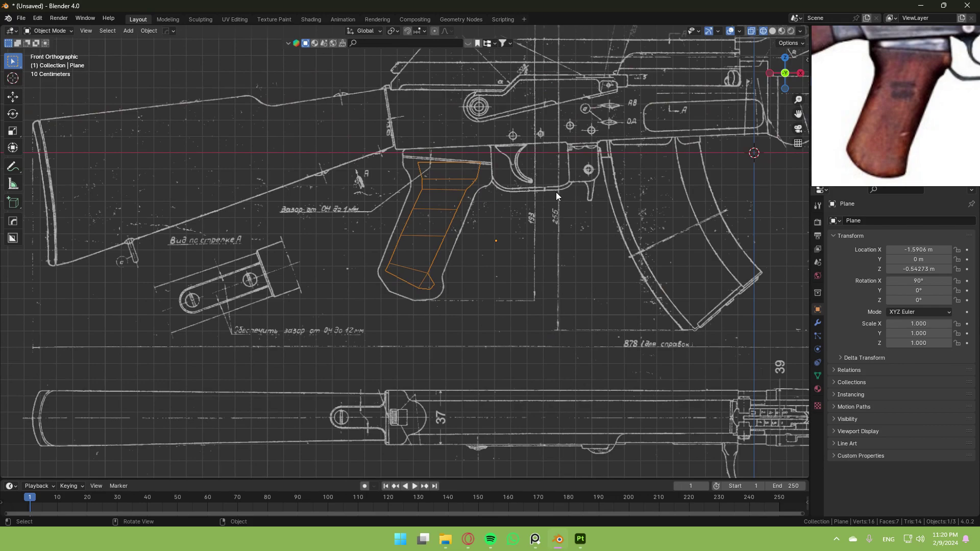
middle_click_drag(556, 192, 715, 99)
middle_click_drag(777, 39, 628, 79)
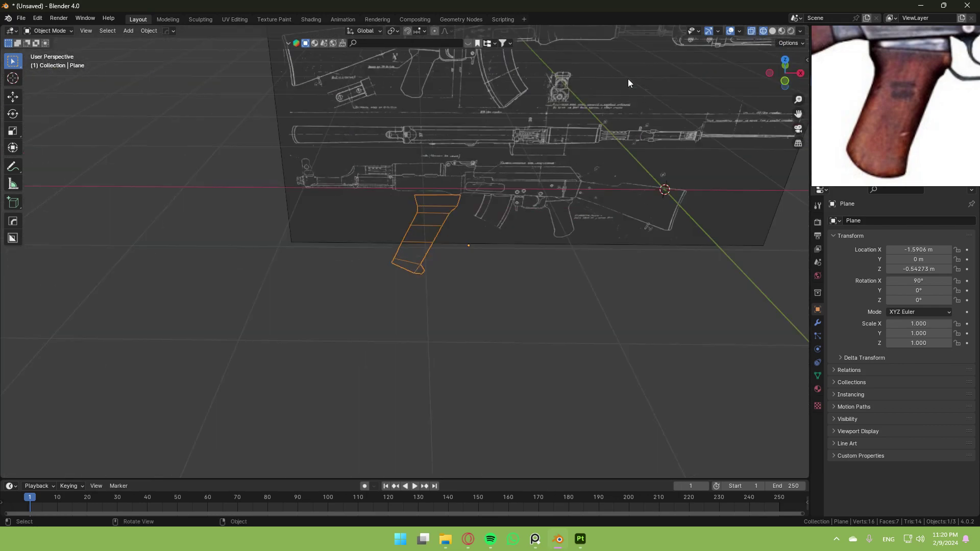
left_click(785, 81)
Step: Add a lengthwise loop cut down the middle of the grip mesh in Edit Mode
key("Tab")
scroll(435, 275, "up", 1)
scroll(425, 274, "up", 4)
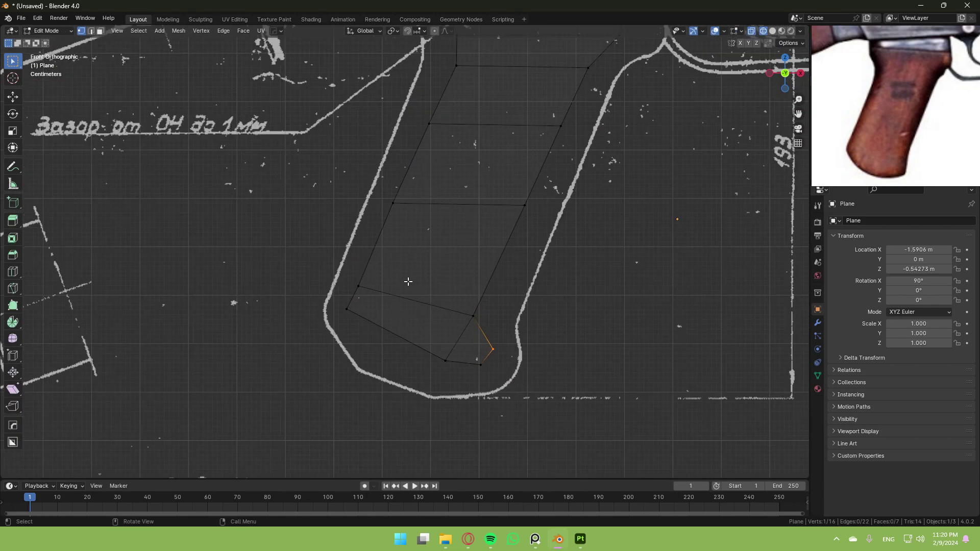
key("ctrl+r")
double_click(403, 319)
Step: Extrude the left boundary edges of the grip mesh outward onto the left blueprint outline
key("2")
left_click(387, 237, "alt")
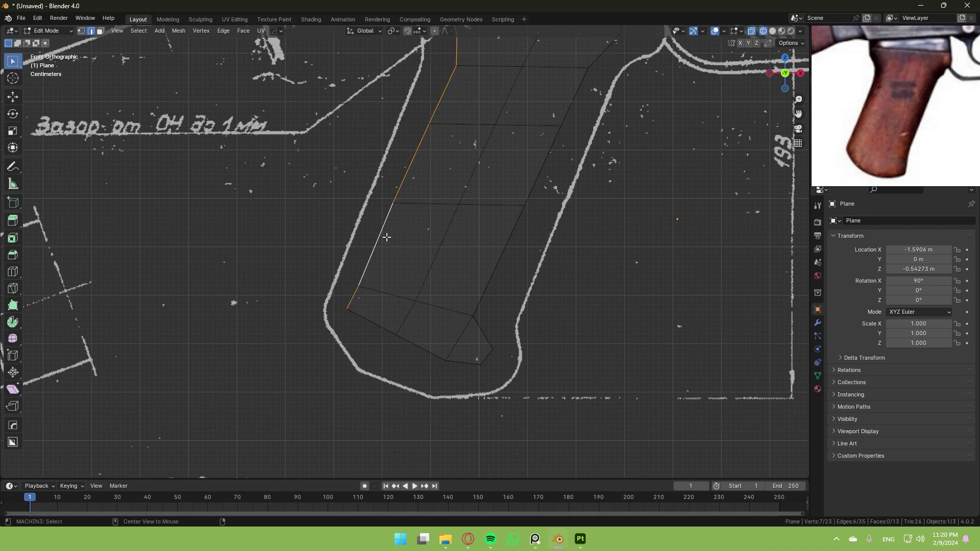
middle_click_drag(434, 201, 466, 293, "shift")
scroll(540, 280, "down", 1)
scroll(562, 260, "up", 1)
key("e")
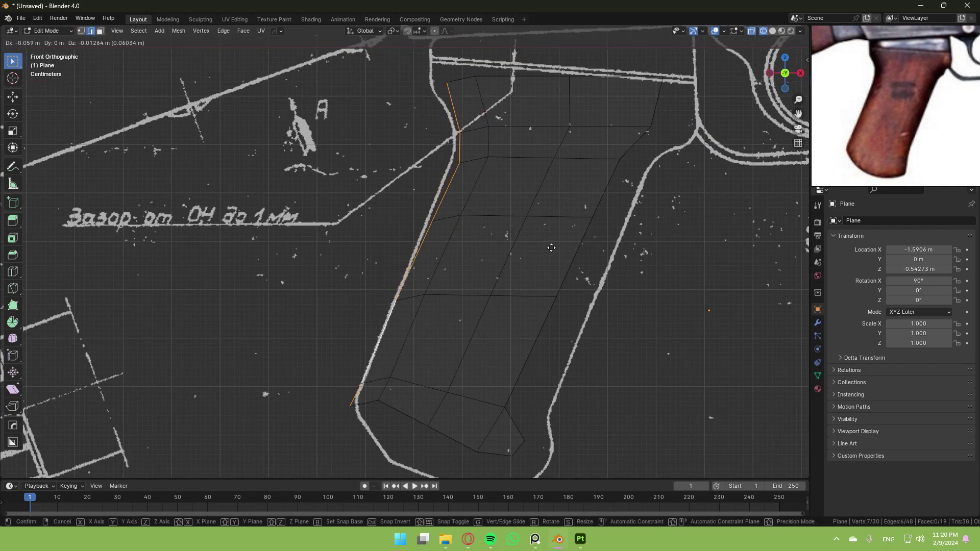
left_click(549, 248)
Step: Extrude the bottom boundary edges of the grip mesh downward onto the base outline
middle_click_drag(534, 337, 570, 271, "shift")
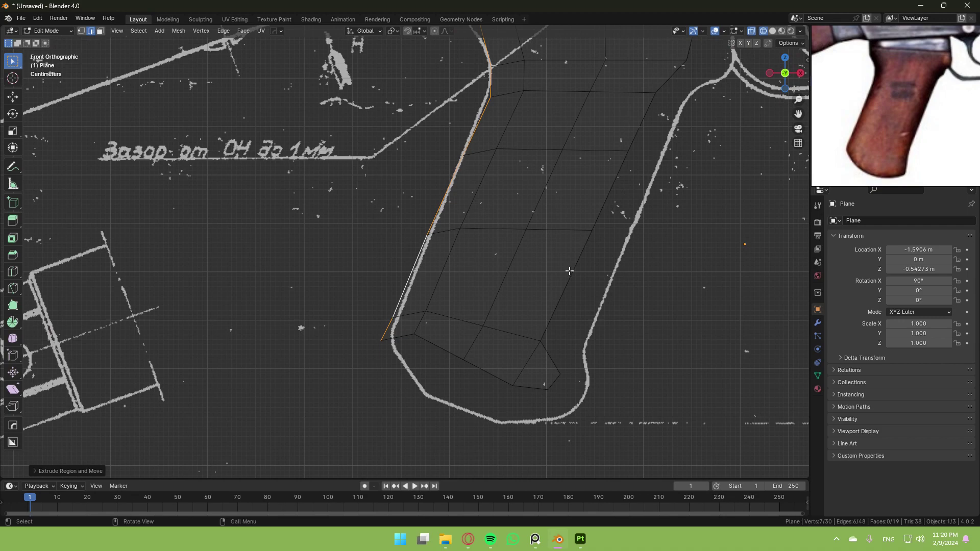
left_click(480, 370)
left_click(527, 386, "shift")
middle_click_drag(590, 342, 591, 294, "shift")
key("e")
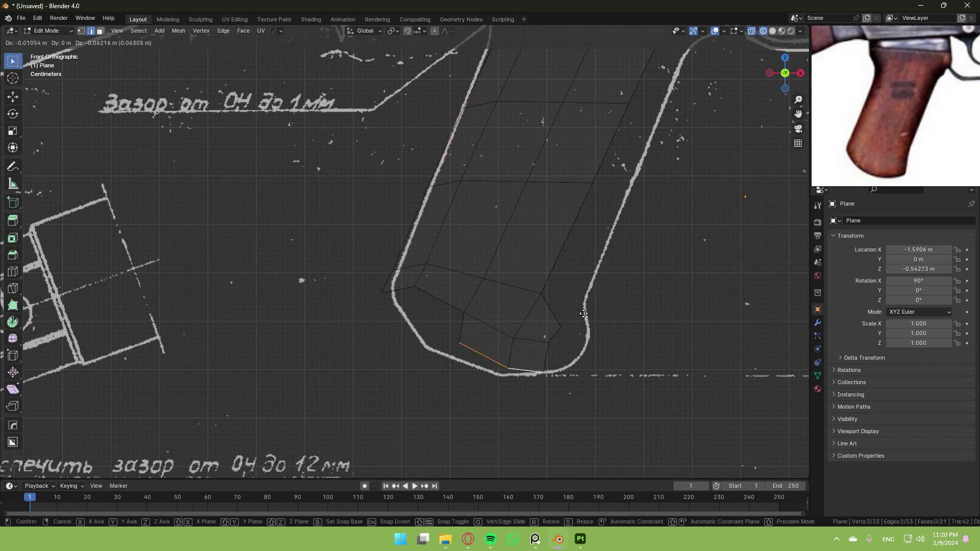
left_click(576, 322)
Step: Fill the gap at the grip's lower-left corner with a face and move its outer vertex onto the outline
left_click(468, 330)
left_click(398, 294, "shift")
key("f")
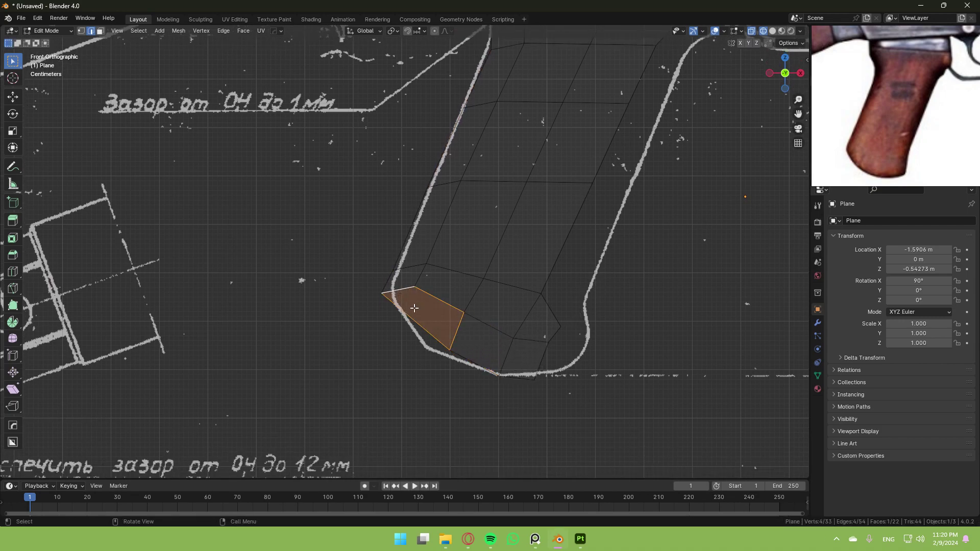
key("3")
key("1")
left_click(450, 351)
key("g")
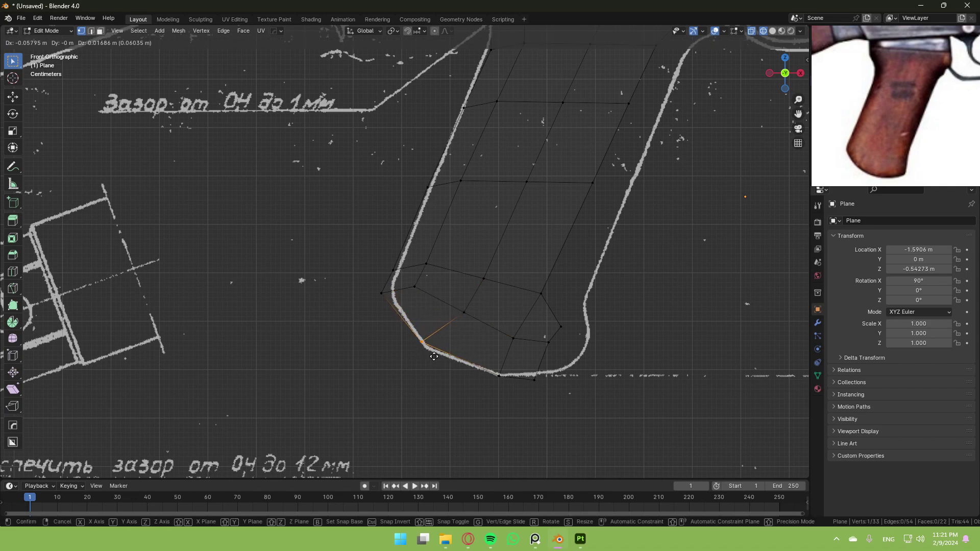
left_click(434, 359)
Step: Extrude the right boundary edges of the grip mesh outward to the right blueprint outline
middle_click_drag(584, 356, 511, 338, "shift")
key("2")
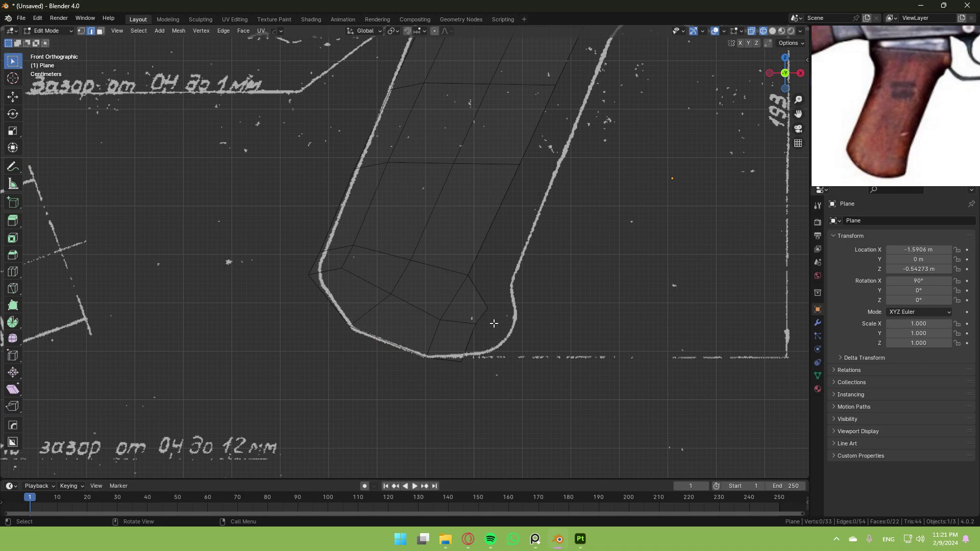
left_click(489, 296, "alt")
scroll(544, 207, "up", 1)
key("e")
left_click(599, 218)
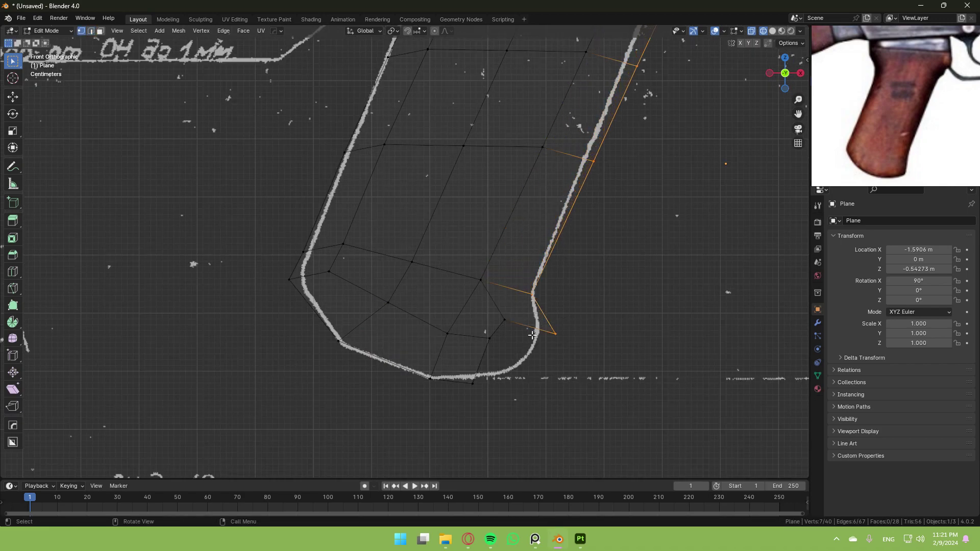
Step: Fill the gap at the grip's lower-right corner with a face and move its bottom vertex onto the rounded outline
left_click(510, 350)
left_click(490, 350, "shift")
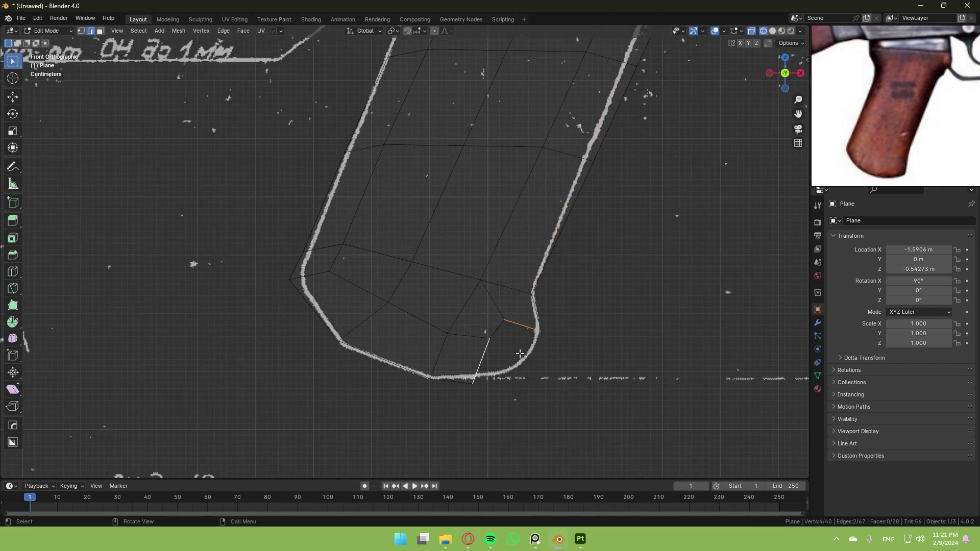
key("f")
left_click(474, 383)
key("g")
left_click(547, 352)
scroll(380, 381, "down", 5)
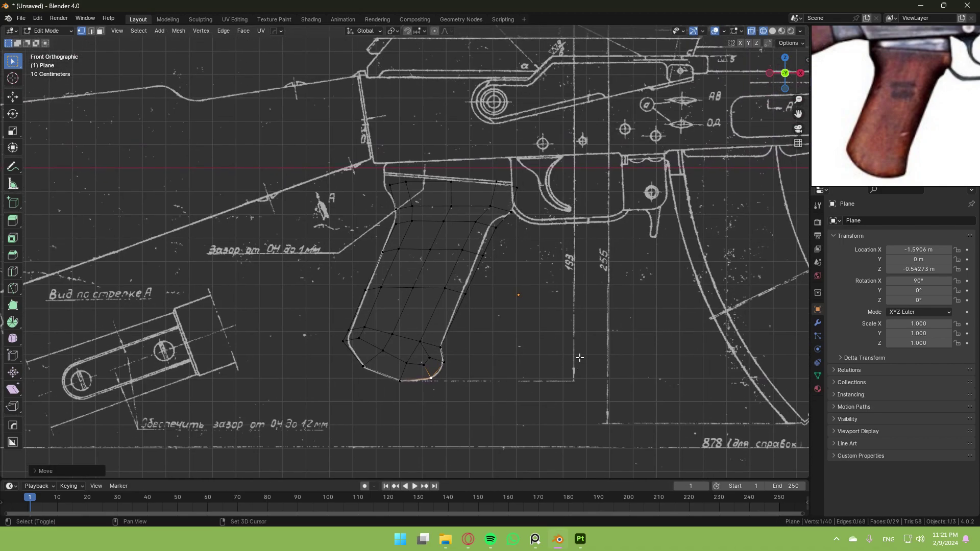
Step: Snap the 3D cursor to the middle vertex of the mesh's top edge and set the transform pivot point to 3D Cursor
scroll(460, 144, "up", 5)
left_click(302, 246, "alt")
left_click(455, 253)
key("shift+s")
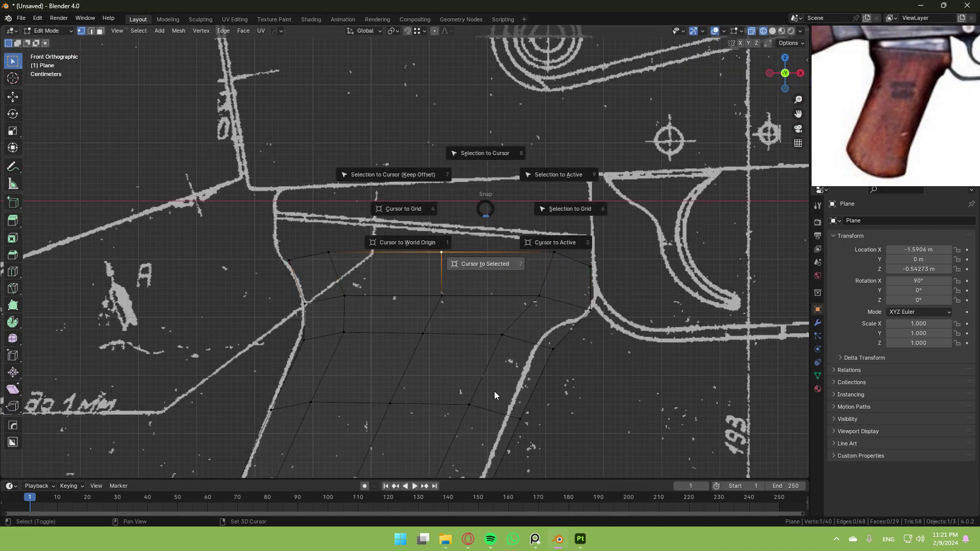
left_click(496, 404)
left_click(392, 31)
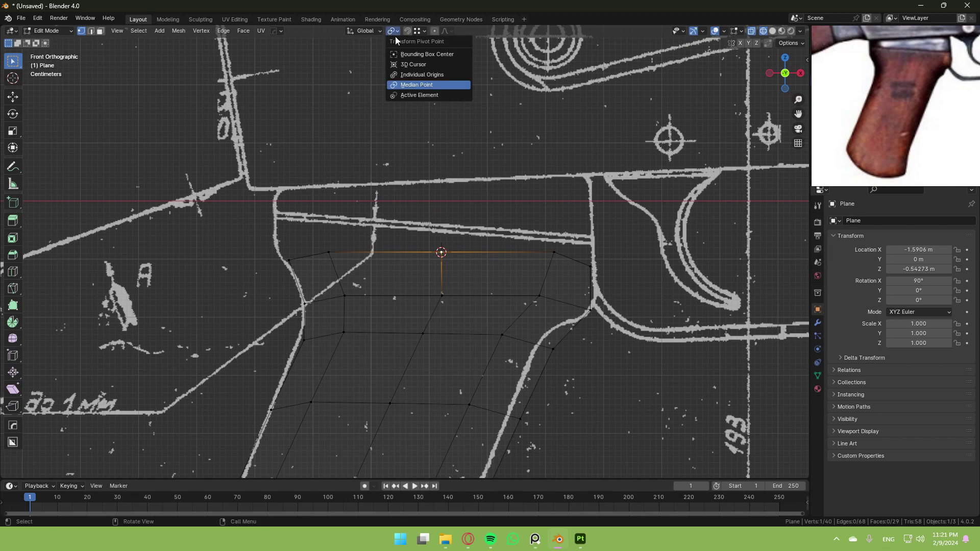
left_click(409, 65)
Step: Select the vertices of the grip's top edge and flatten them level with the 3D cursor by scaling Z to 0
key("b")
left_click_drag(197, 202, 751, 290)
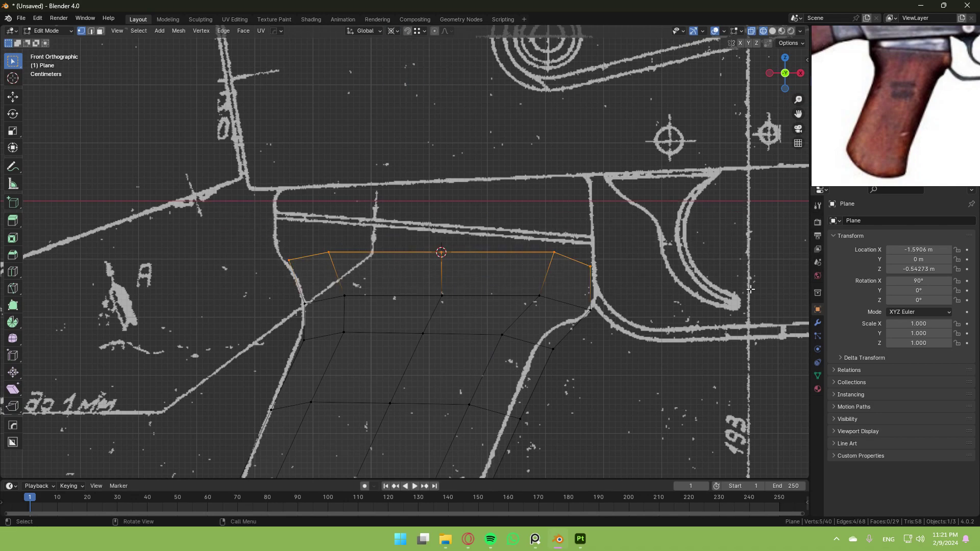
key("s")
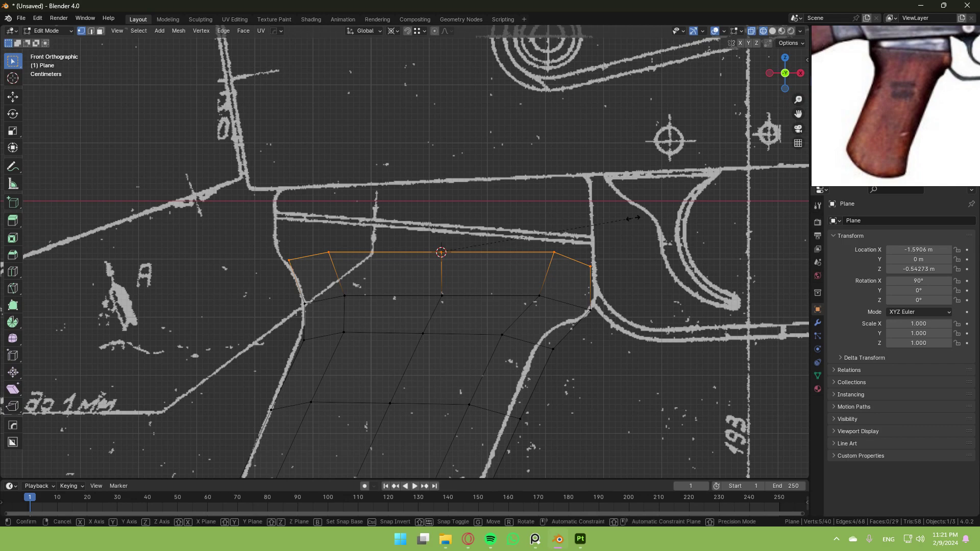
key("z")
key("0")
key("Return")
Step: Extrude the flattened top edge straight up along Z, past the receiver's lower outline on the blueprint
key("e")
key("z")
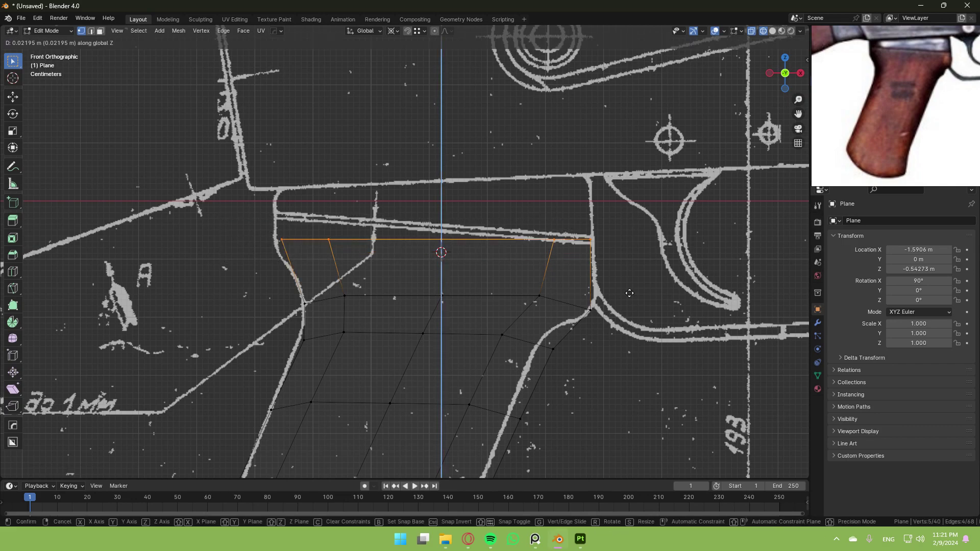
left_click(625, 169)
scroll(620, 213, "down", 6)
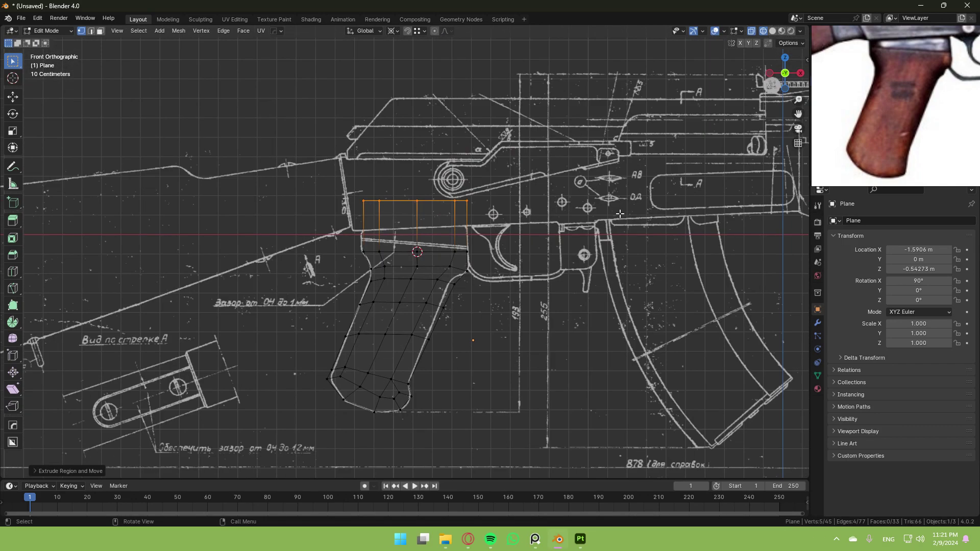
scroll(412, 231, "up", 5)
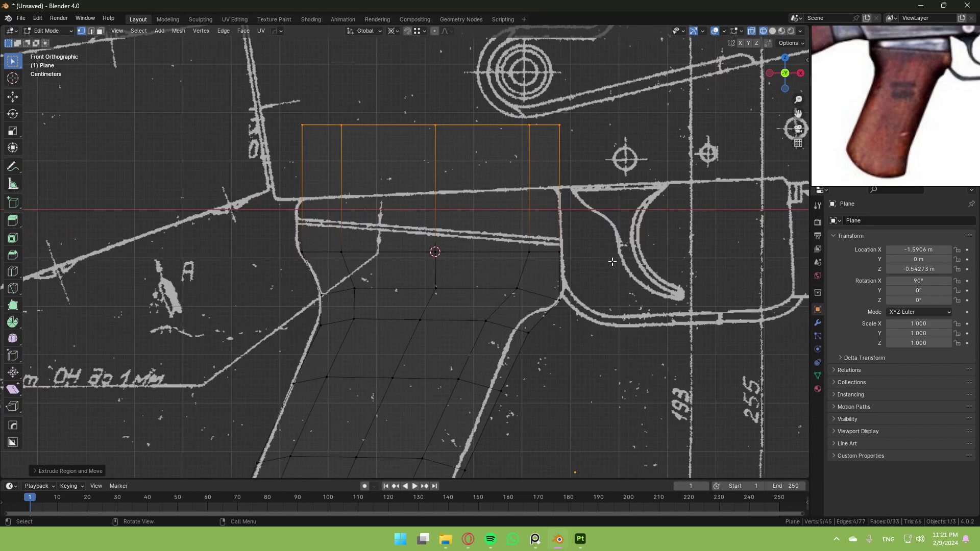
Step: Move the horizontal edge loop at the base of the extruded strip slightly down along Z
key("ctrl+r")
left_click(613, 263)
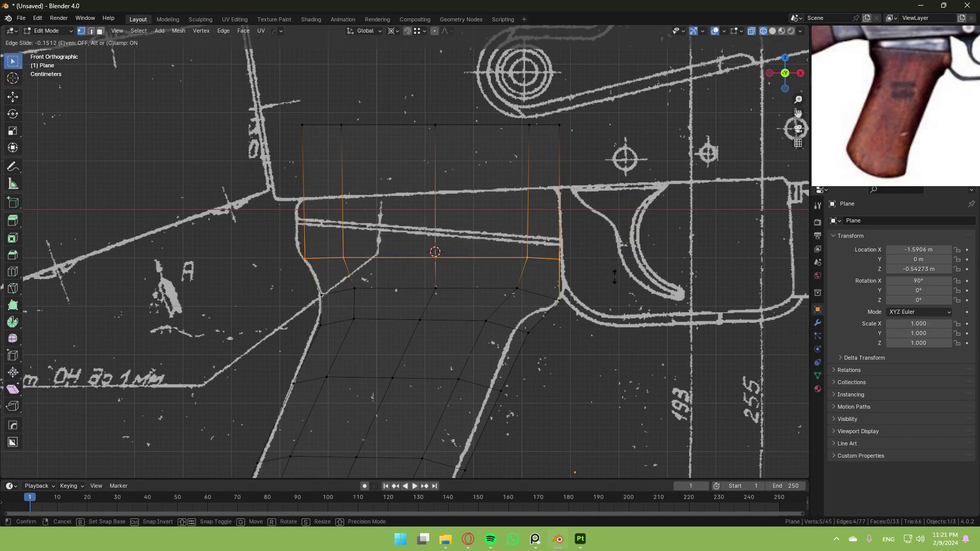
key("g")
key("z")
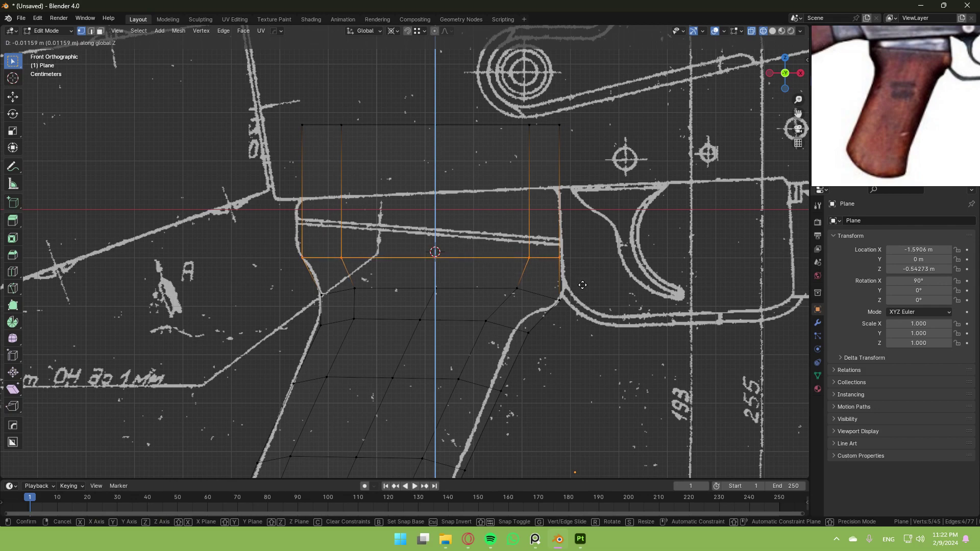
left_click(536, 260)
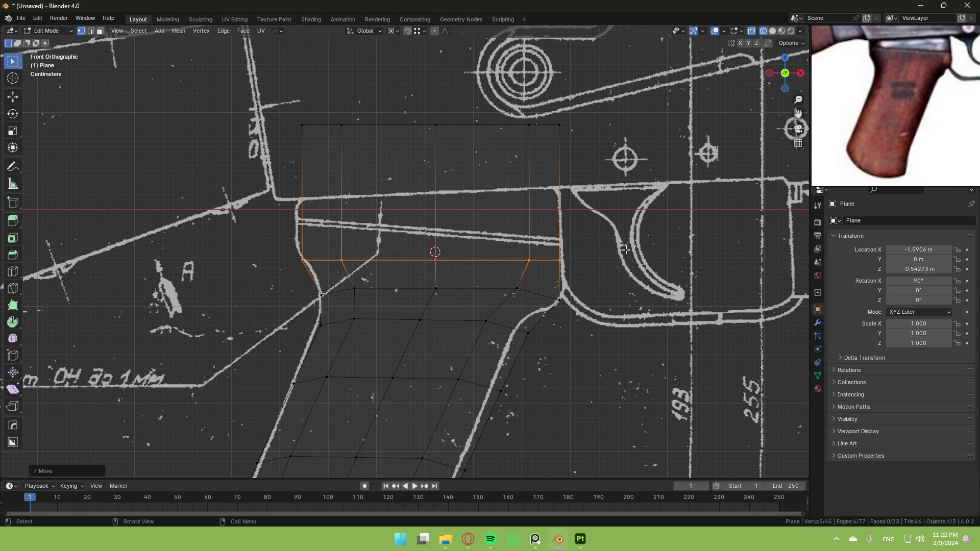
Step: Knife-cut through the extruded strip along the blueprint's slanted double line, with cut-through enabled
key("k")
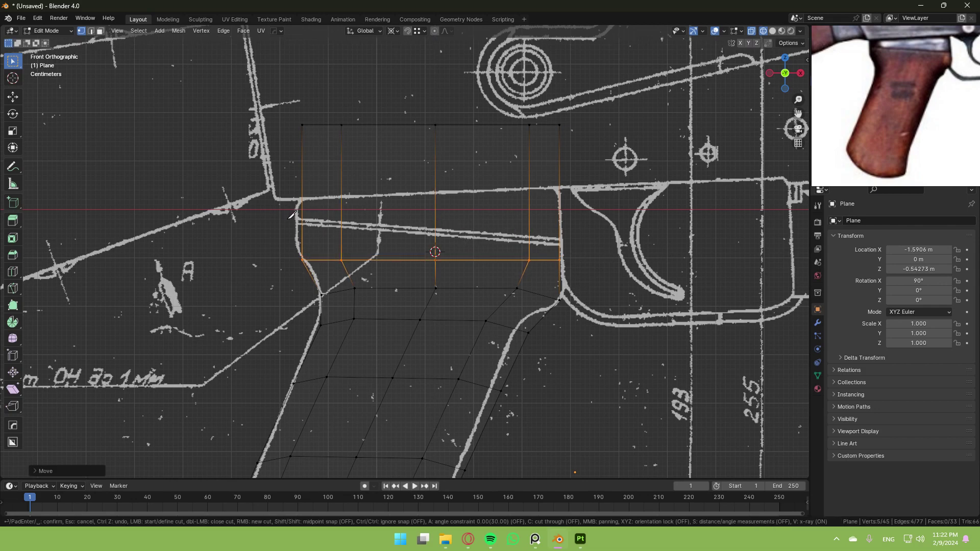
key("c")
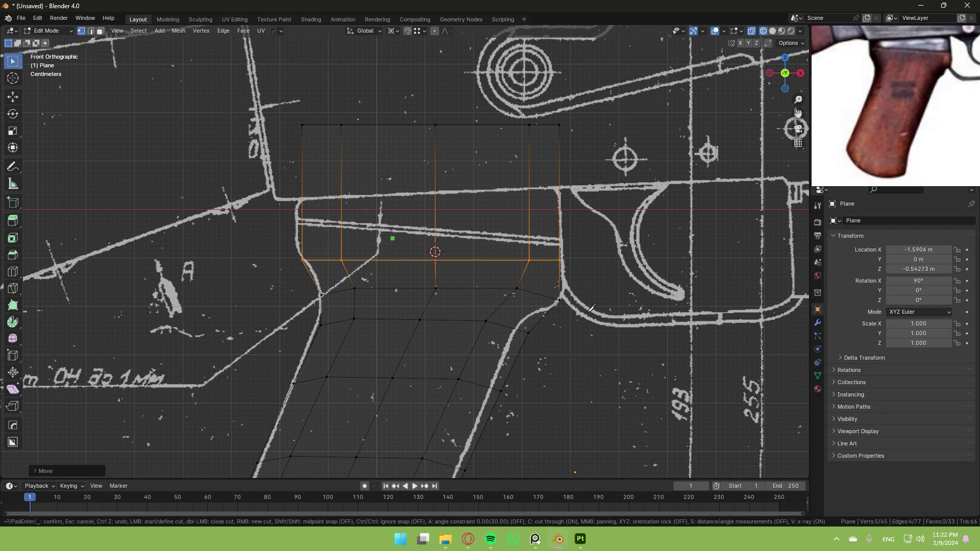
left_click(282, 218)
key("Return")
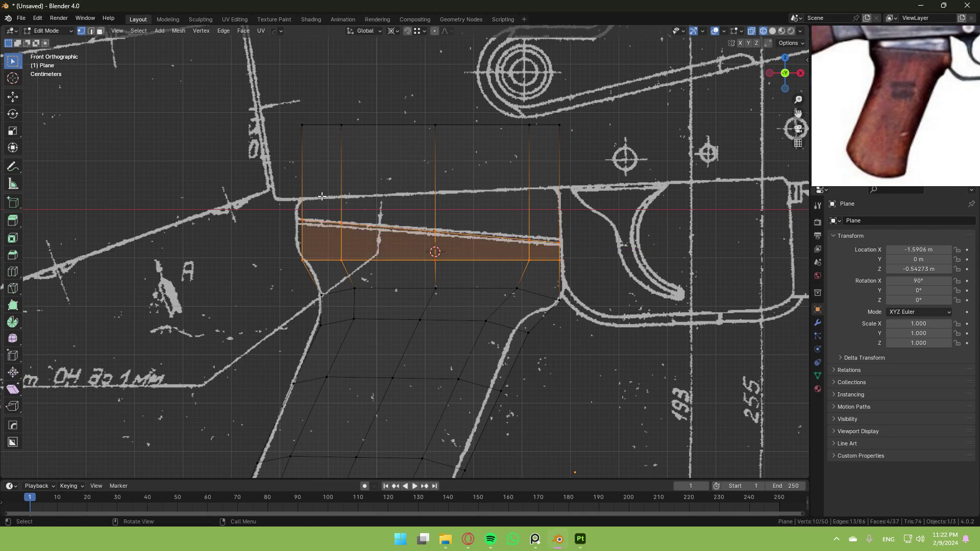
Step: Knife-cut the strip along the receiver's lower outline and delete the row of vertices above the cut
key("k")
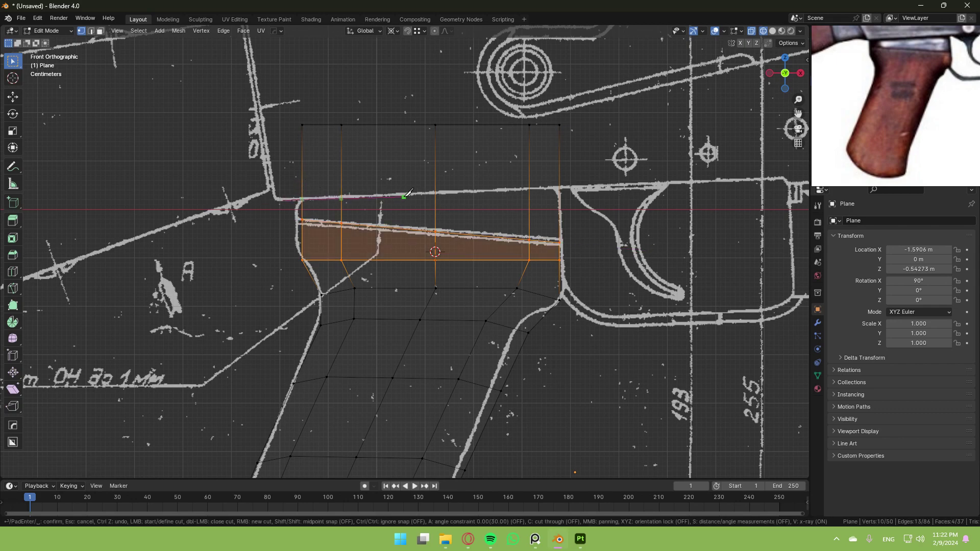
key("c")
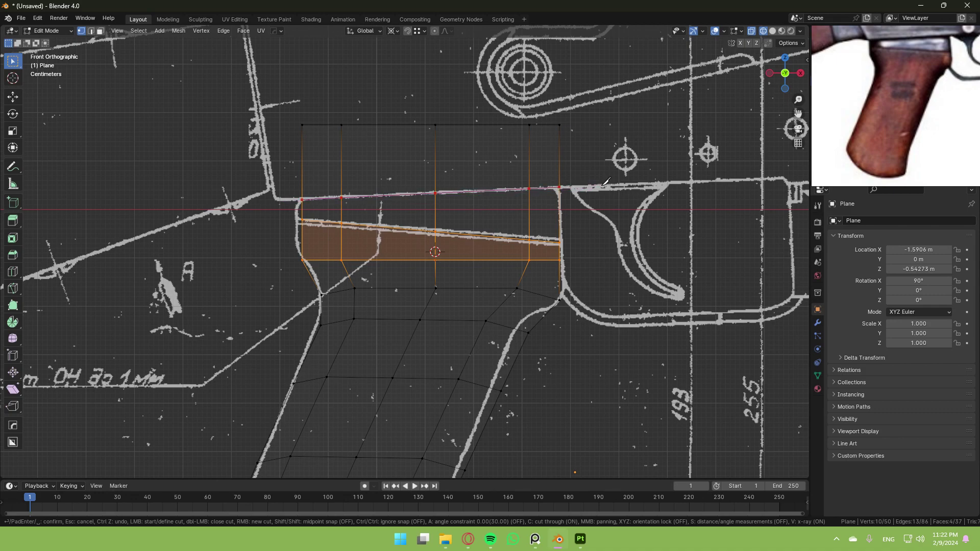
key("Return")
left_click_drag(238, 97, 571, 141)
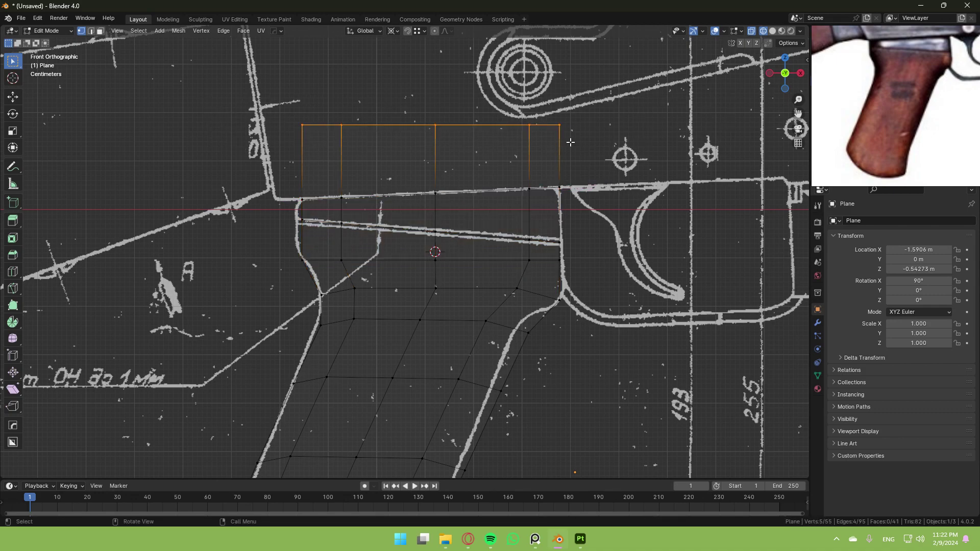
key("x")
left_click(571, 141)
Step: Extrude the whole flat grip mesh sideways in the top view to just inside the receiver's side outline
key("Tab")
scroll(571, 142, "down", 5)
middle_click_drag(571, 142, 643, 118)
key("Tab")
middle_click_drag(569, 202, 532, 177)
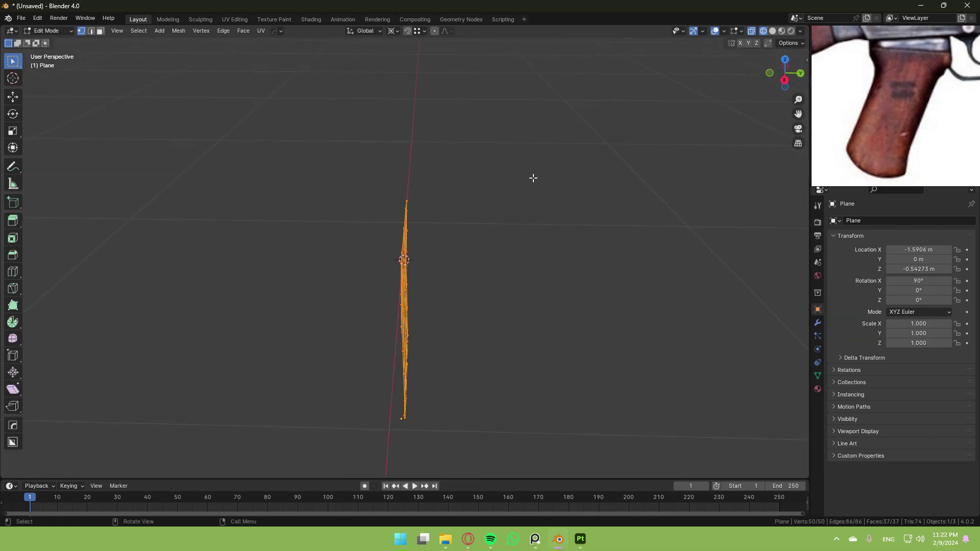
left_click(786, 60)
key("e")
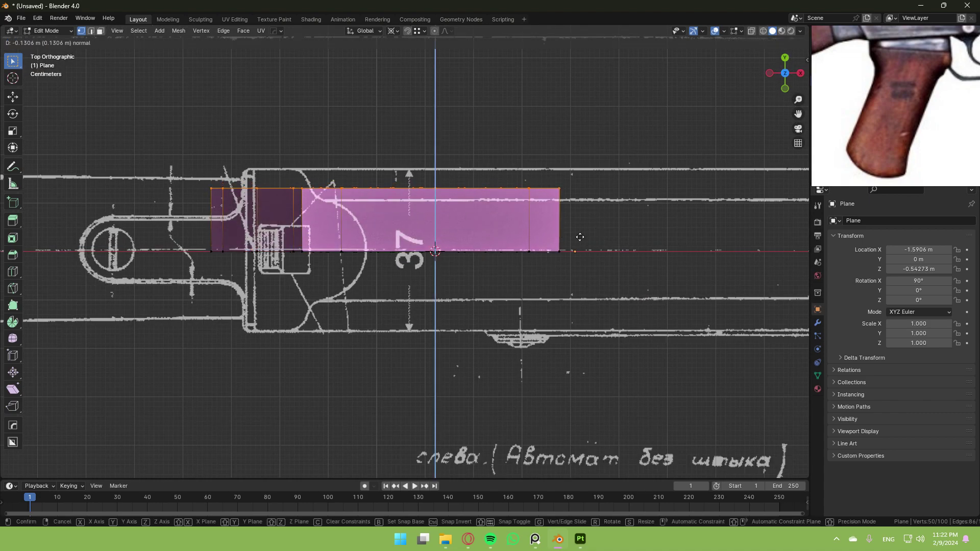
left_click(587, 225)
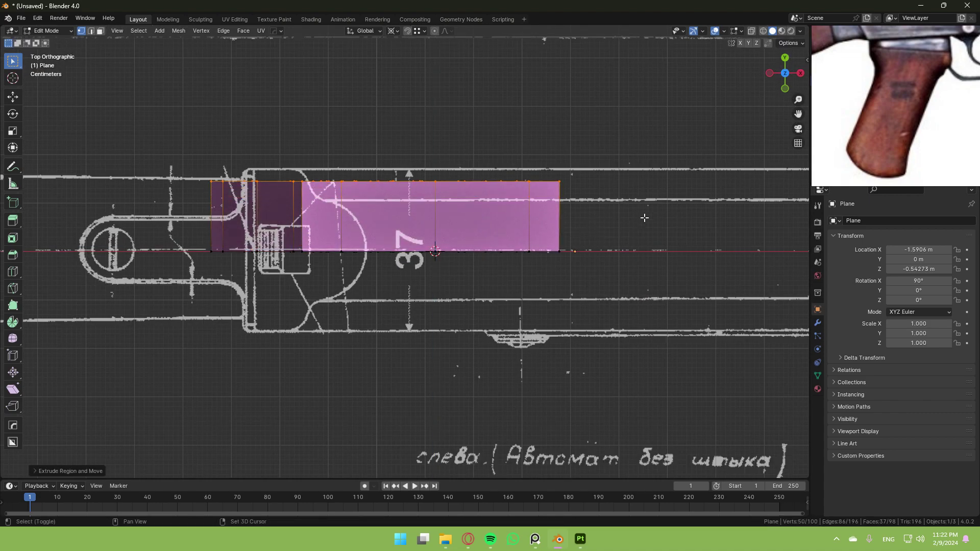
Step: Delete the selected faces on the extruded side of the grip, leaving that side of the half shell open
scroll(898, 100, "up", 3)
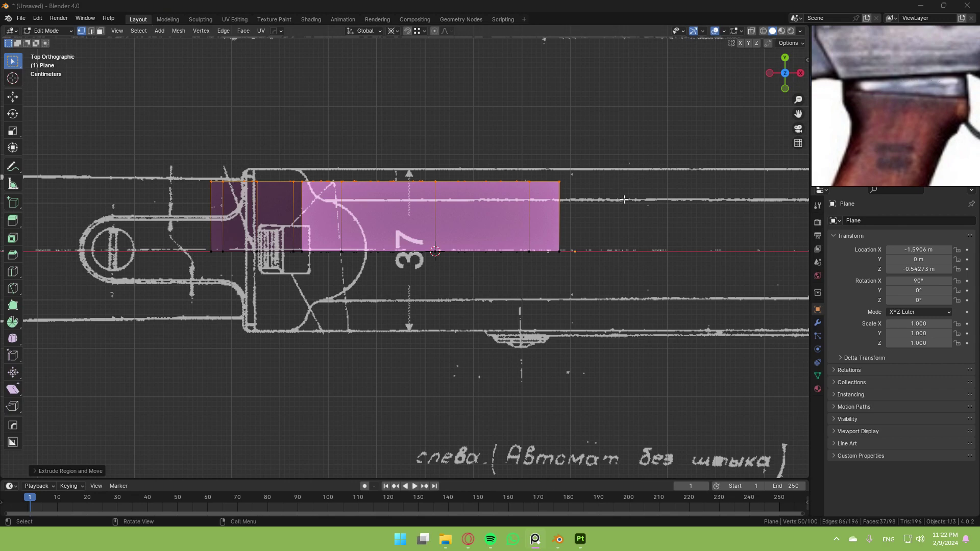
scroll(567, 193, "down", 3)
middle_click_drag(618, 224, 531, 153)
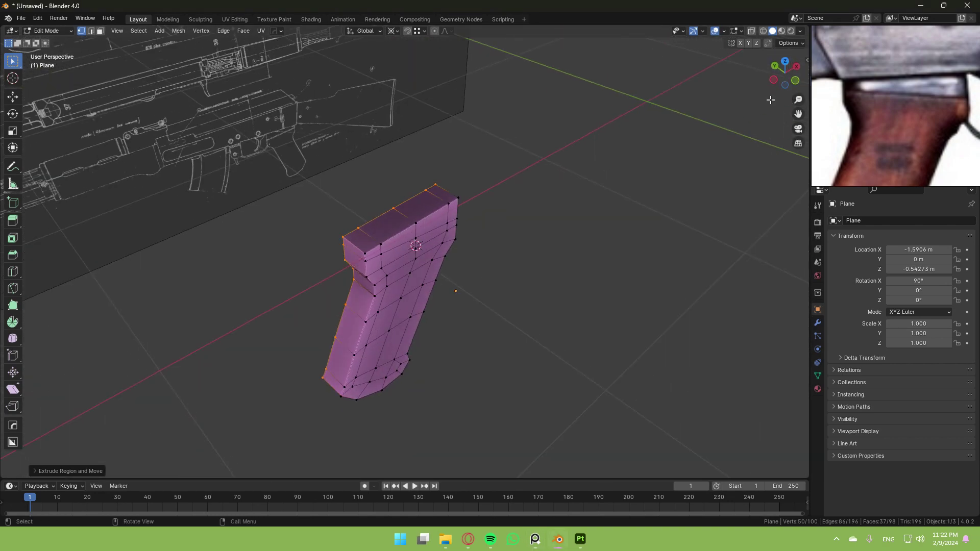
left_click(787, 62)
middle_click_drag(527, 249, 470, 225)
key("x")
left_click(470, 247)
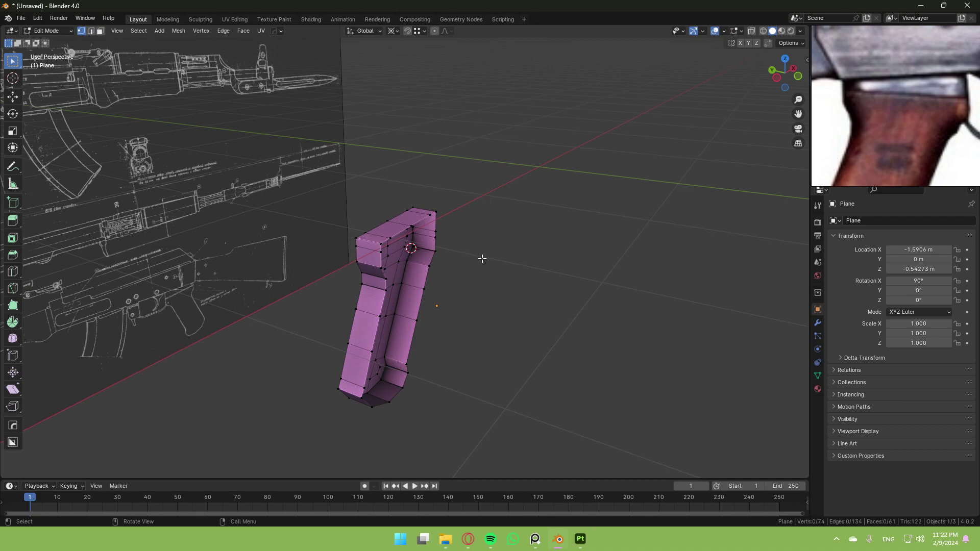
Step: Mirror the half grip across its local Z axis and add a Subdivision modifier with viewport level 1
key("Tab")
key("alt+x")
left_click(387, 289)
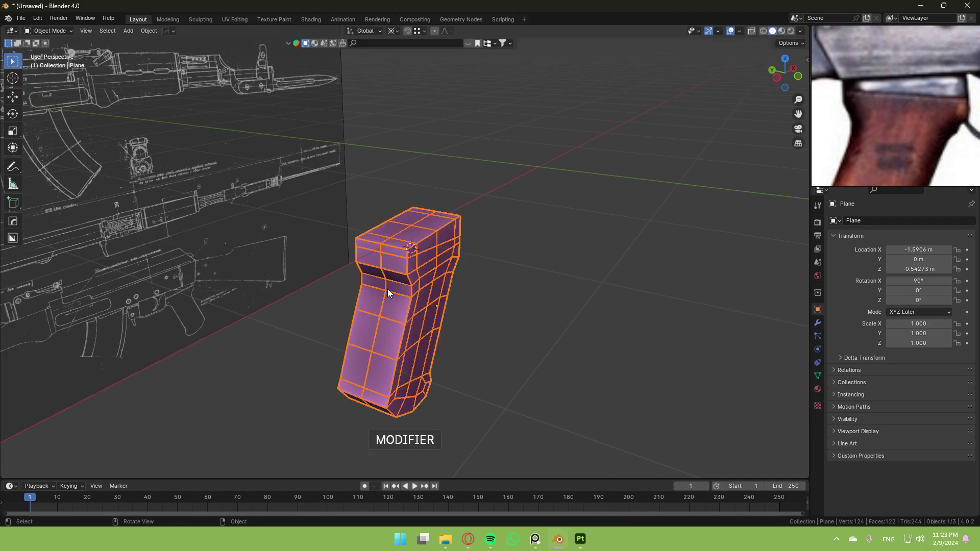
key("ctrl+2")
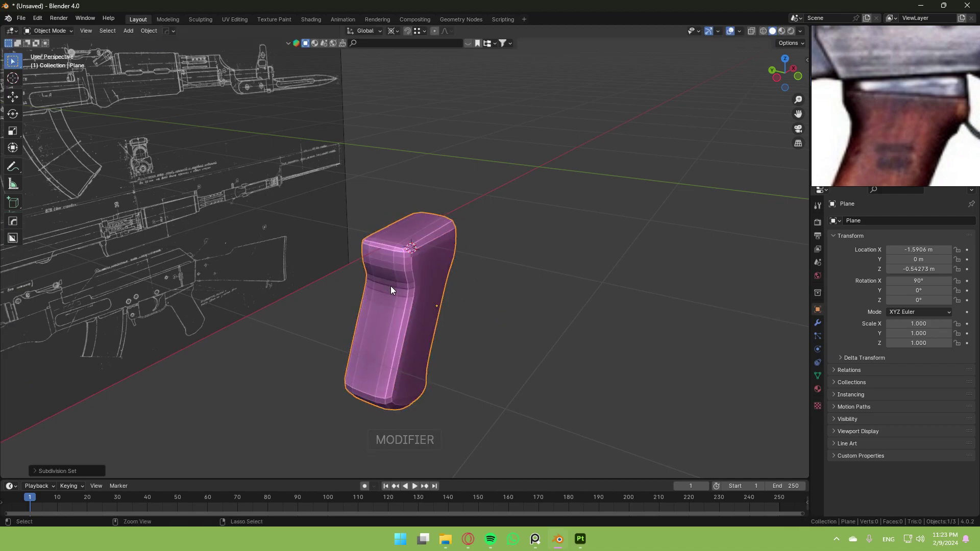
Step: Select the edge loop around the rim of the grip's outer side and check the grip's top on the reference photo
middle_click_drag(391, 286, 358, 249)
key("Tab")
scroll(508, 253, "up", 4)
middle_click_drag(518, 253, 419, 251)
scroll(437, 245, "down", 1)
key("2")
left_click(439, 247, "alt")
left_click(410, 268, "alt+shift")
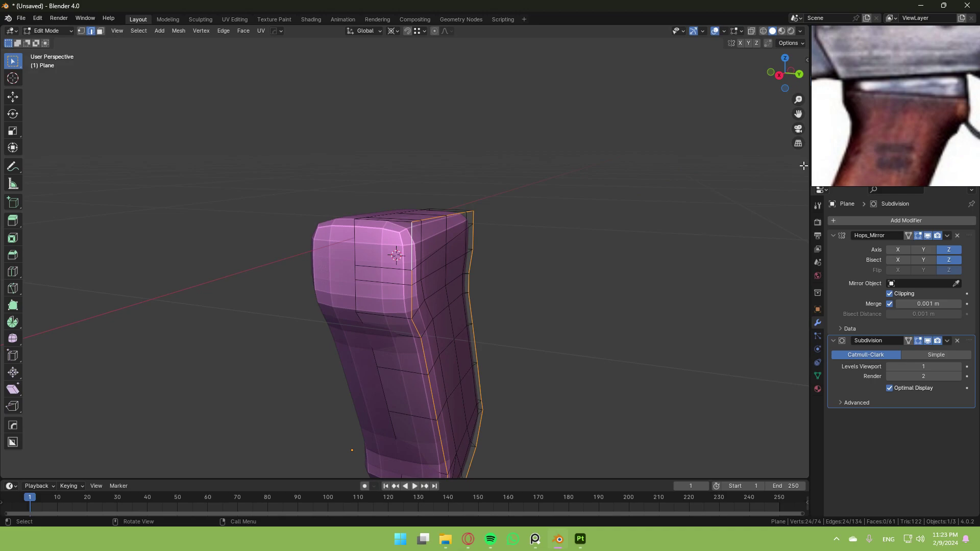
middle_click_drag(974, 88, 933, 98)
middle_click_drag(815, 89, 853, 88)
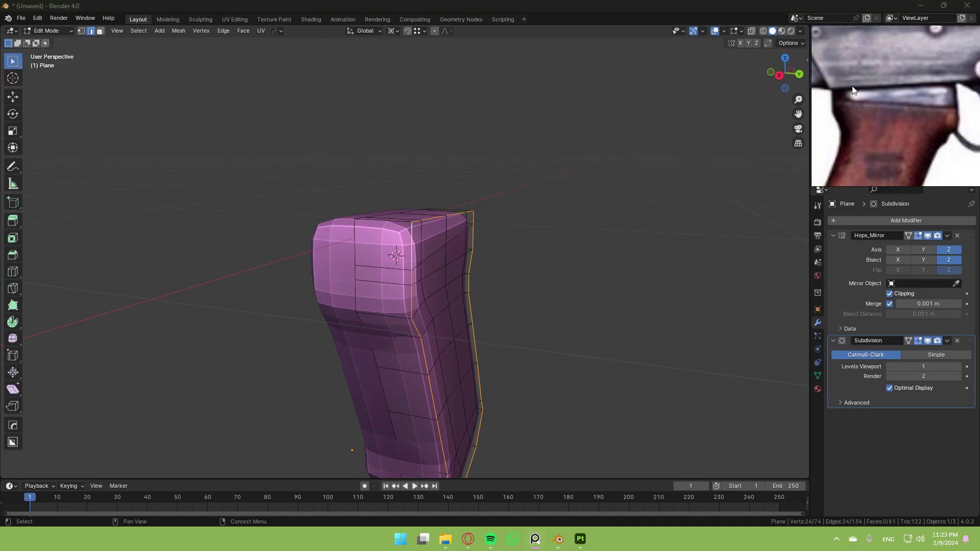
scroll(509, 146, "down", 1)
Step: Select the chain of edges down the grip's rear outer corner and edge-slide it to round the back
middle_click_drag(509, 146, 496, 151)
scroll(453, 197, "up", 2)
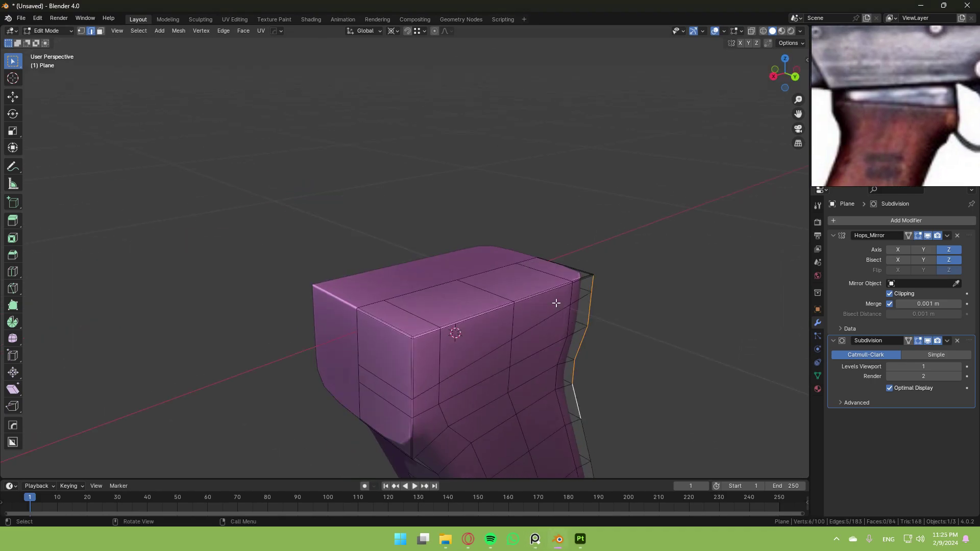
middle_click_drag(556, 303, 445, 231)
left_click(444, 352, "shift")
middle_click_drag(470, 353, 469, 398)
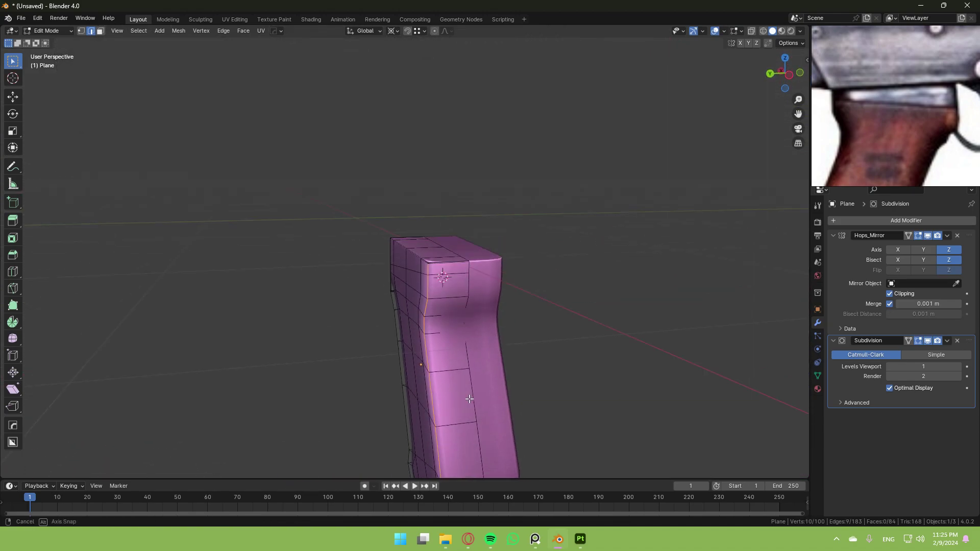
scroll(470, 392, "up", 5)
left_click(500, 336, "alt+shift")
key("ctrl+z")
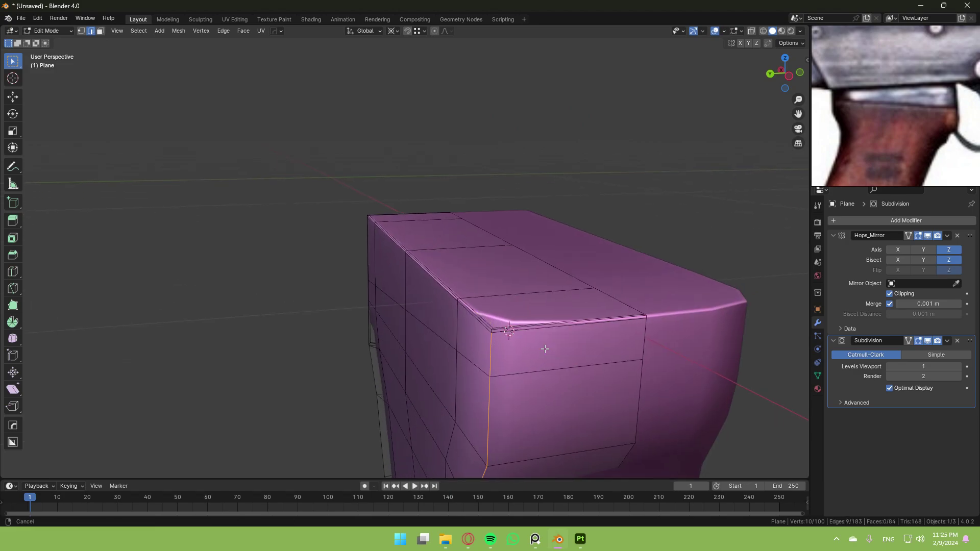
scroll(542, 345, "up", 3)
left_click(545, 355, "shift")
scroll(567, 383, "down", 5)
middle_click_drag(570, 386, 532, 286)
key("g")
key("g")
left_click(584, 258)
Step: Inspect the smoothed grip in Object Mode, then apply its Subdivision modifier and its mirror modifier
key("Tab")
scroll(580, 253, "down", 5)
left_click(531, 287)
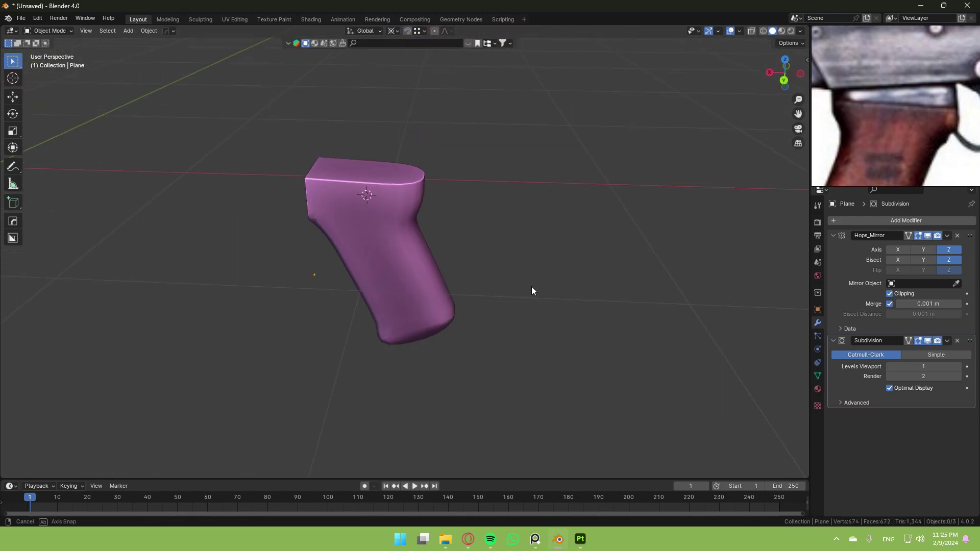
middle_click_drag(414, 278, 618, 272)
scroll(510, 274, "down", 3)
scroll(782, 289, "up", 1)
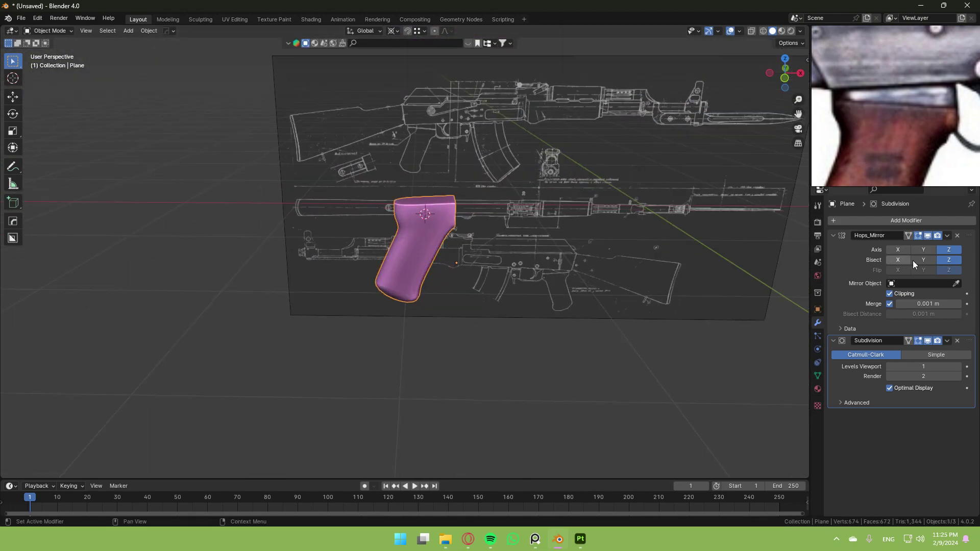
left_click(951, 343)
left_click(942, 351)
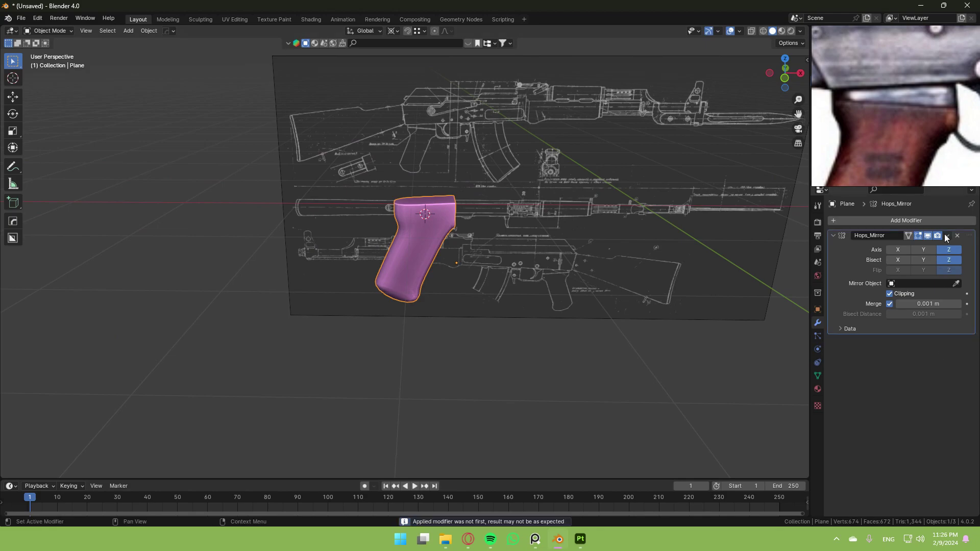
left_click(947, 236)
left_click(937, 250)
Step: Select the vertices of the edge loop along the blueprint's slanted double line in the front wireframe view
key("Tab")
middle_click_drag(561, 265, 514, 225)
scroll(453, 236, "up", 2)
key("Tab")
key("Tab")
left_click(777, 83)
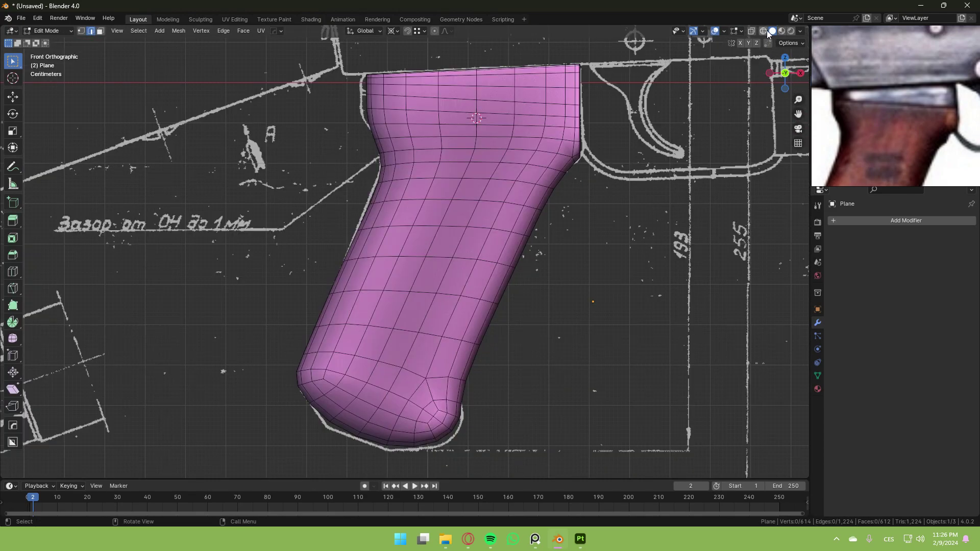
left_click(763, 31)
scroll(344, 141, "up", 4)
left_click_drag(308, 110, 362, 127)
left_click_drag(339, 109, 445, 126, "shift")
left_click_drag(428, 115, 542, 133, "shift")
left_click_drag(490, 118, 632, 134, "shift")
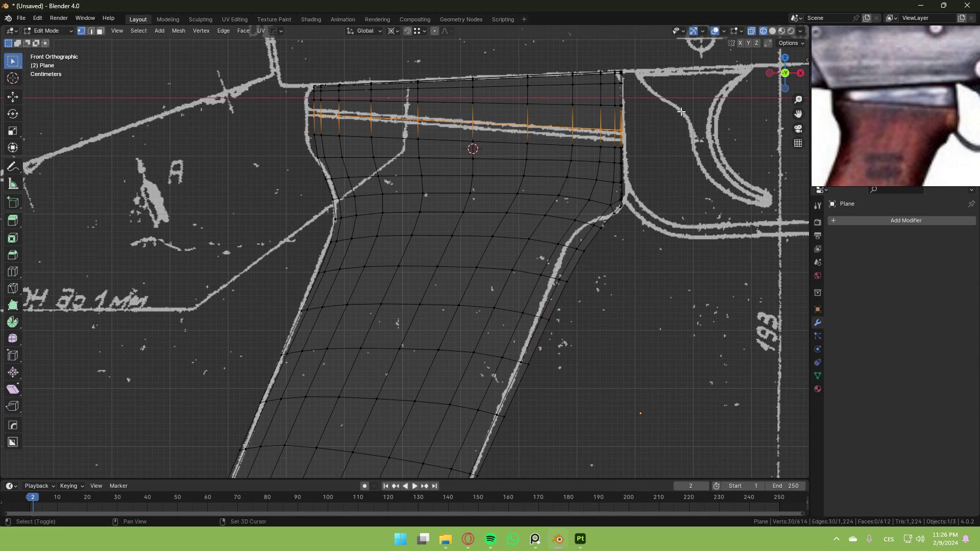
Step: Bevel the selected slanted edge loop into a narrow band of faces around the grip in solid shading
left_click(773, 32)
mouse_move(687, 96)
middle_mouse_down()
mouse_move(632, 112)
mouse_move(641, 141)
middle_mouse_up()
scroll(650, 184, "up", 2)
scroll(700, 182, "down", 2)
key("ctrl+b")
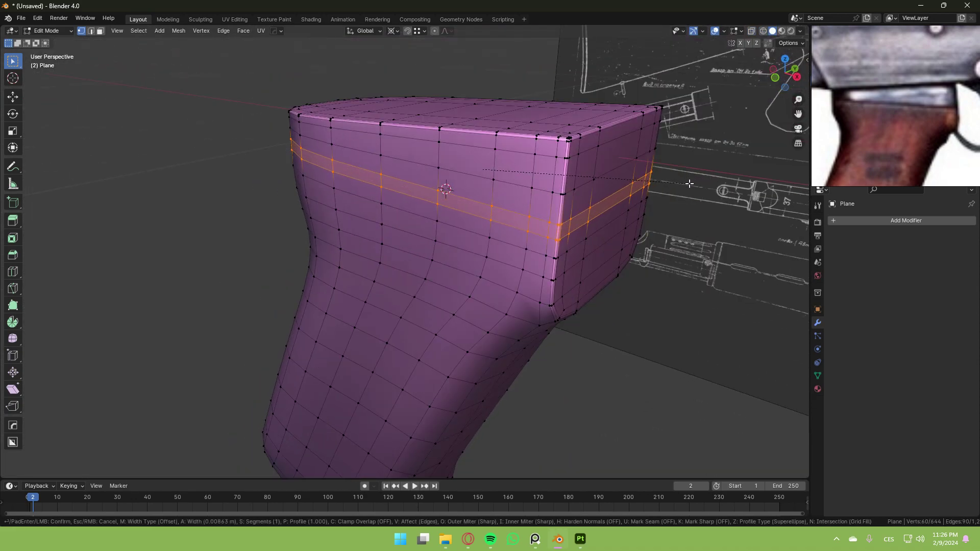
left_click(656, 190)
Step: Extrude the narrow band of faces around the grip in place and change the transform pivot point
scroll(606, 220, "up", 3)
key("e")
key("s")
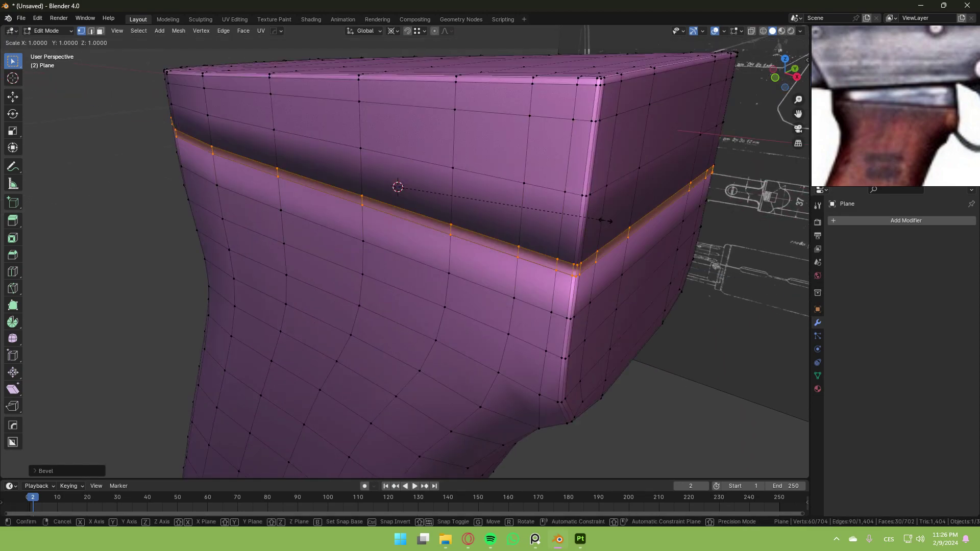
key("shift+y")
right_click(615, 223)
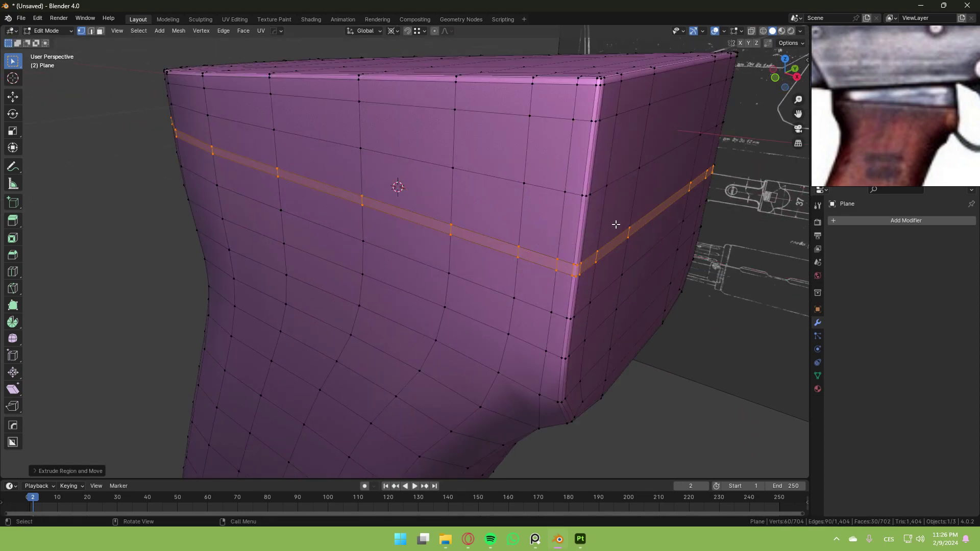
key("s")
key("Escape")
left_click(393, 32)
left_click(414, 78)
key("s")
key("y")
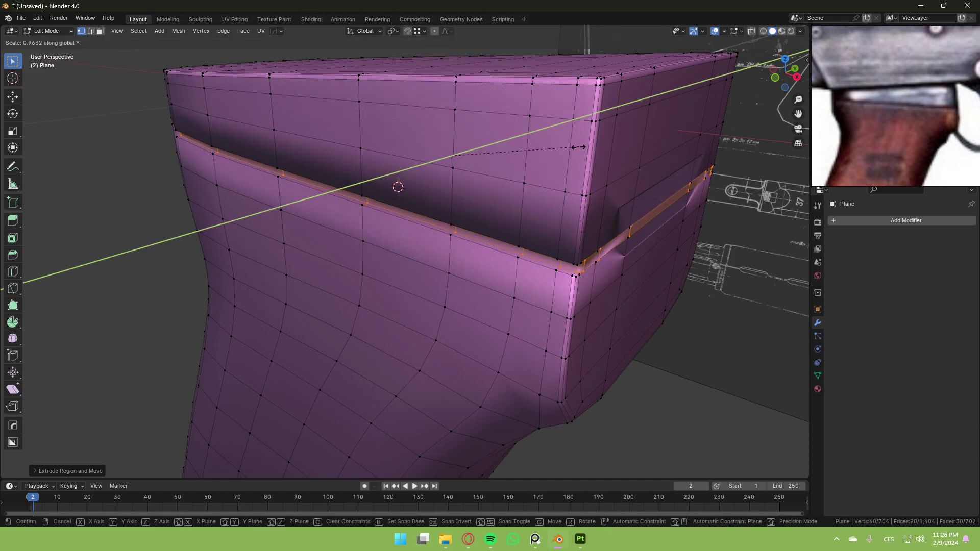
right_click(633, 159)
key("s")
key("shift+y")
right_click(612, 161)
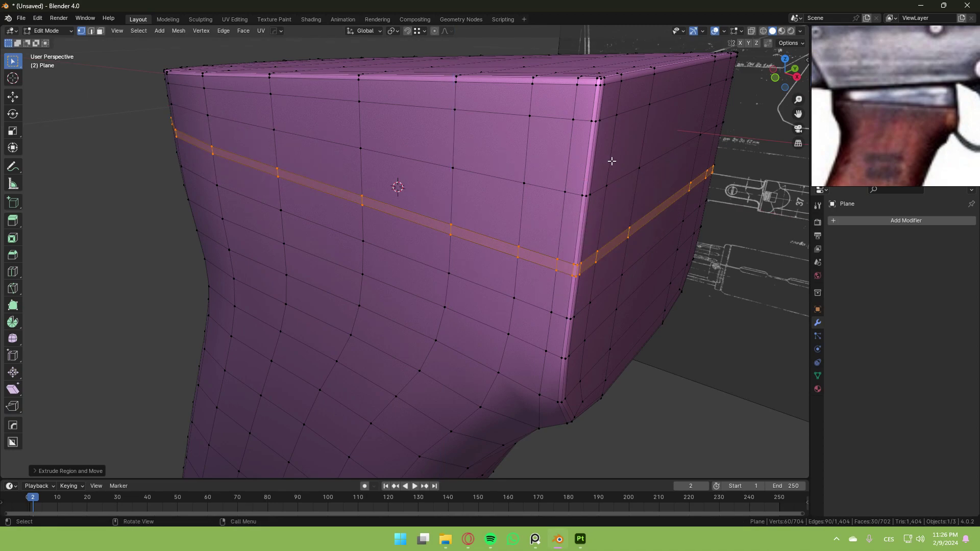
Step: Scale the extruded band inward in X and Y with Z locked to sink a groove around the grip
key("s")
key("shift+z")
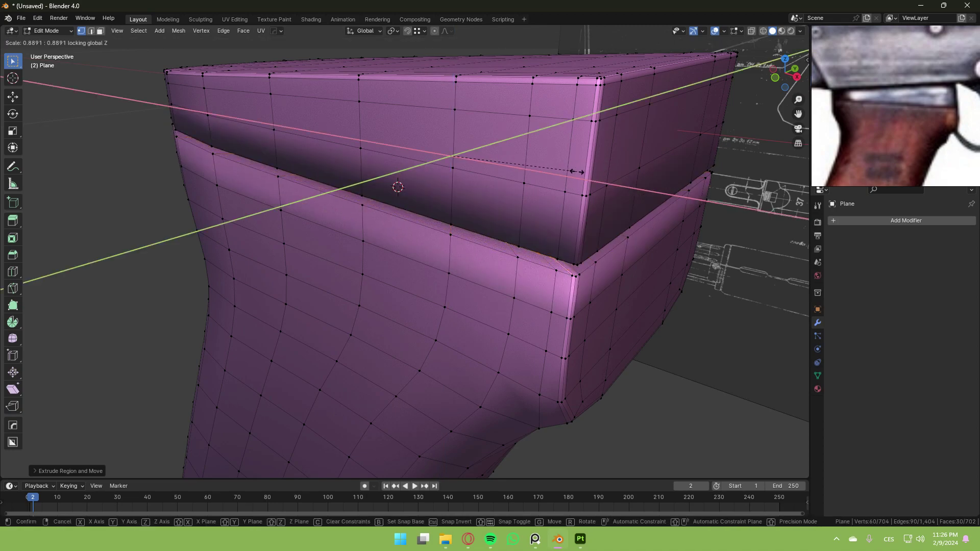
left_click(592, 174)
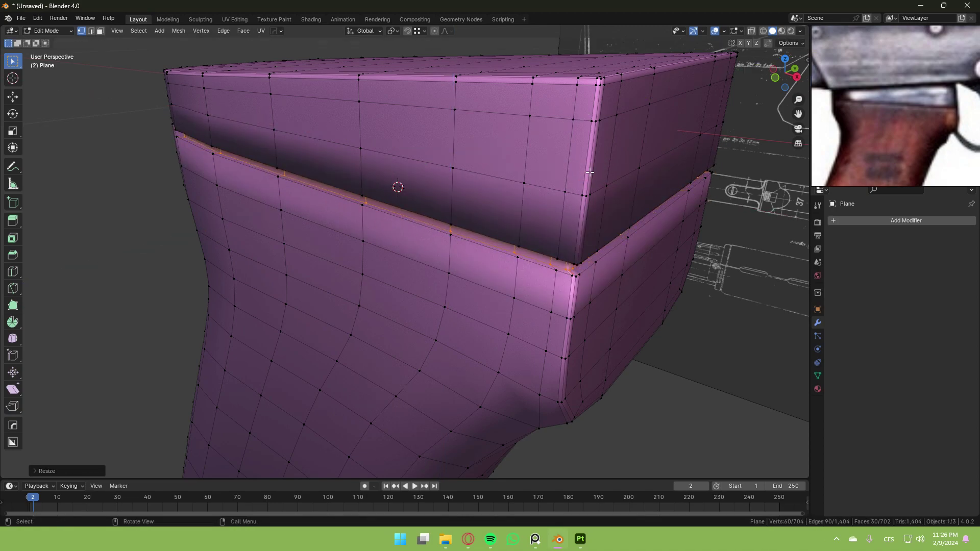
Step: Shade the grip smooth in Object Mode, then apply Shade Auto Smooth to it
key("Tab")
right_click(556, 185)
left_click(553, 188)
right_click(550, 198)
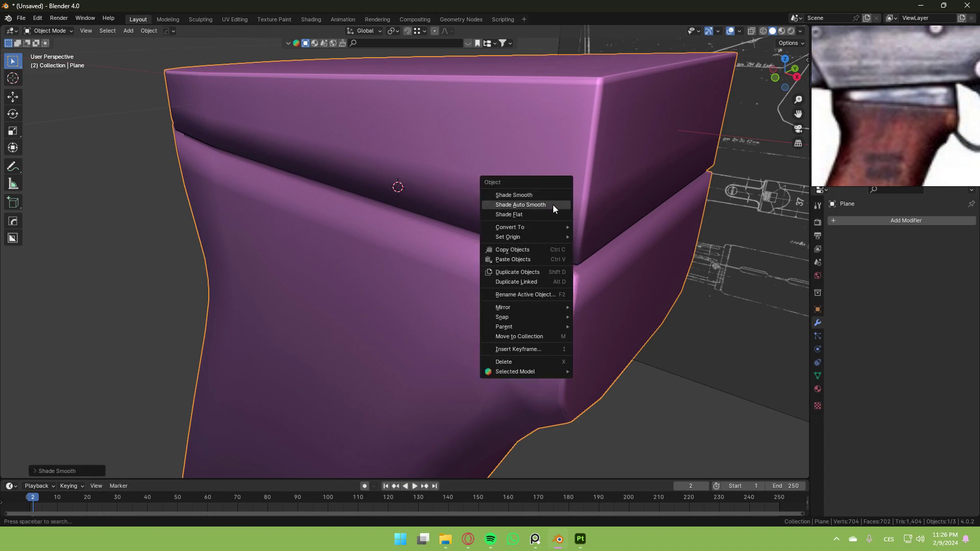
left_click(553, 204)
Step: Raise the grip's Auto Smooth angle above 30° so its back shades smoothly, then deselect the object
scroll(555, 245, "down", 4)
middle_click_drag(555, 251, 554, 225)
left_click(95, 470)
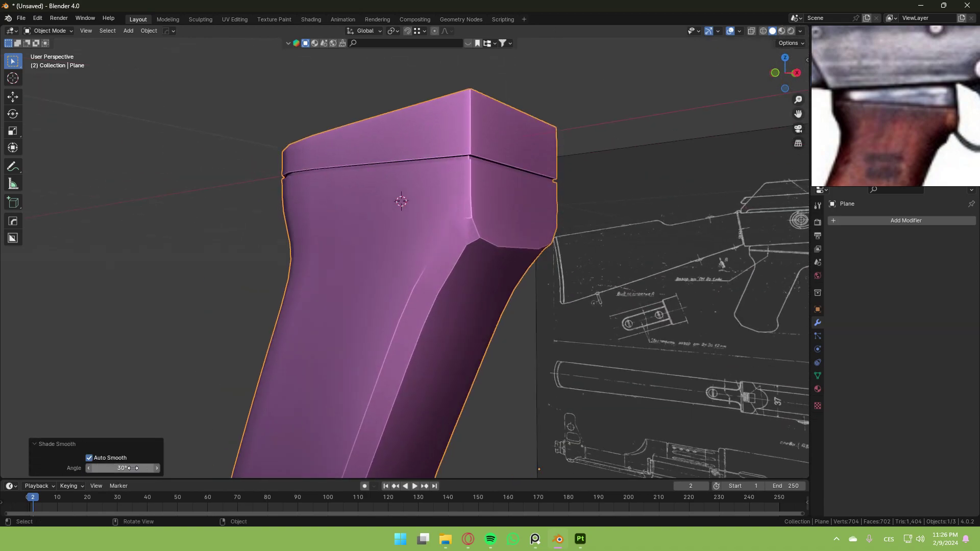
left_click_drag(132, 469, 163, 469)
middle_click_drag(130, 467, 594, 310)
left_click(613, 316)
left_click(447, 290)
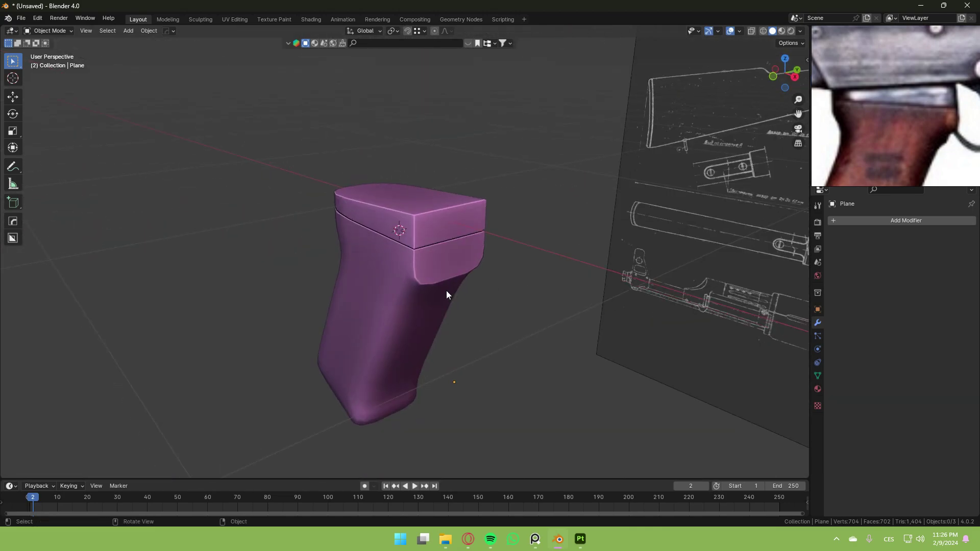
Step: Select all faces above the groove through the mesh in the front wireframe view
middle_click_drag(447, 290, 734, 270)
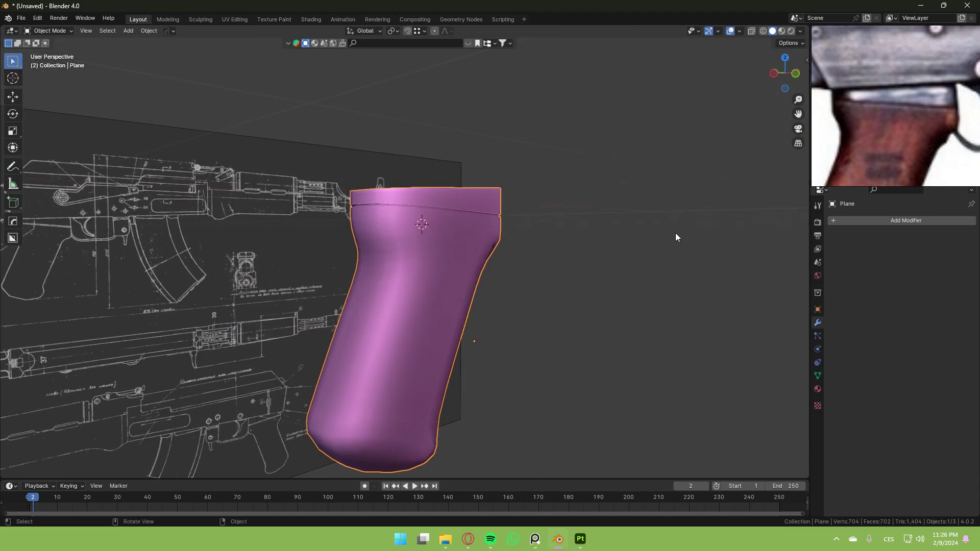
scroll(874, 157, "down", 3)
key("Tab")
mouse_move(740, 200)
middle_mouse_down()
mouse_move(664, 210)
mouse_move(617, 243)
mouse_move(632, 266)
mouse_move(614, 256)
middle_mouse_up()
key("Tab")
scroll(633, 266, "up", 4)
key("Tab")
left_click(790, 83)
left_click(763, 32)
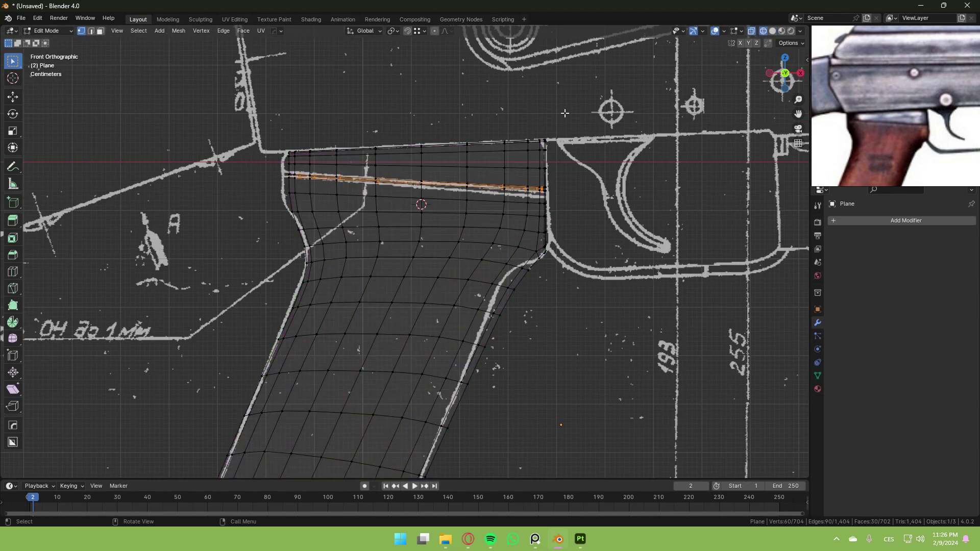
key("3")
left_click_drag(213, 108, 517, 177)
scroll(517, 177, "up", 1)
left_click_drag(423, 84, 614, 165, "shift")
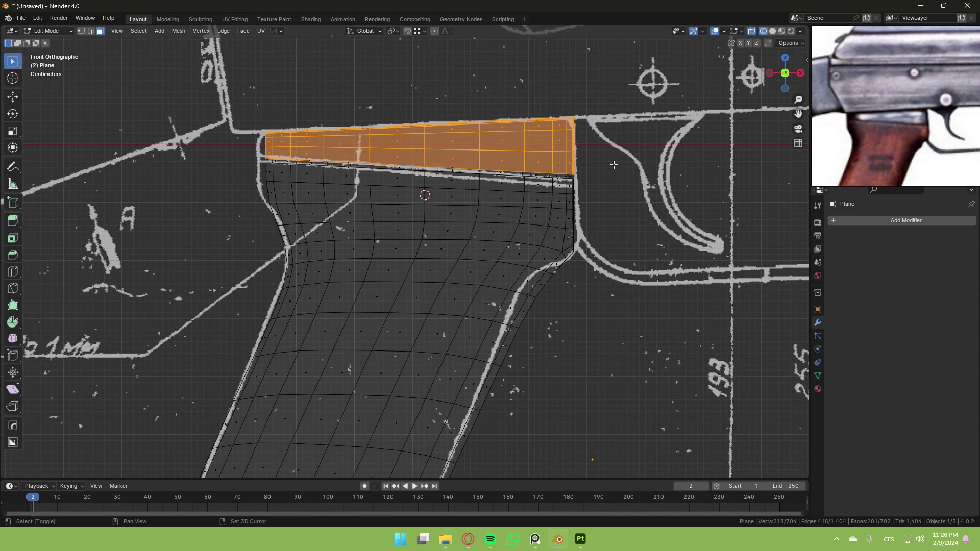
Step: Return to solid shading and add the groove's face loop to the selected top section
middle_click_drag(550, 118, 562, 138)
left_click(772, 32)
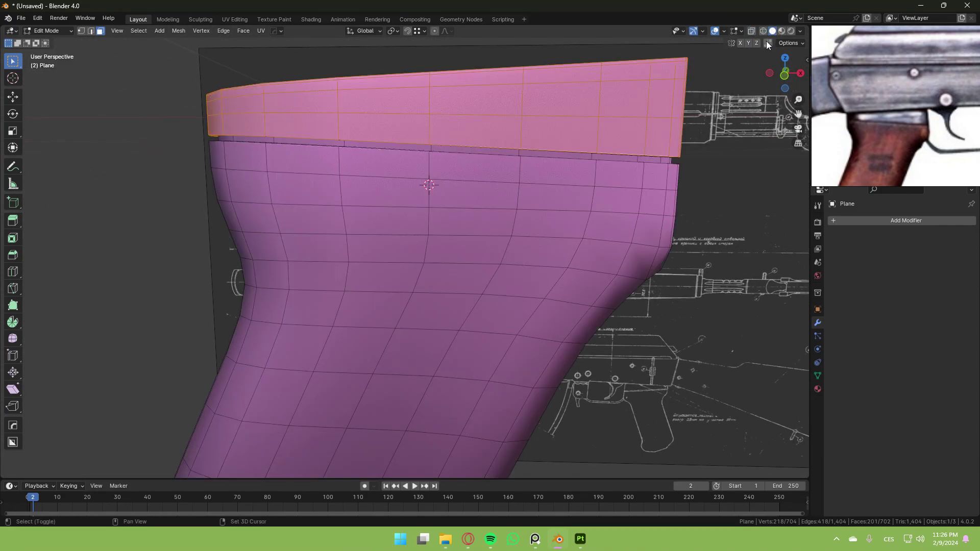
middle_click_drag(623, 157, 567, 159, "shift")
left_click(521, 161, "alt+shift")
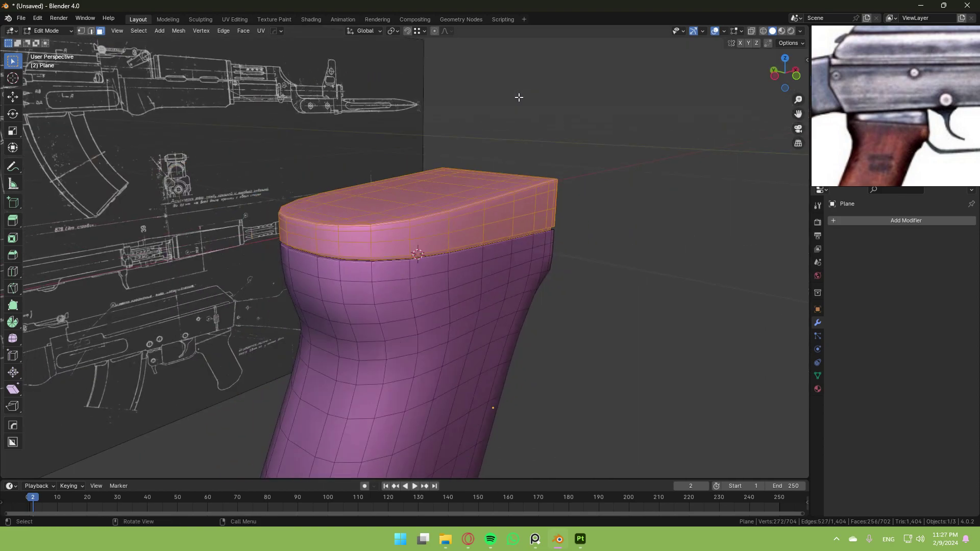
middle_click_drag(519, 97, 548, 92)
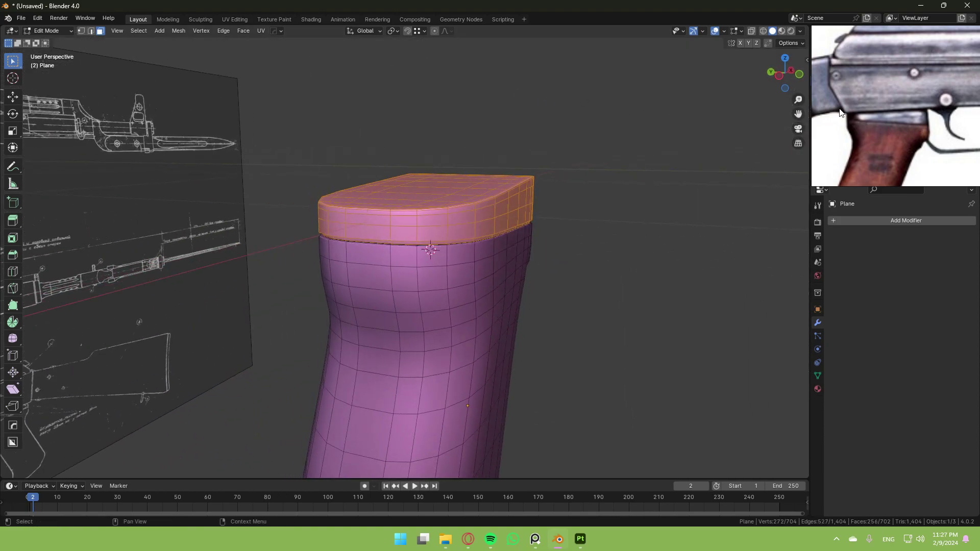
Step: Create a new material for the grip and name it RearGripMetal
right_click_drag(879, 105, 888, 479)
left_click(818, 389)
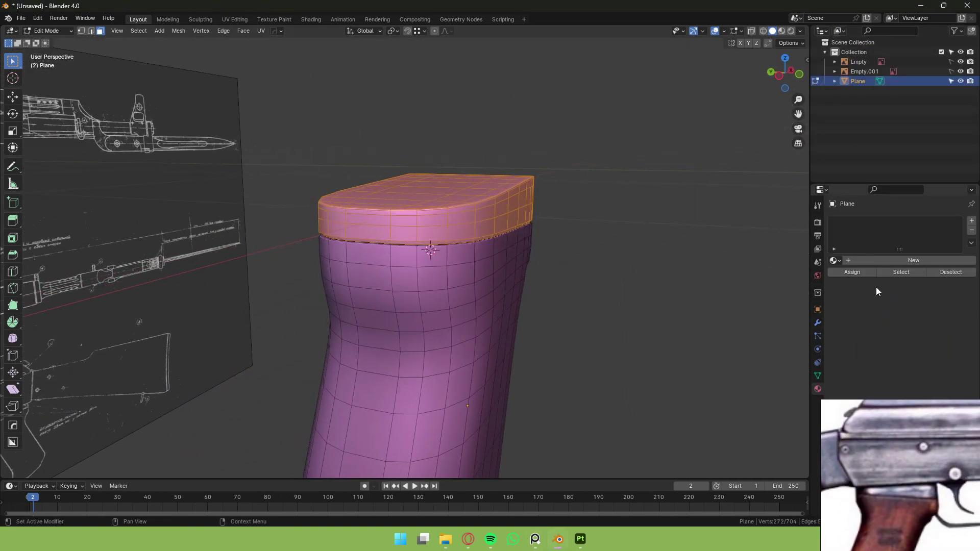
left_click(879, 259)
left_click_drag(899, 459, 892, 87)
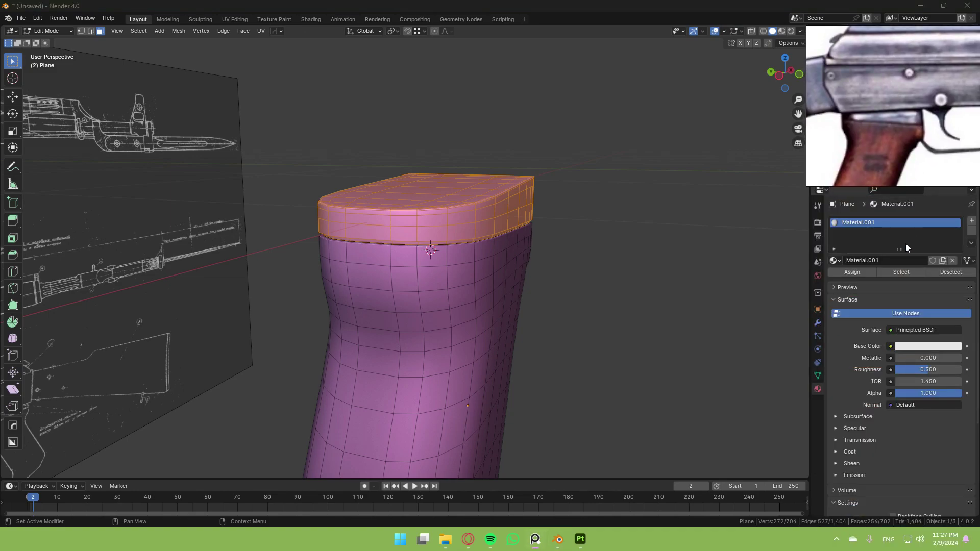
left_click(885, 261)
type("RearGripMetal")
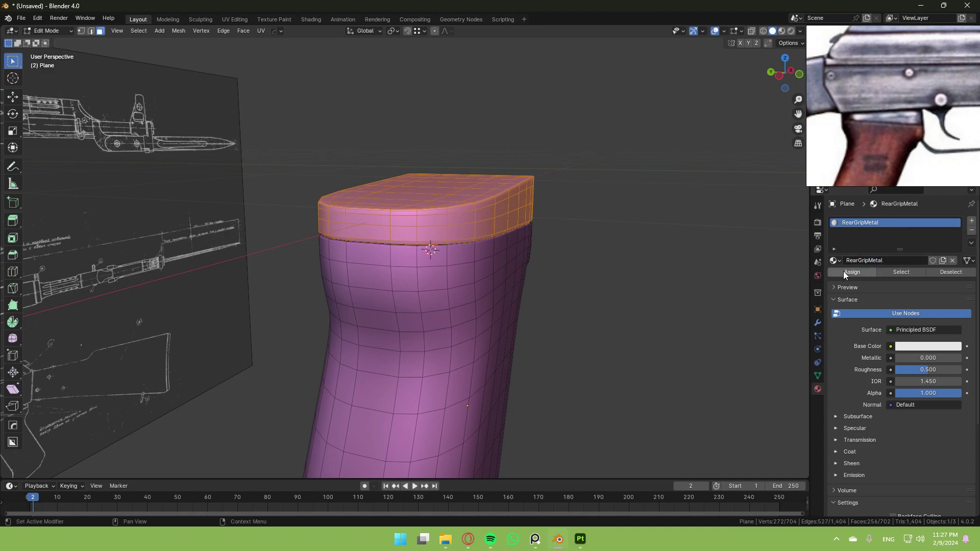
Step: Invert the selection to the lower grip and add a second material named RearGripWood
key("ctrl+i")
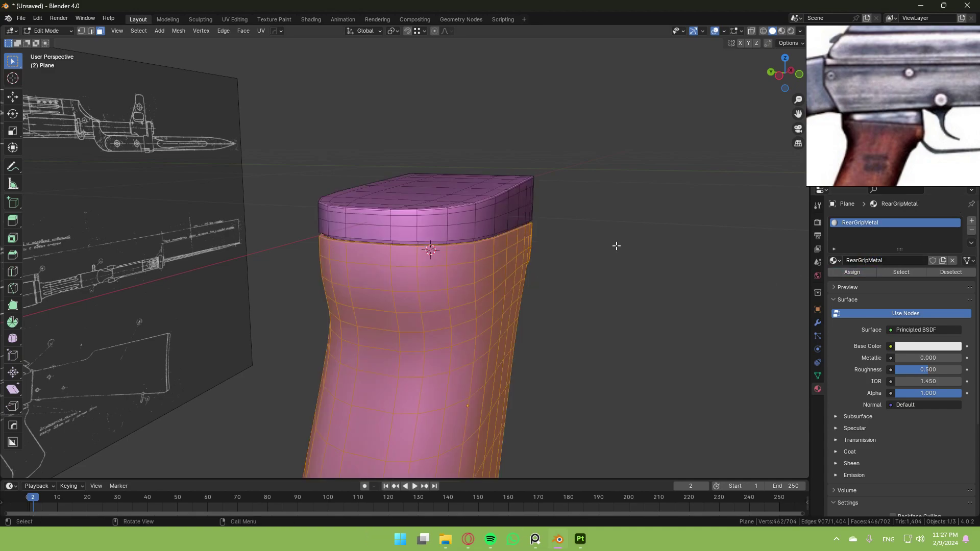
left_click(971, 221)
left_click(873, 281)
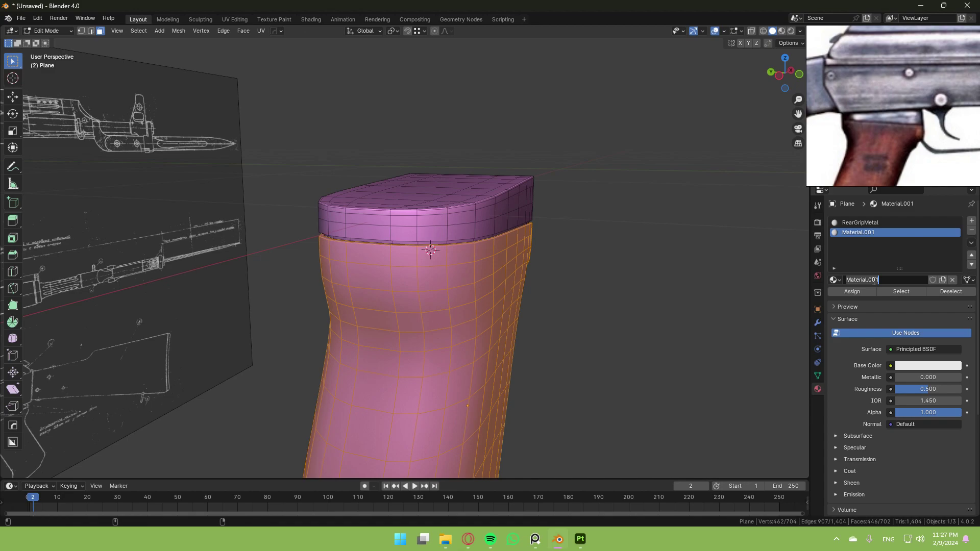
type("RearGripWood")
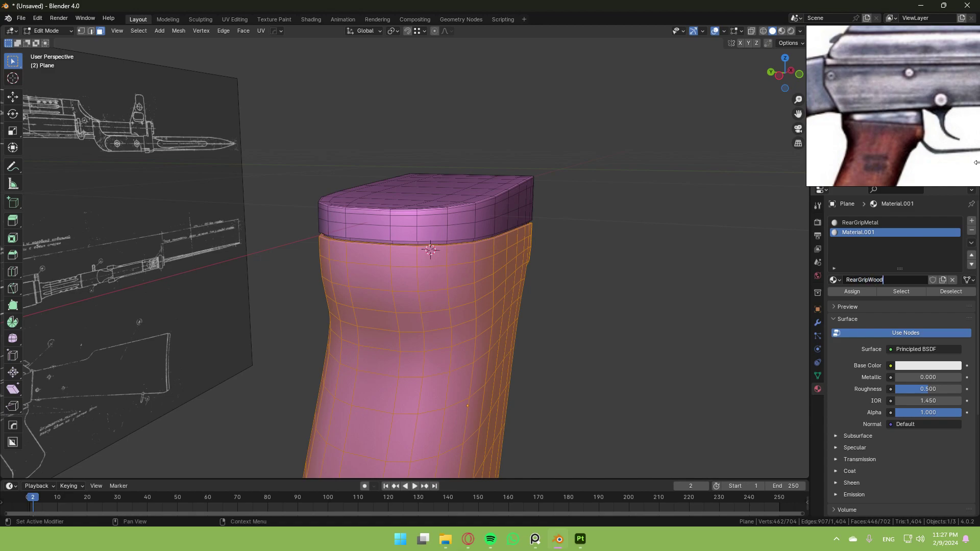
Step: Add a third material slot with a new material named UVTEST and remove the surplus empty slot
left_click(972, 220)
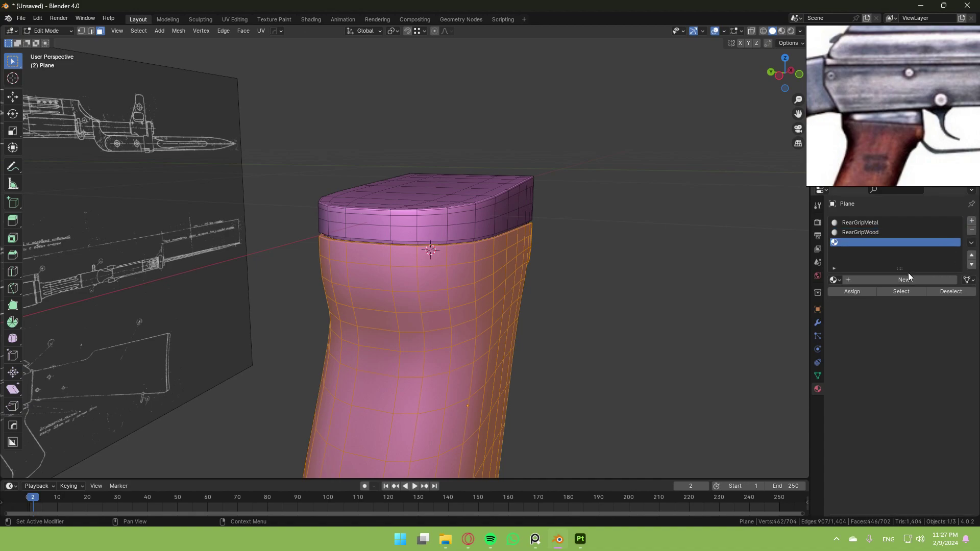
left_click(904, 234)
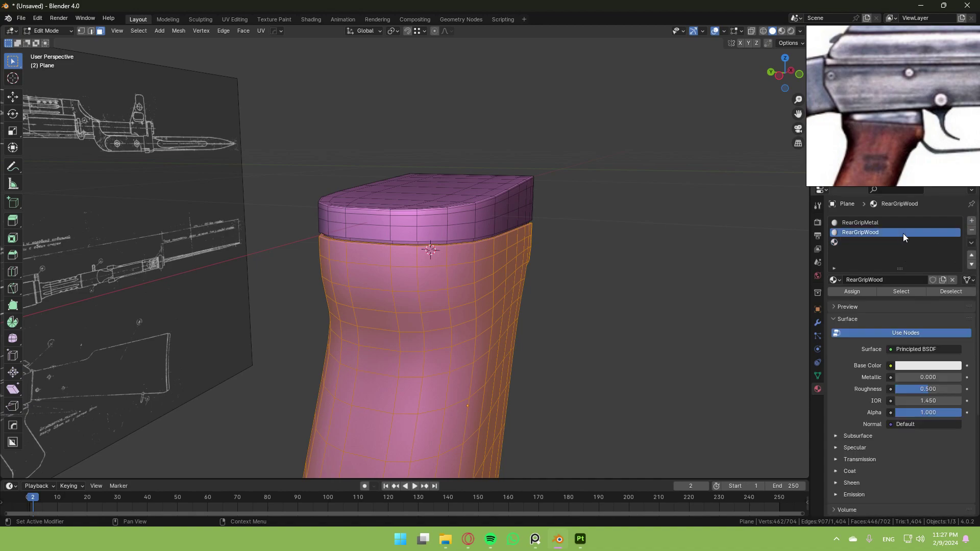
left_click(972, 221)
left_click(972, 231)
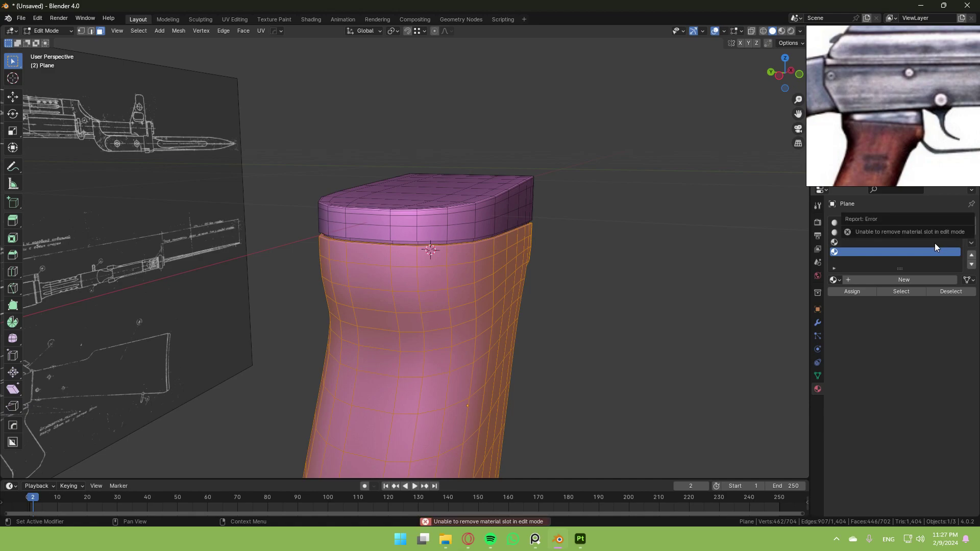
left_click(911, 280)
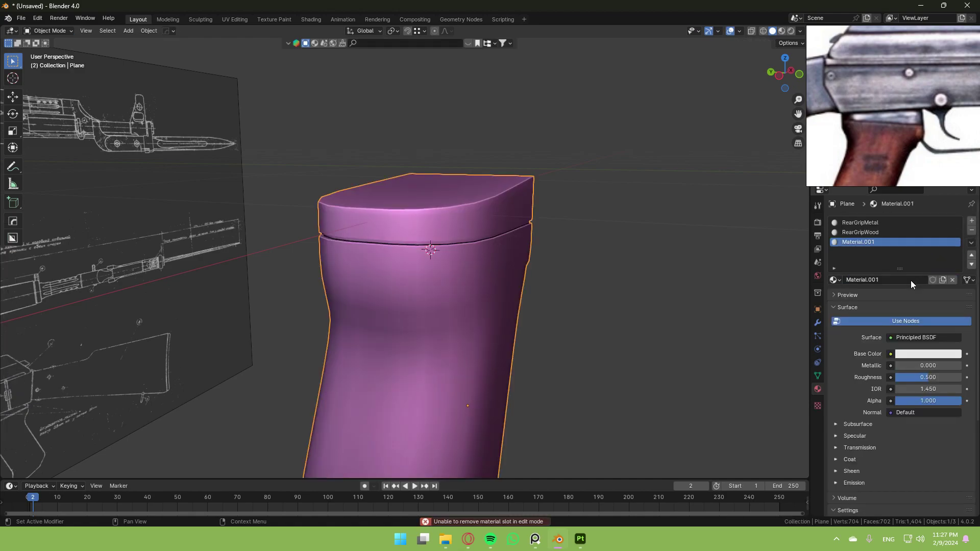
double_click(912, 281)
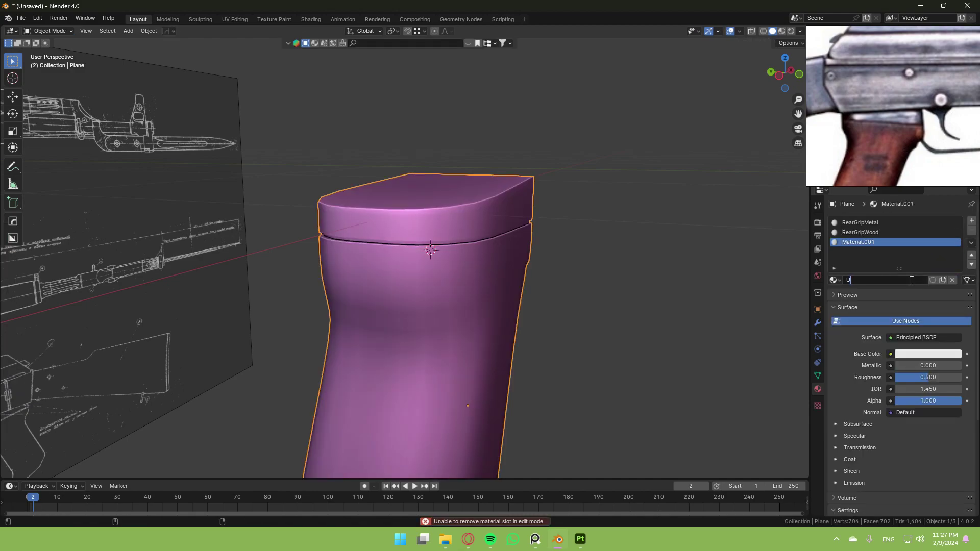
type("UVTEST")
key("Return")
key("Tab")
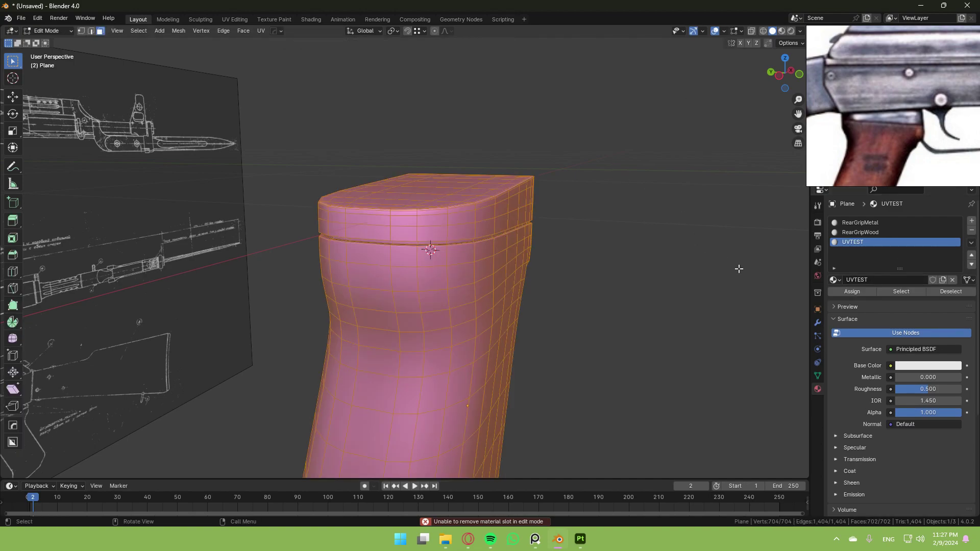
Step: Switch to the Shading workspace and frame the whole grip in the material preview
key("Tab")
middle_click_drag(688, 264, 830, 240)
key("Tab")
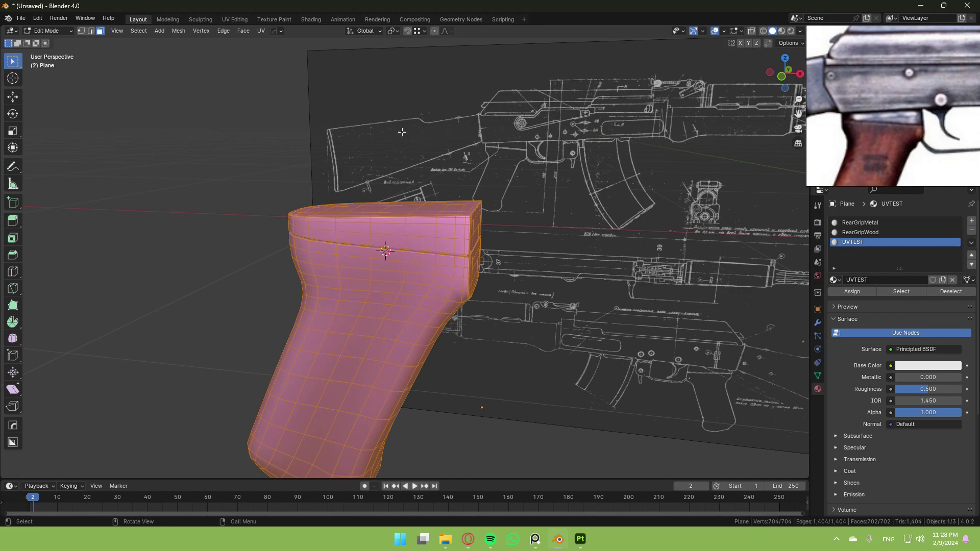
left_click(310, 20)
scroll(592, 193, "up", 6)
middle_click_drag(592, 192, 587, 159)
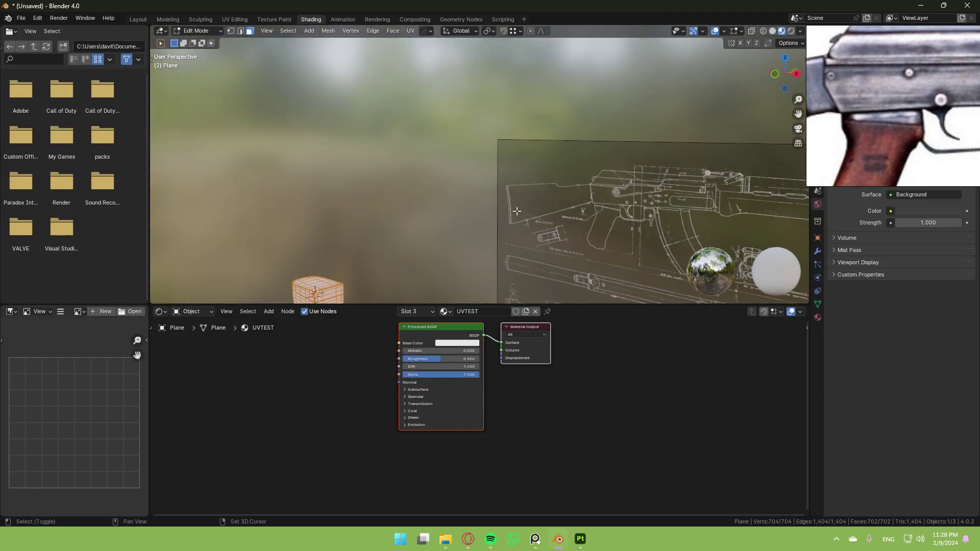
scroll(568, 210, "down", 3)
mouse_move(511, 232)
middle_mouse_down("shift")
mouse_move(567, 210)
mouse_move(636, 150)
middle_mouse_up("shift")
scroll(637, 150, "up", 6)
middle_click_drag(583, 201, 641, 217)
middle_click_drag(375, 220, 433, 305, "shift")
scroll(421, 278, "up", 2)
Step: Add an Image Texture node beside the Principled BSDF in the UVTEST material
key("shift+a")
type("image")
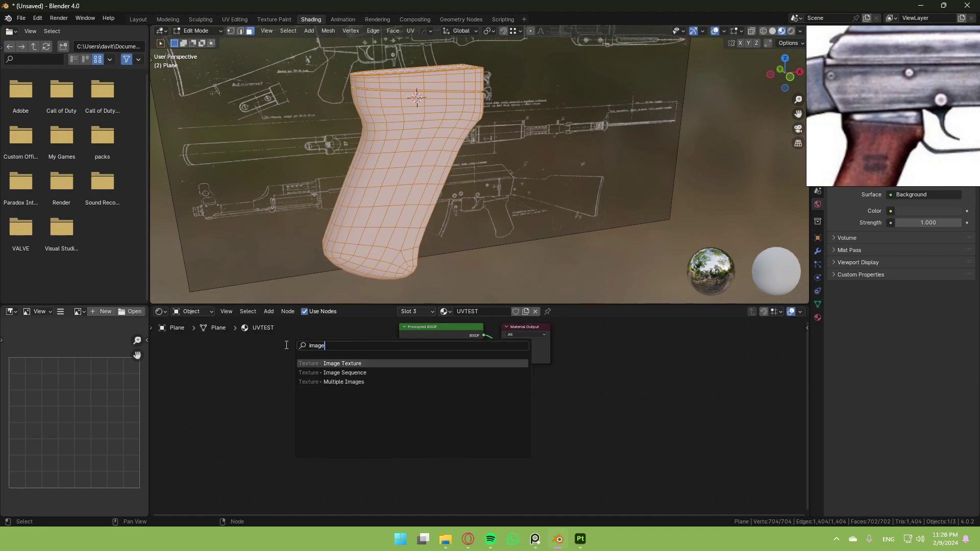
key("Return")
left_click(289, 354)
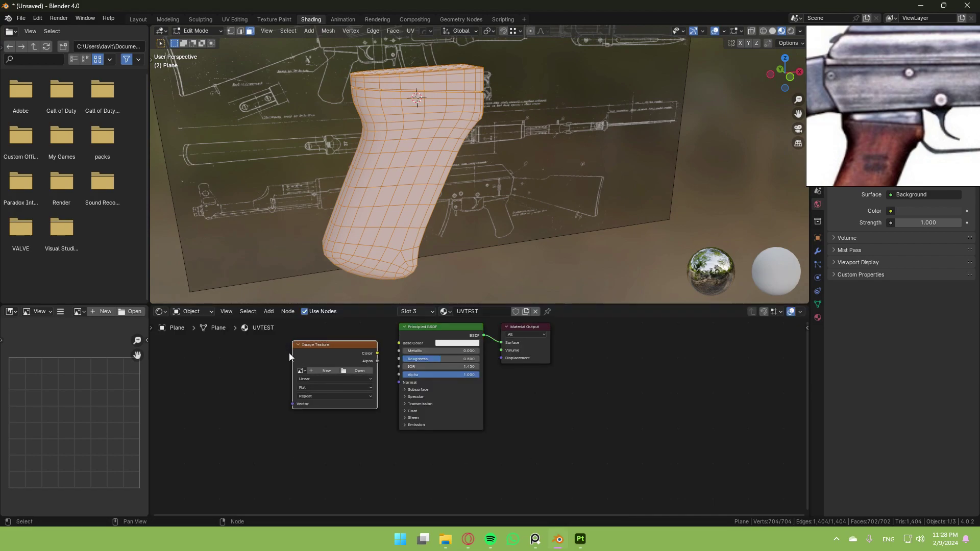
Step: Create a 32-bit float generated image named UVTEST in the texture node and connect its Color output to Base Color
left_click(318, 369)
left_click(325, 388)
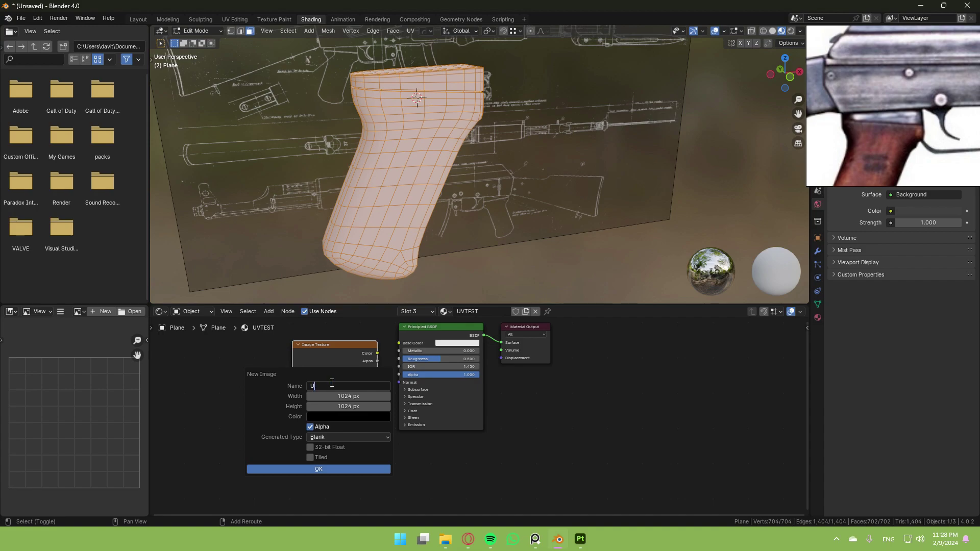
left_click(325, 448)
left_click(335, 439)
left_click(342, 456)
left_click(344, 469)
left_click_drag(340, 347, 396, 344)
Step: Assign the UVTEST material to all faces of the grip and view the test pattern in object mode
middle_click_drag(445, 217, 488, 174)
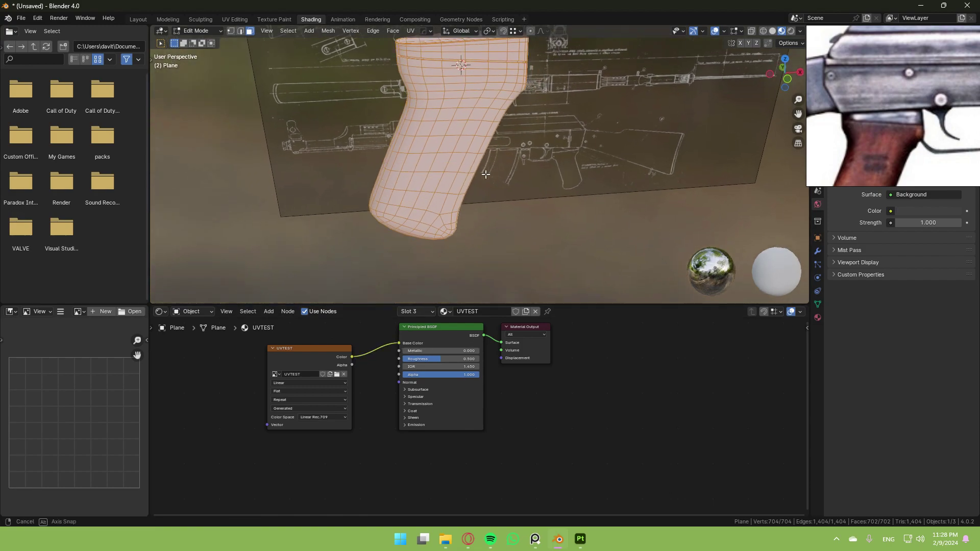
key("Tab")
left_click(559, 185)
middle_click_drag(561, 185, 495, 184)
key("Tab")
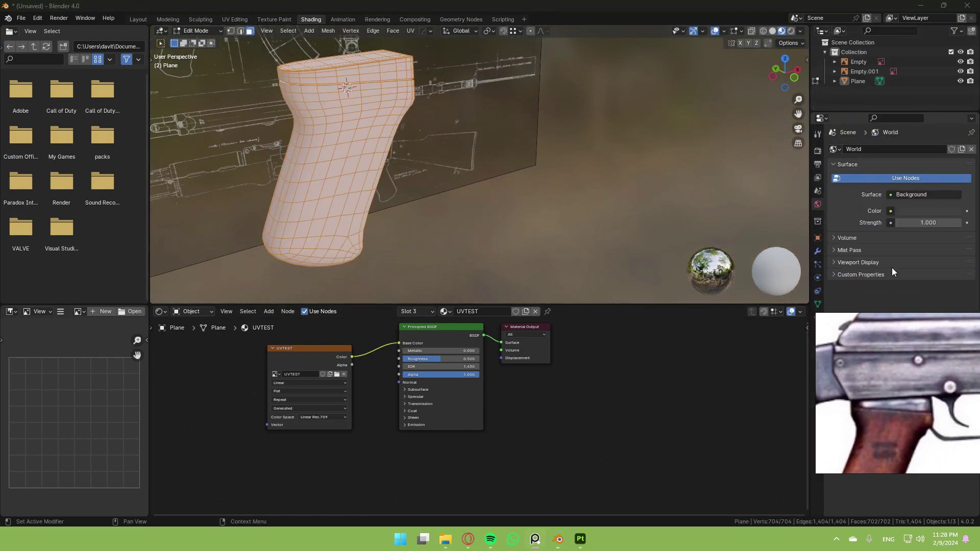
left_click(817, 318)
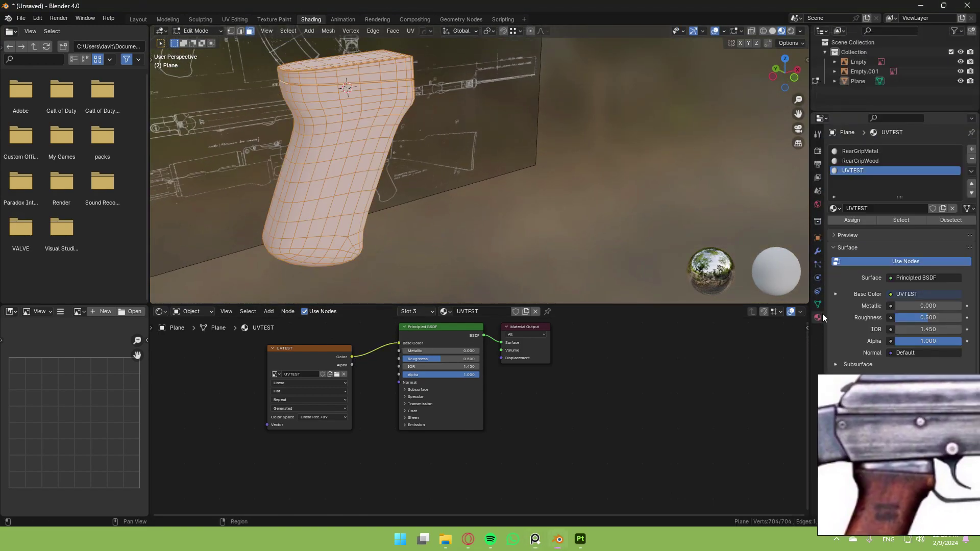
left_click(852, 220)
key("Tab")
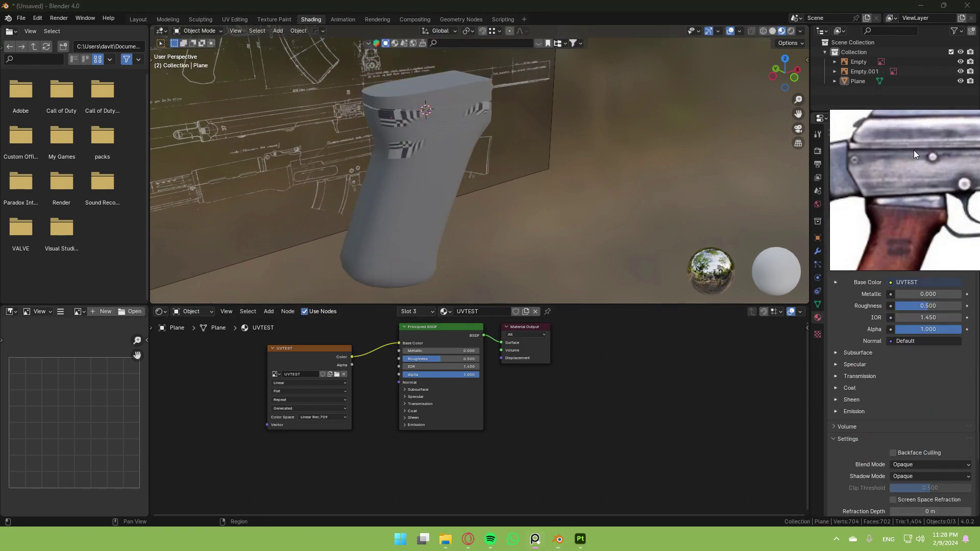
scroll(611, 153, "up", 4)
left_click(353, 172)
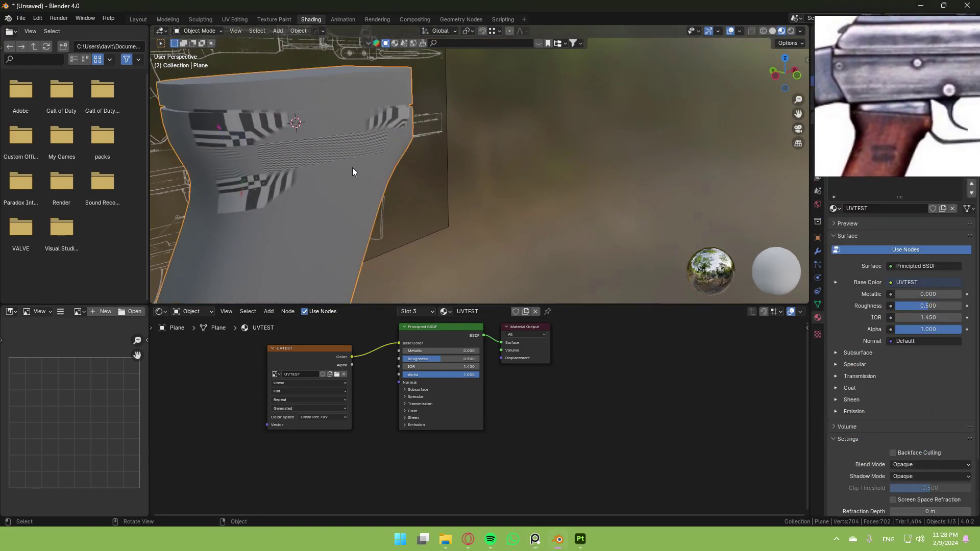
scroll(541, 197, "down", 5)
Step: Add one centred lengthwise loop cut running down the middle of the grip's flat end
key("Tab")
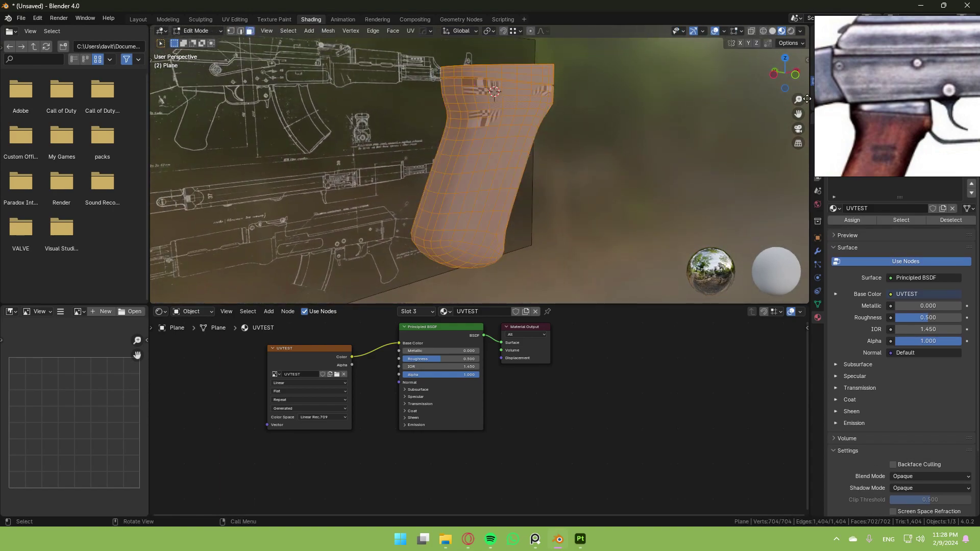
left_click_drag(858, 38, 859, 335)
scroll(637, 202, "up", 4)
middle_click_drag(643, 151, 512, 179, "shift")
key("Tab")
key("Tab")
key("2")
key("ctrl+r")
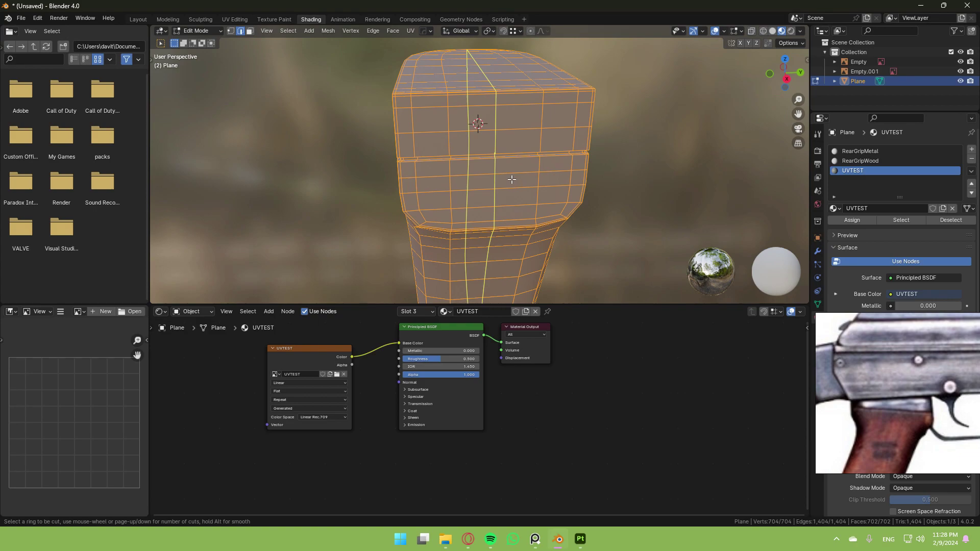
left_click(511, 179)
right_click(510, 176)
Step: Mark a seam along the centre edges of the flat-ended side, from just below the groove down to the grip's base
middle_click_drag(510, 176, 469, 149)
scroll(472, 147, "up", 3)
left_click(481, 132)
left_click(481, 160, "shift")
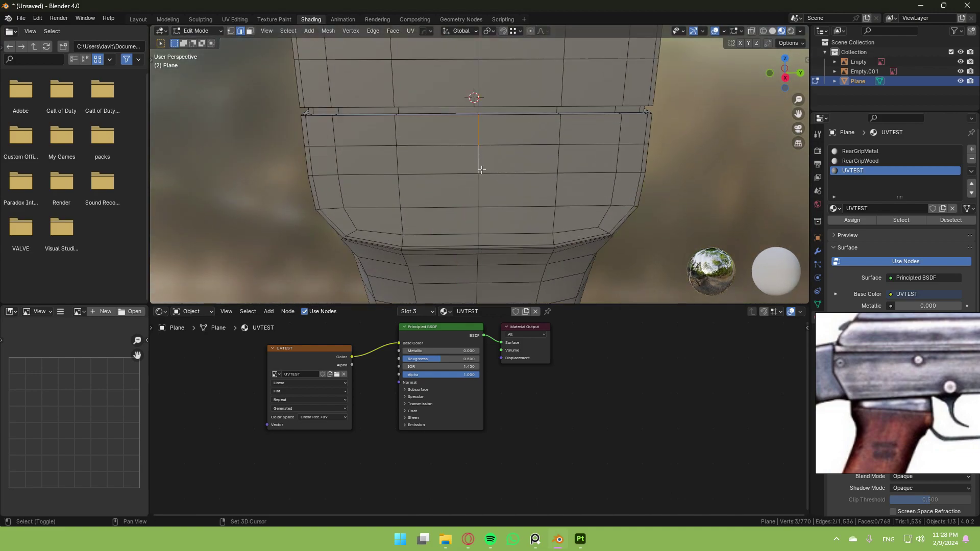
left_click(482, 188, "shift")
middle_click_drag(496, 218, 485, 137, "shift")
left_click(484, 171, "shift")
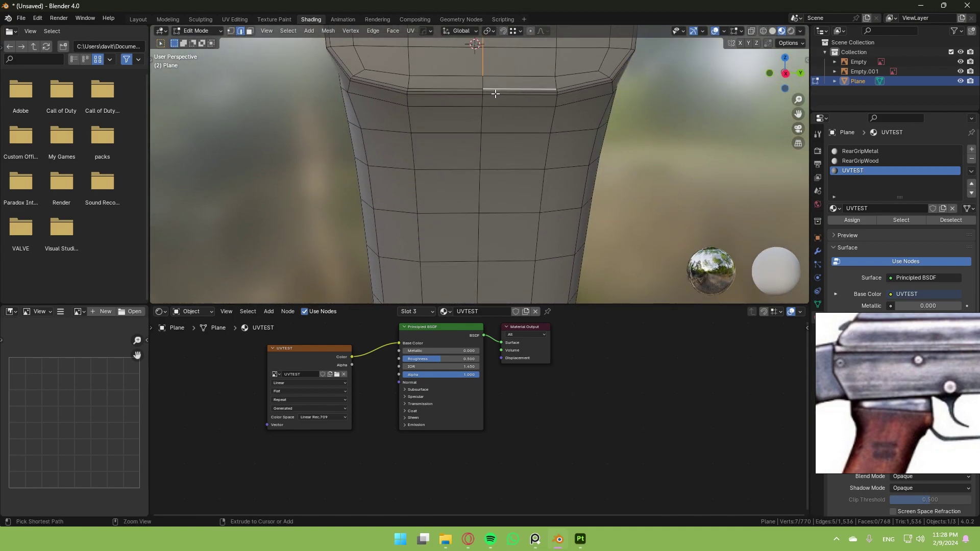
left_click(474, 100, "shift")
middle_click_drag(474, 100, 502, 93)
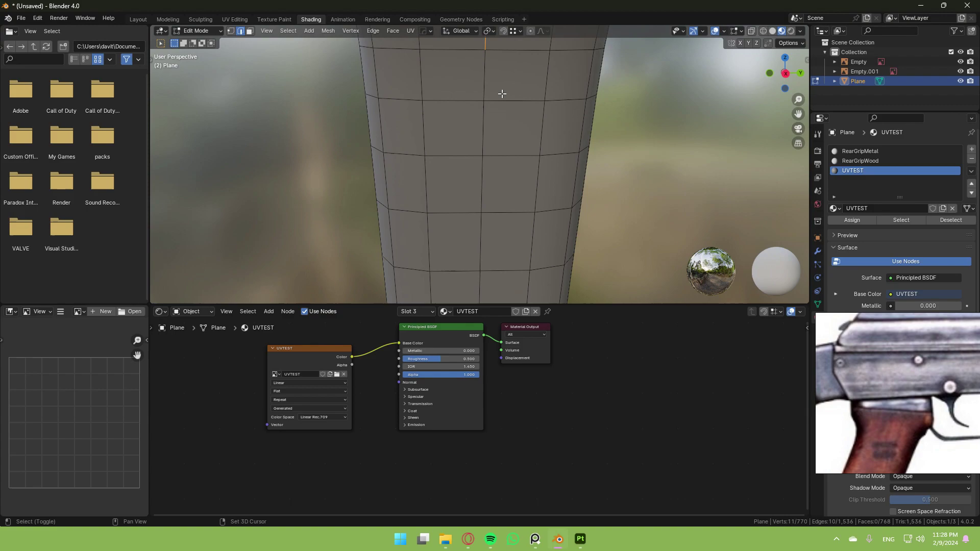
scroll(518, 220, "down", 4)
middle_click_drag(518, 219, 522, 179, "shift")
left_click_drag(475, 72, 494, 229, "shift")
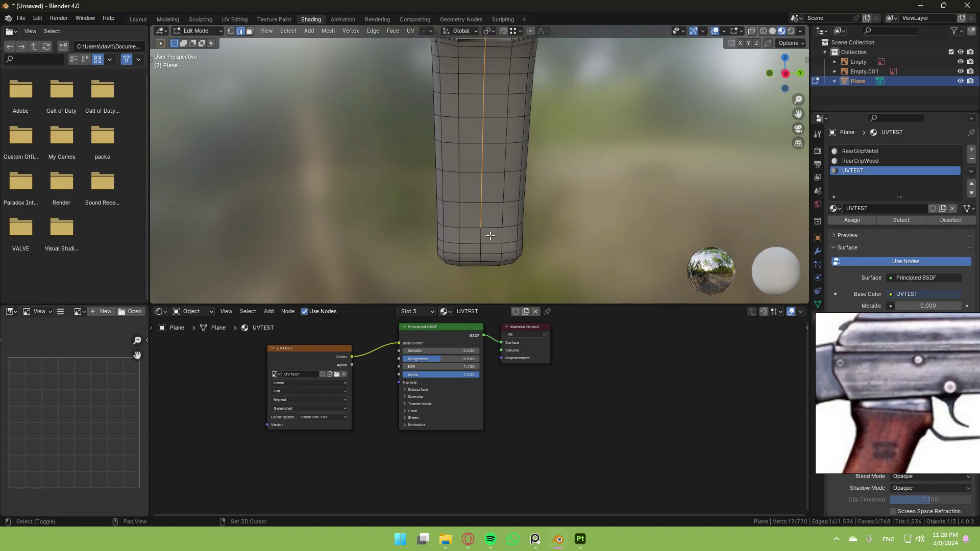
left_click_drag(471, 193, 482, 264, "shift")
middle_click_drag(484, 255, 482, 174)
left_click_drag(470, 148, 484, 224, "shift")
middle_click_drag(484, 224, 392, 222)
right_click(392, 222)
left_click(384, 394)
Step: Select the lower edge loop of the groove all the way around the grip and mark it as a seam
middle_click_drag(519, 230, 377, 257)
scroll(442, 212, "down", 4)
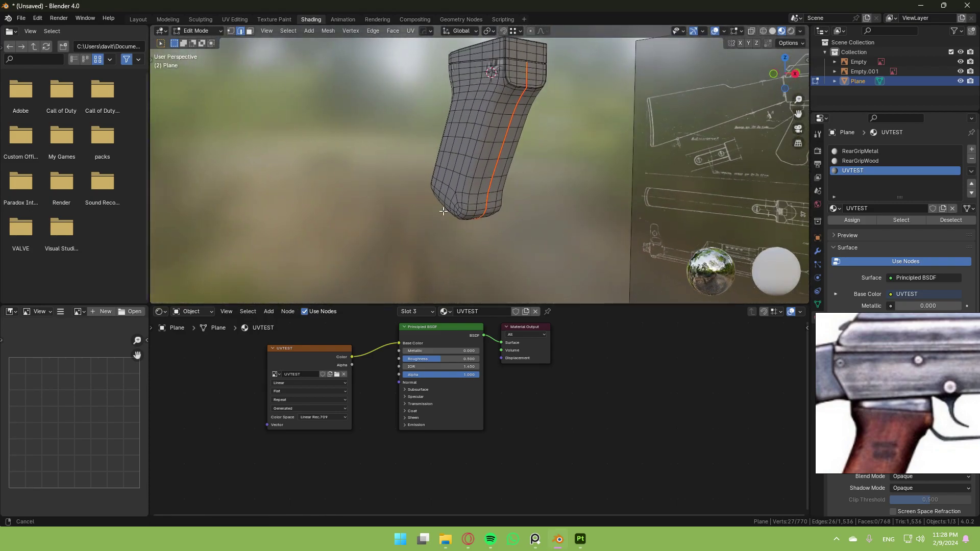
middle_click_drag(442, 212, 448, 276, "shift")
middle_click_drag(452, 230, 466, 217)
scroll(465, 216, "up", 6)
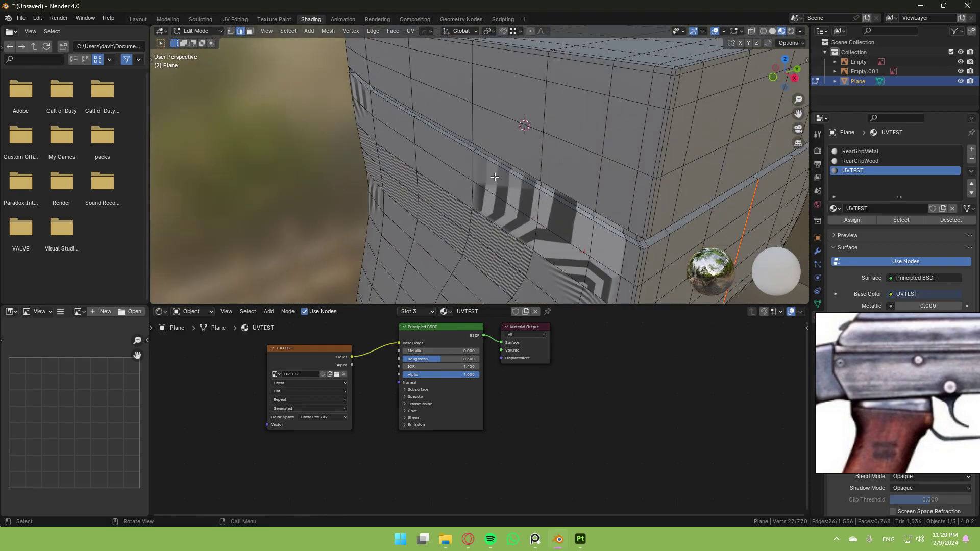
left_click(505, 173, "alt")
left_click(505, 174, "alt")
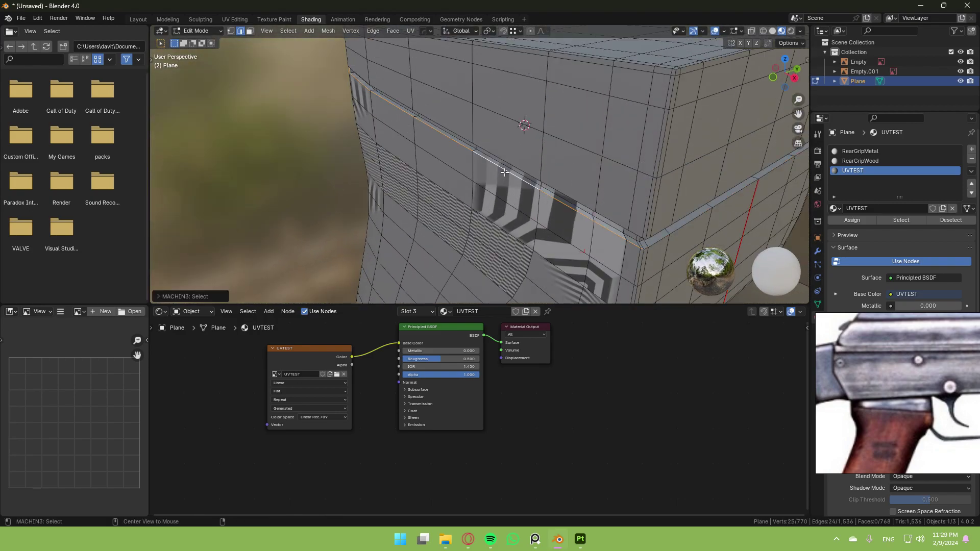
left_click(661, 244, "alt+shift")
middle_click_drag(485, 219, 636, 214)
scroll(512, 189, "down", 2)
middle_click_drag(409, 158, 421, 187)
right_click(421, 187)
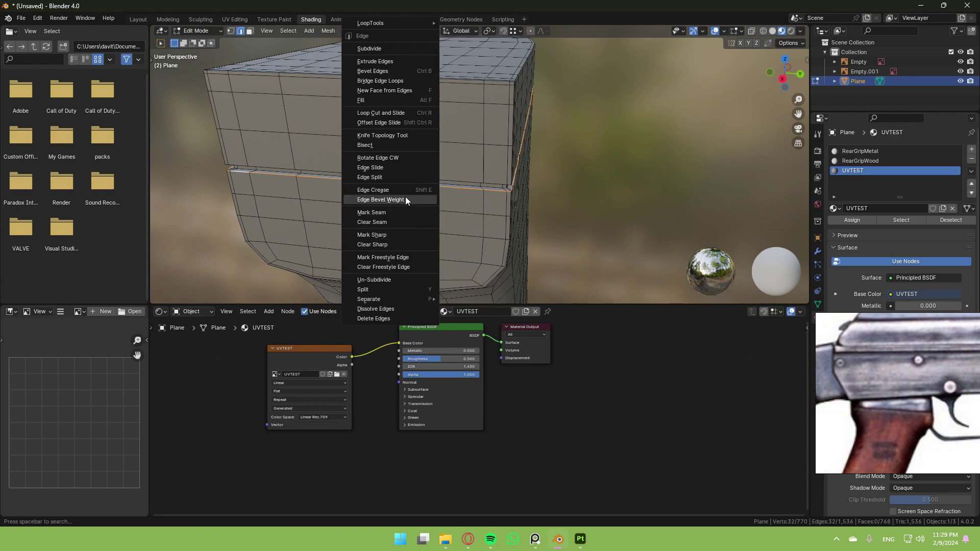
left_click(409, 212)
Step: Unwrap the whole grip and check the checker pattern on it in object mode
middle_click_drag(408, 213, 542, 185)
key("a")
left_click(411, 31)
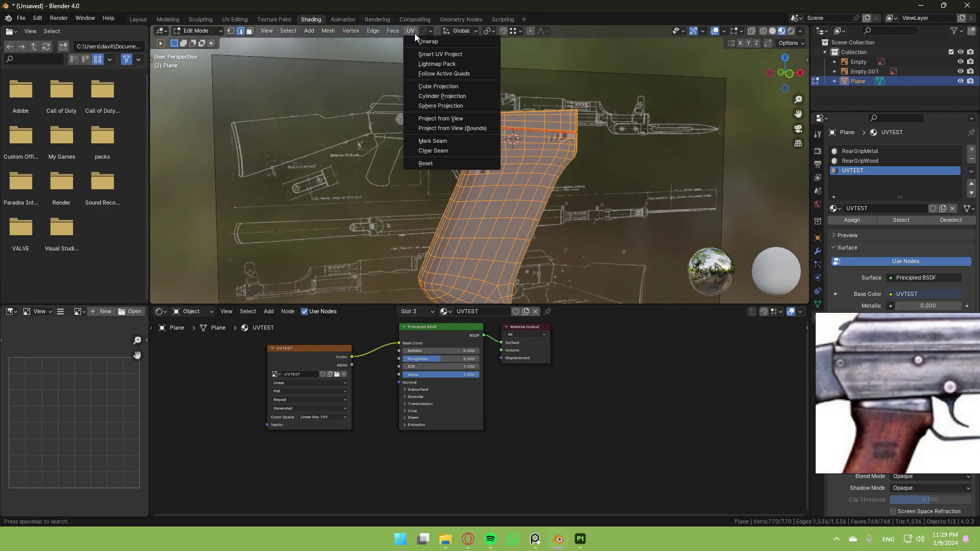
left_click(428, 43)
key("Tab")
middle_click_drag(520, 113, 599, 226)
key("Tab")
middle_click_drag(516, 150, 536, 187)
key("Tab")
middle_click_drag(469, 154, 538, 157)
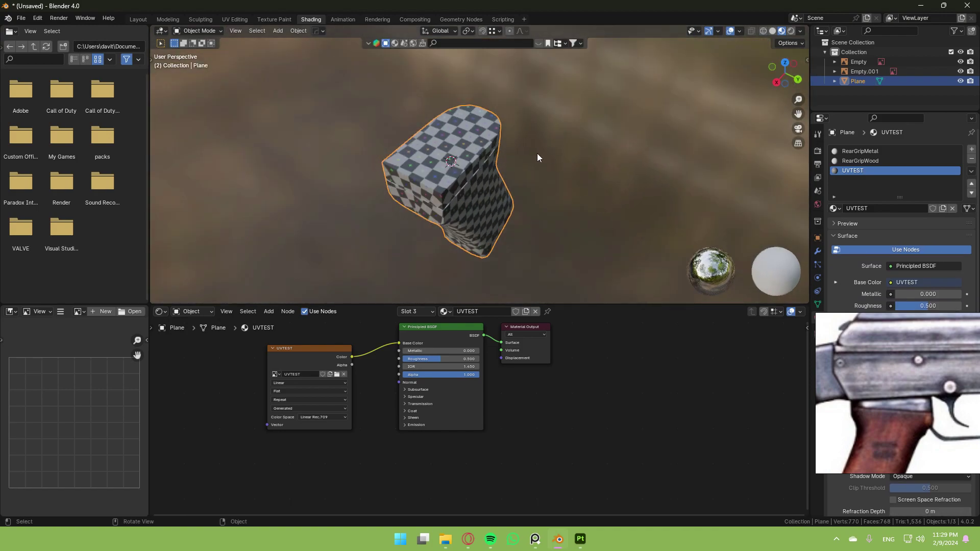
Step: Mark the complete outline of the grip's top face as a seam
scroll(539, 158, "up", 5)
key("Tab")
middle_click_drag(498, 204, 495, 227)
left_click(495, 227, "alt")
scroll(490, 225, "up", 4)
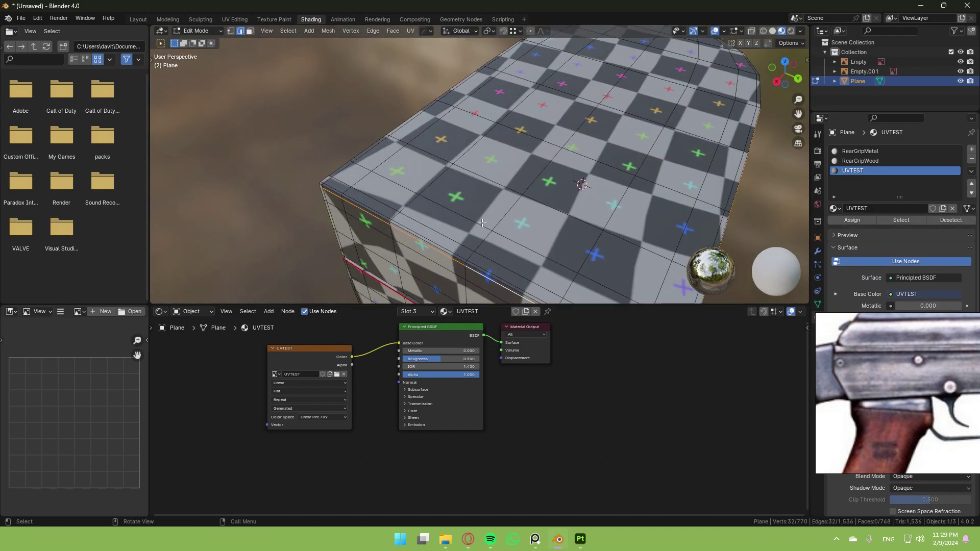
left_click(398, 225, "alt")
middle_click_drag(398, 226, 505, 194)
left_click(482, 250, "alt+shift")
scroll(424, 230, "down", 3)
right_click(480, 222)
left_click(456, 398)
Step: Mark the edge loop outlining the grip's flat end panel as a seam
left_click(492, 160, "alt")
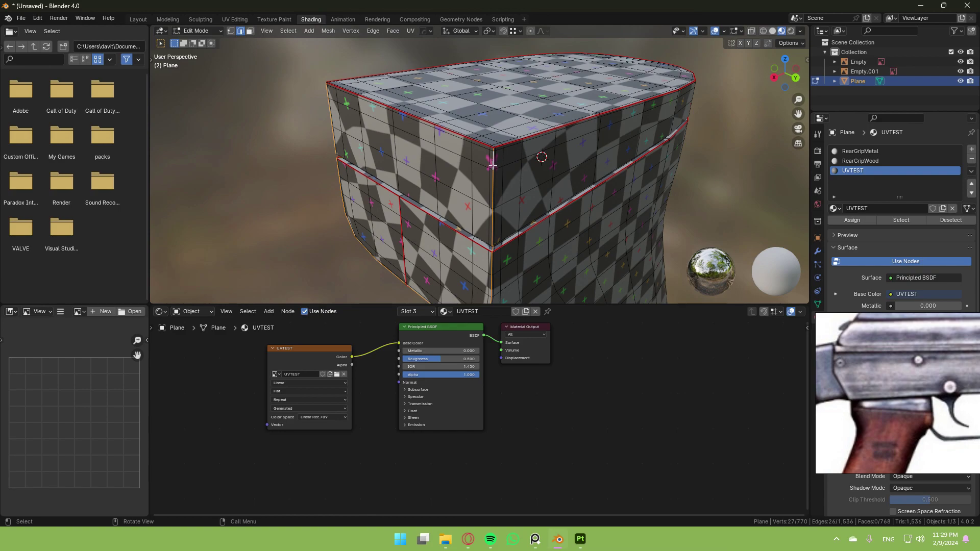
right_click(493, 165)
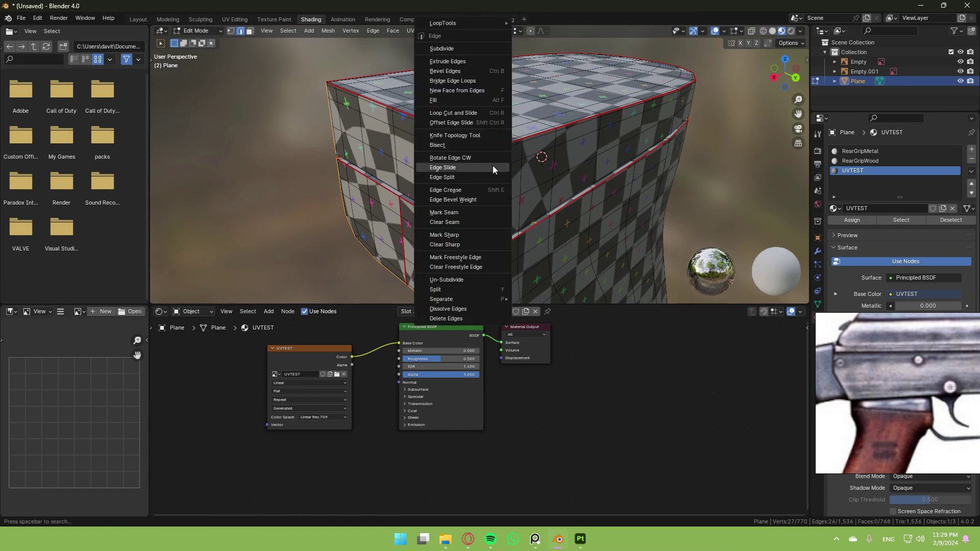
left_click(486, 213)
Step: Clear the seam from the centre edges between the groove and the lower border of the flat end panel
middle_click_drag(485, 213, 534, 185)
left_click(522, 173)
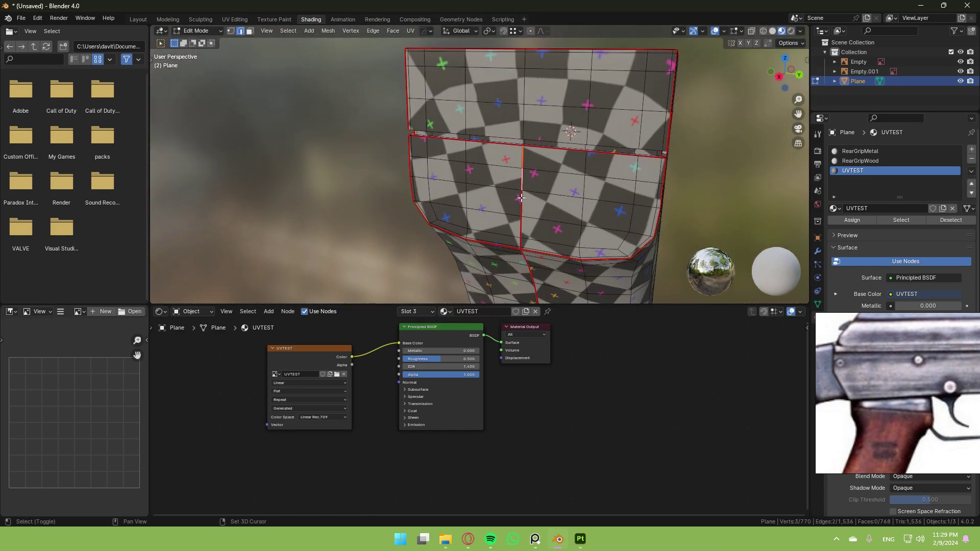
left_click(521, 239, "shift")
scroll(532, 235, "up", 2)
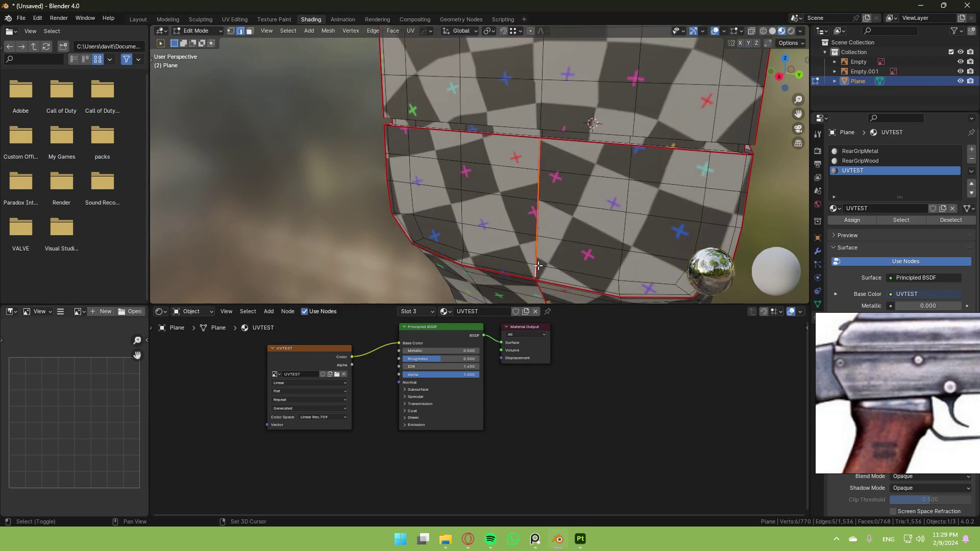
middle_click_drag(539, 265, 526, 192)
left_click(551, 209, "shift")
right_click(552, 212)
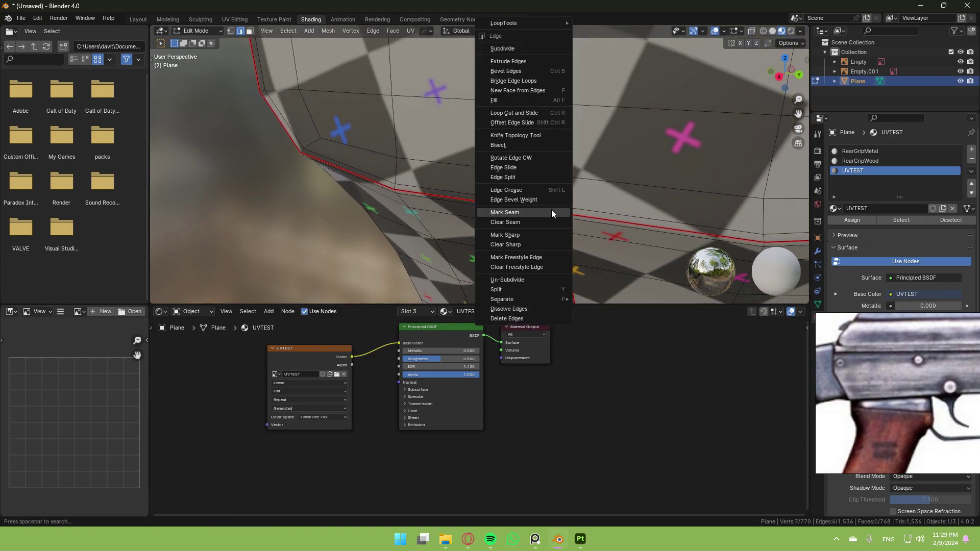
left_click(543, 222)
Step: Unwrap the whole grip again using the revised seams and view the pattern in object mode
scroll(550, 203, "down", 9)
key("a")
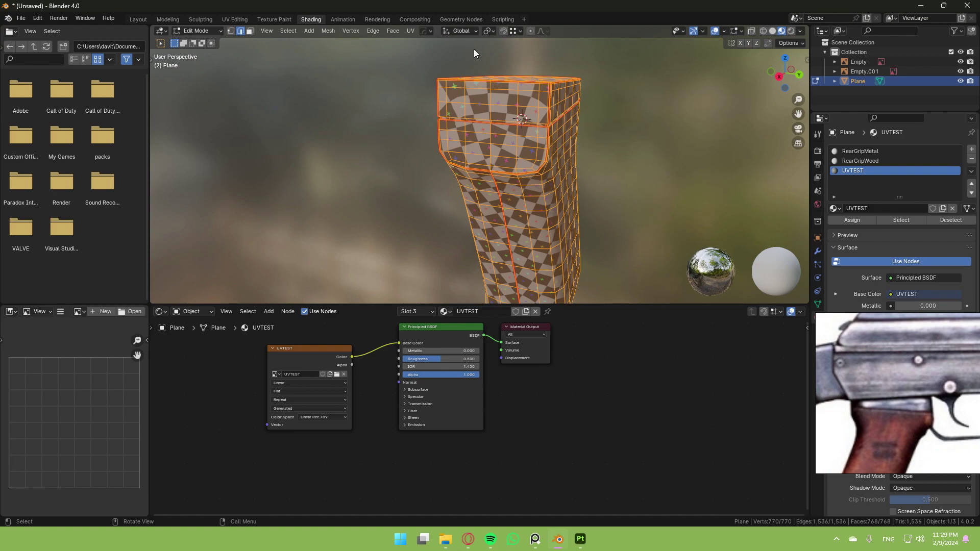
left_click(410, 31)
left_click(424, 44)
key("Tab")
scroll(626, 117, "down", 2)
left_click(625, 116)
middle_click_drag(624, 115, 490, 174)
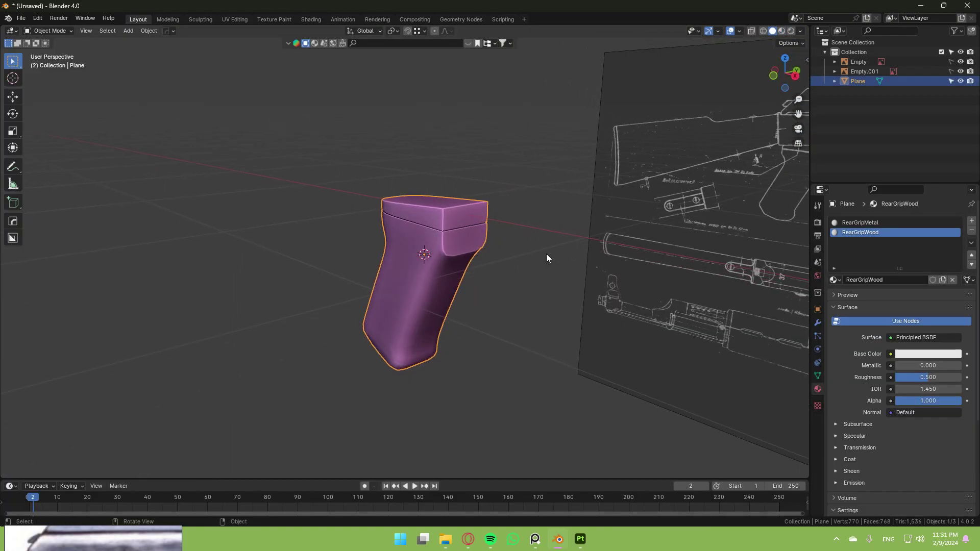
Step: Select the seam-bounded faces of the grip body below the groove and assign RearGripWood to them
middle_click_drag(547, 259, 532, 286)
left_click(470, 218)
middle_click_drag(470, 219, 498, 252)
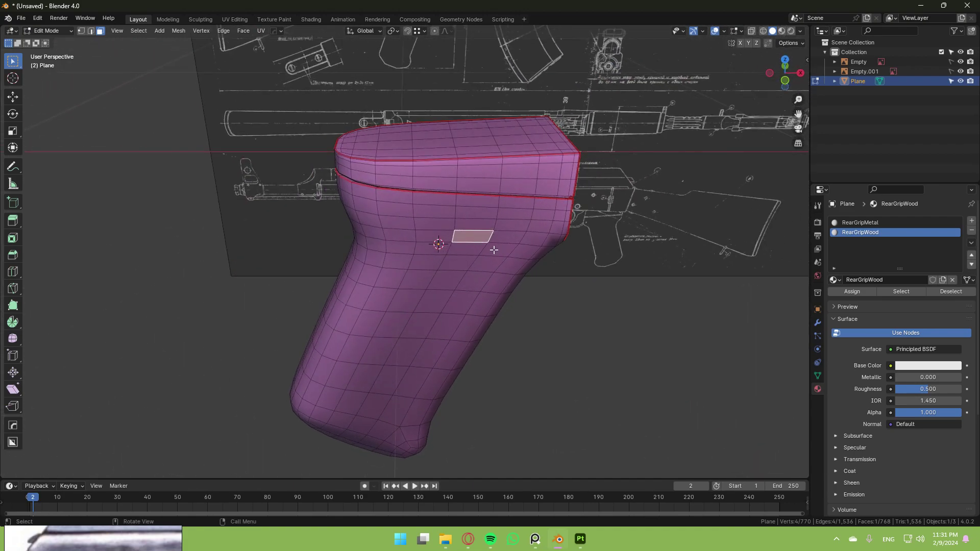
left_click(480, 255)
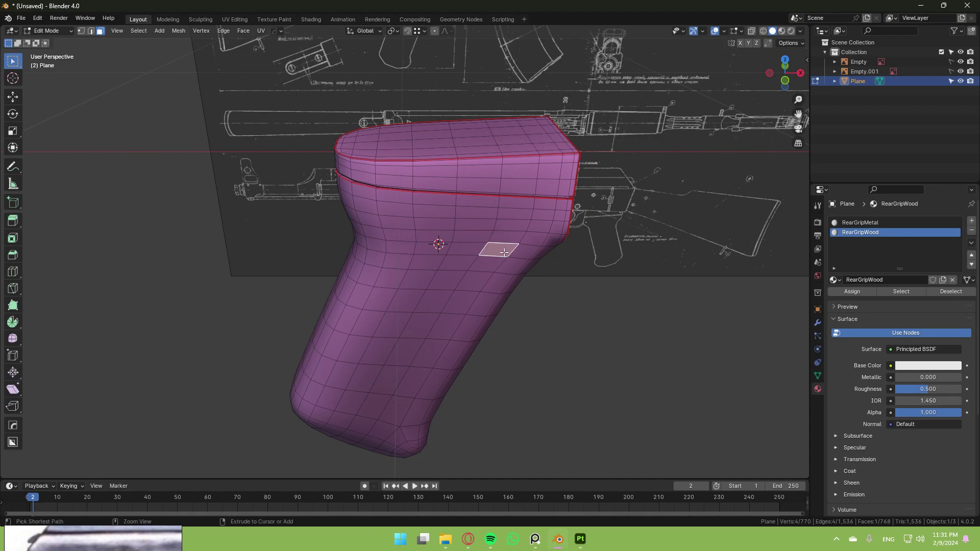
key("ctrl+l")
left_click(850, 291)
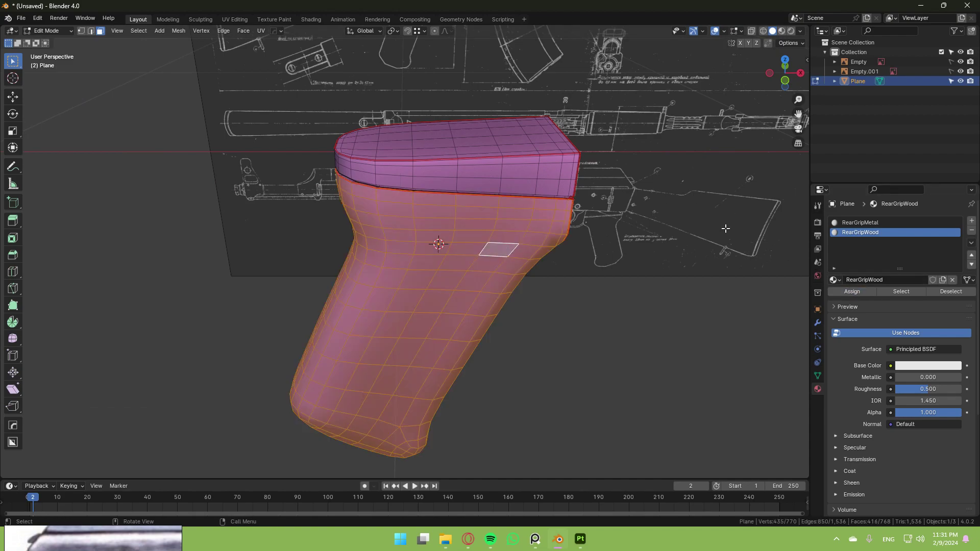
Step: Select the linked faces of the cap above the groove, delimited by seam, and assign RearGripMetal to them
middle_click_drag(542, 163, 623, 187)
left_click(531, 194, "alt")
left_click(482, 198)
left_click(446, 209, "alt")
left_click(429, 189)
key("ctrl+l")
middle_click_drag(386, 172, 689, 169)
scroll(534, 153, "up", 4)
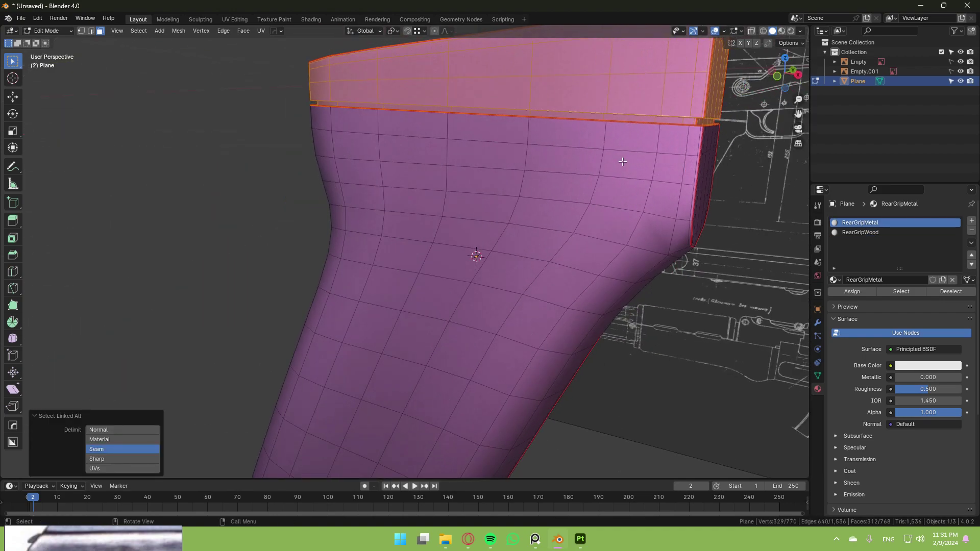
left_click(847, 293)
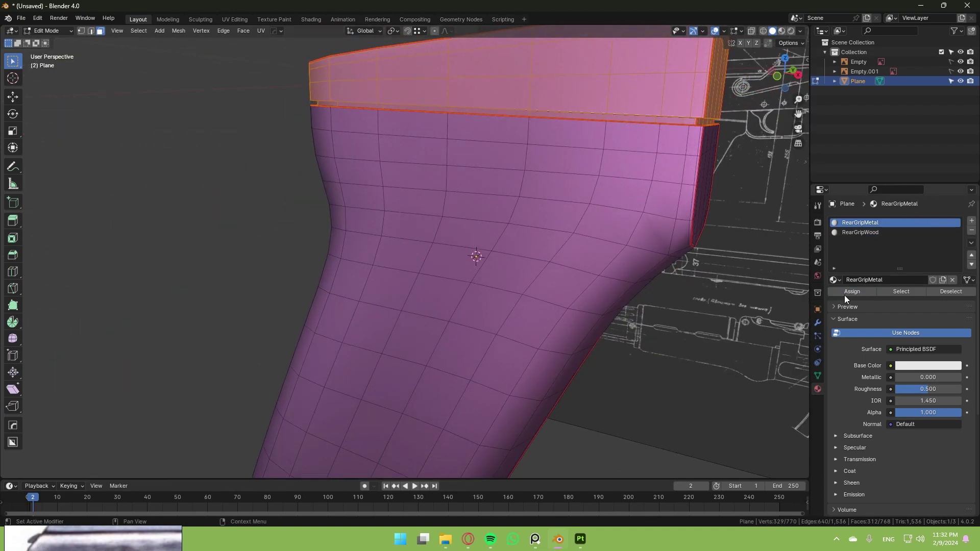
Step: Check the material assignment by selecting the faces of RearGripWood and RearGripMetal in turn, and return to object mode
left_click(612, 232)
left_click(897, 290)
middle_click_drag(702, 230, 179, 240)
scroll(466, 212, "down", 5)
left_click(868, 224)
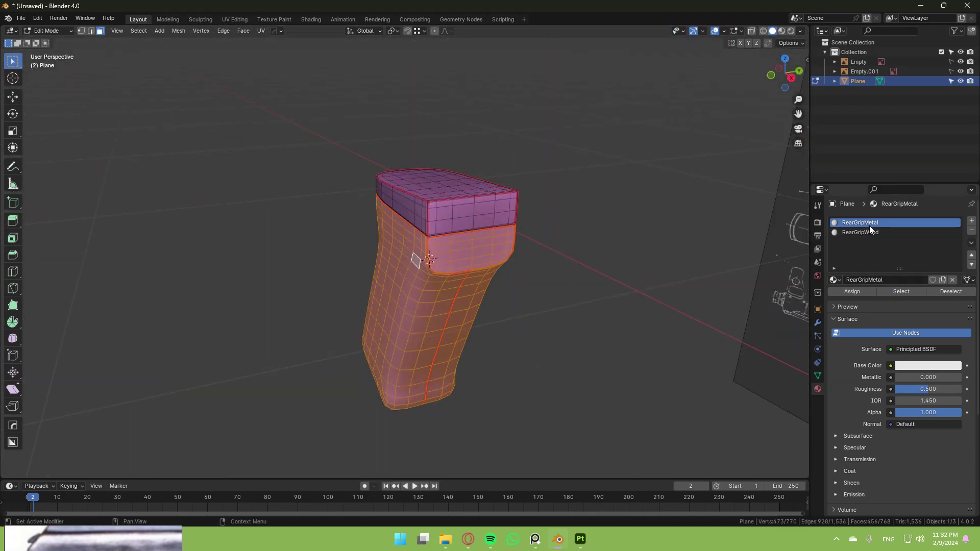
left_click(901, 291)
key("Tab")
key("alt+a")
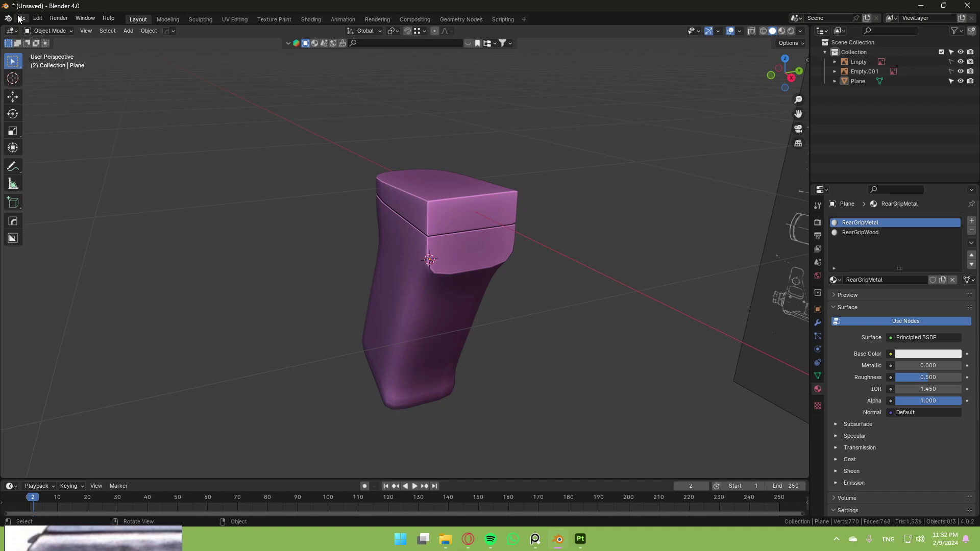
Step: Export the model as FBX to the AK47 folder, overwriting RearGrip.fbx
left_click(19, 18)
mouse_move(79, 161)
left_click(162, 210)
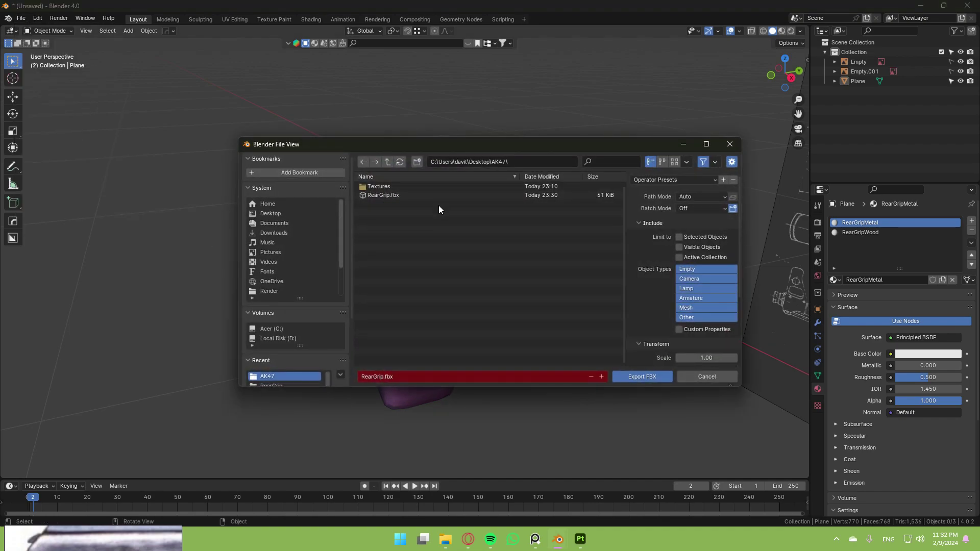
left_click(652, 377)
Step: Switch to Substance 3D Painter and choose RearGrip.fbx as the mesh file for the new project
left_click(581, 539)
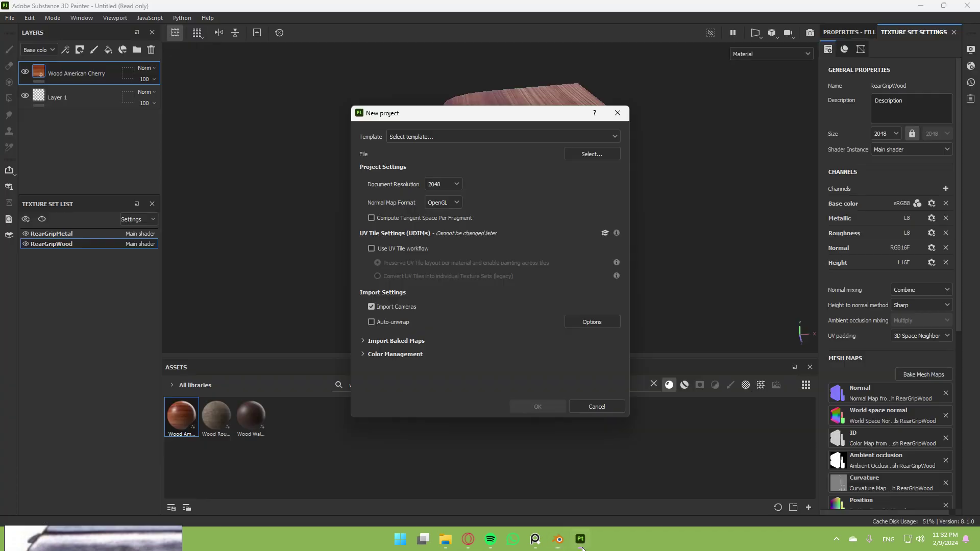
left_click(580, 159)
double_click(520, 225)
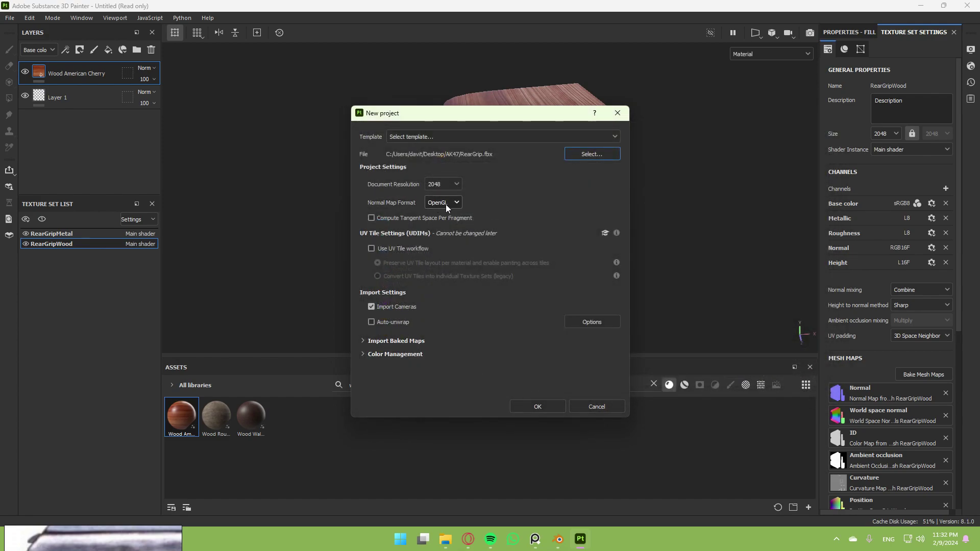
Step: Create the new project from RearGrip.fbx with the current project settings, discarding the changes to the open project
left_click(547, 410)
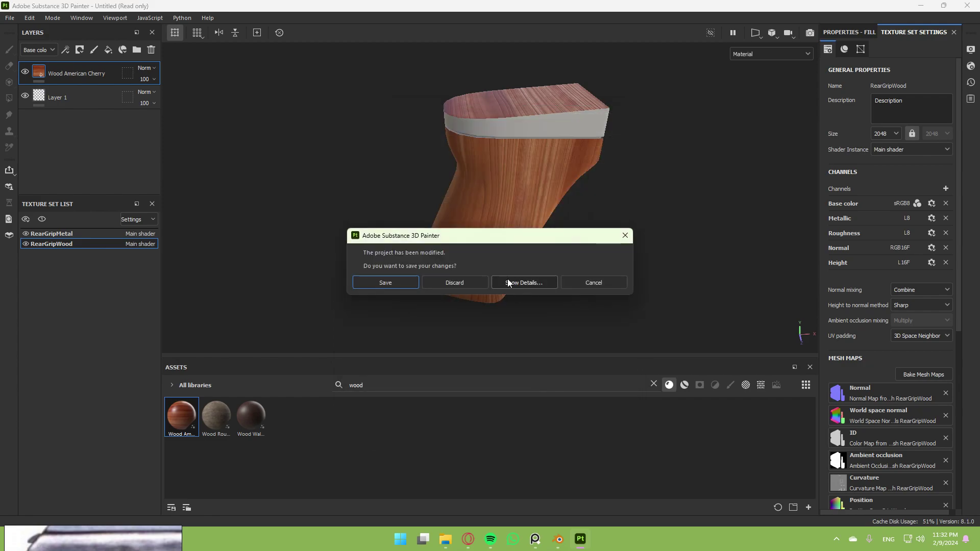
left_click(525, 283)
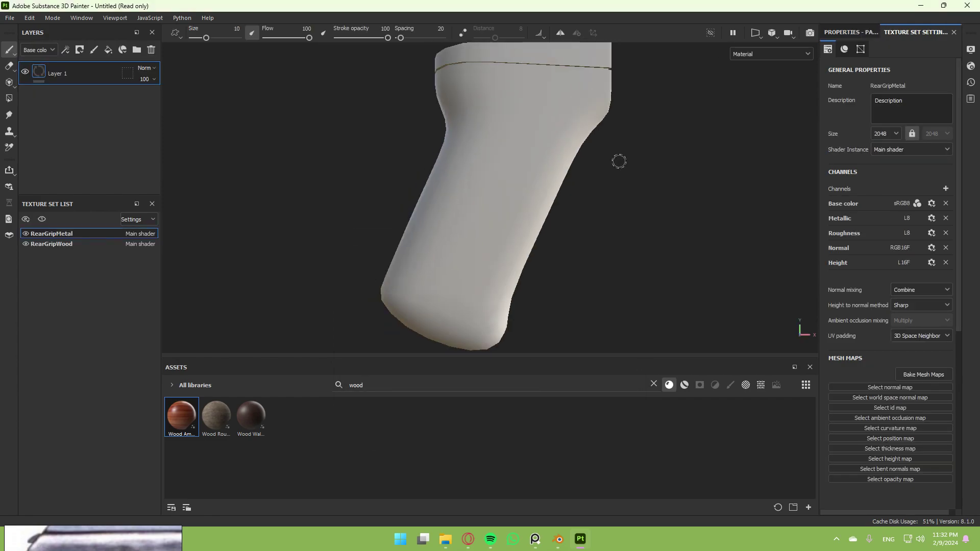
mouse_move(619, 160)
left_mouse_down("alt")
mouse_move(619, 220)
mouse_move(604, 209)
mouse_move(705, 208)
mouse_move(553, 242)
mouse_move(654, 288)
left_mouse_up("alt")
Step: Bake the selected mesh maps for both the RearGripMetal and RearGripWood texture sets at an output size of 2048
left_click(945, 375)
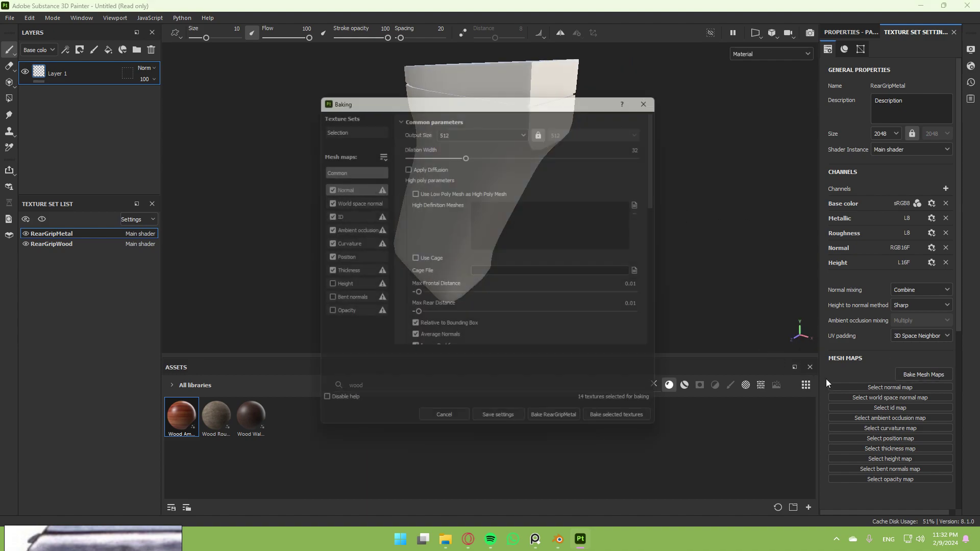
left_click(483, 127)
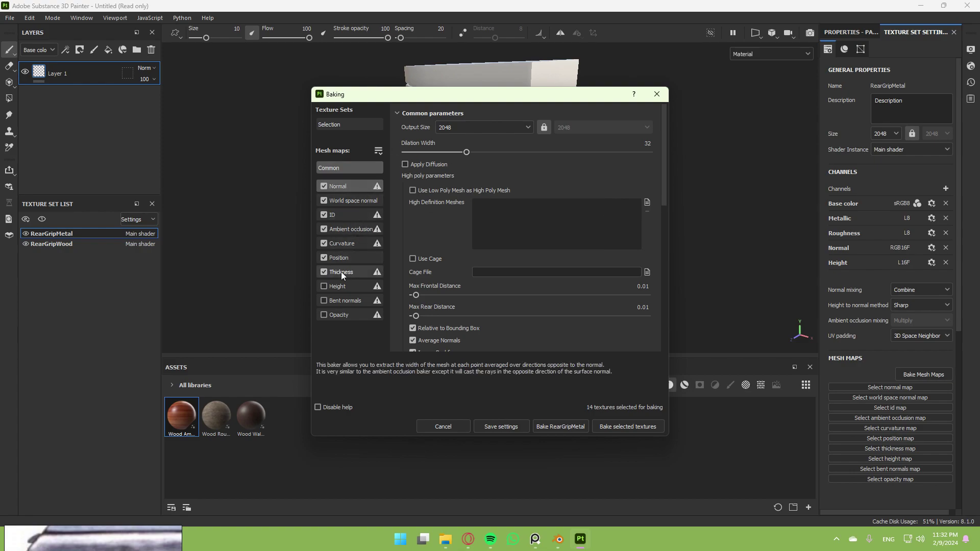
left_click(632, 426)
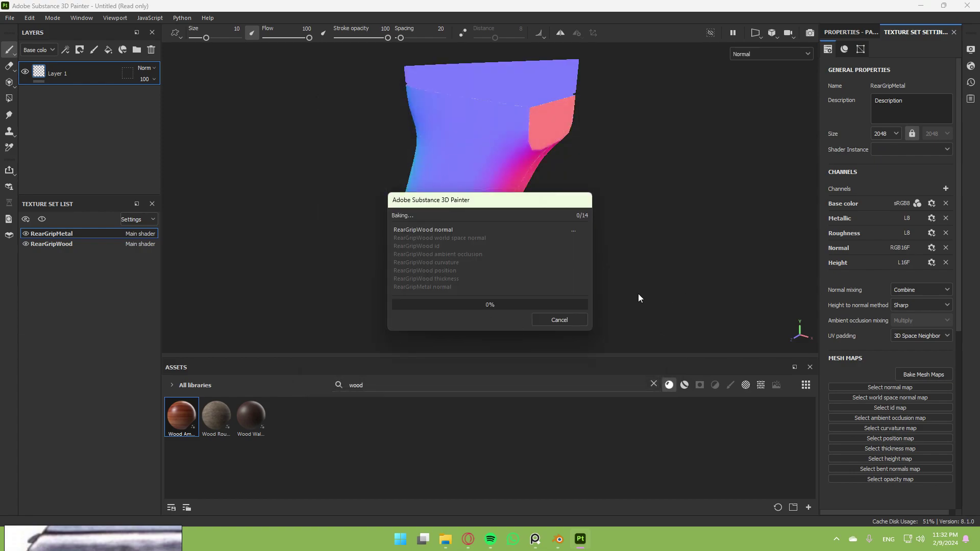
mouse_move(535, 233)
left_mouse_down("alt")
mouse_move(449, 262)
mouse_move(484, 225)
mouse_move(449, 221)
mouse_move(493, 212)
mouse_move(525, 237)
left_mouse_up("alt")
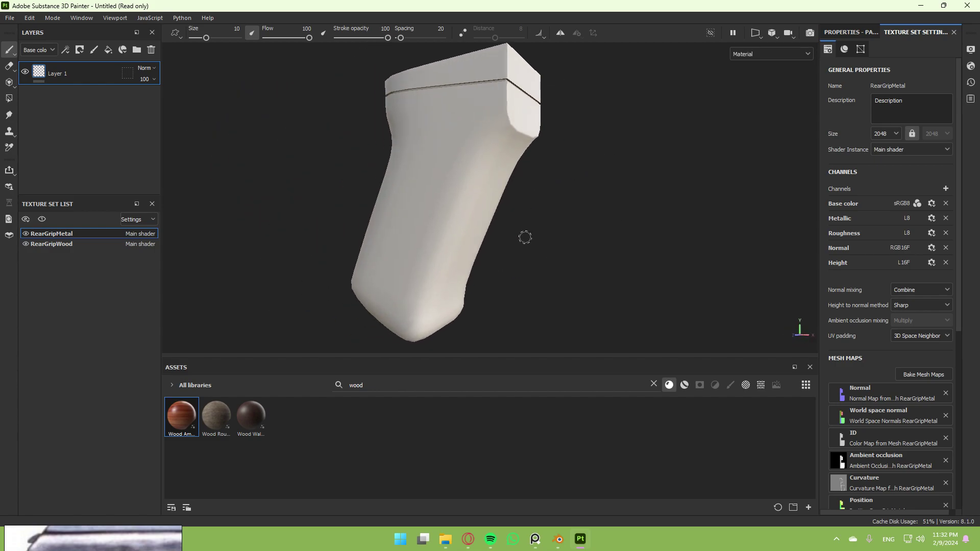
Step: Switch to Blender and examine the grip's geometry and shading around the groove and the rear edge below the cap
left_click(558, 541)
left_click(469, 285)
middle_click_drag(469, 285, 520, 285)
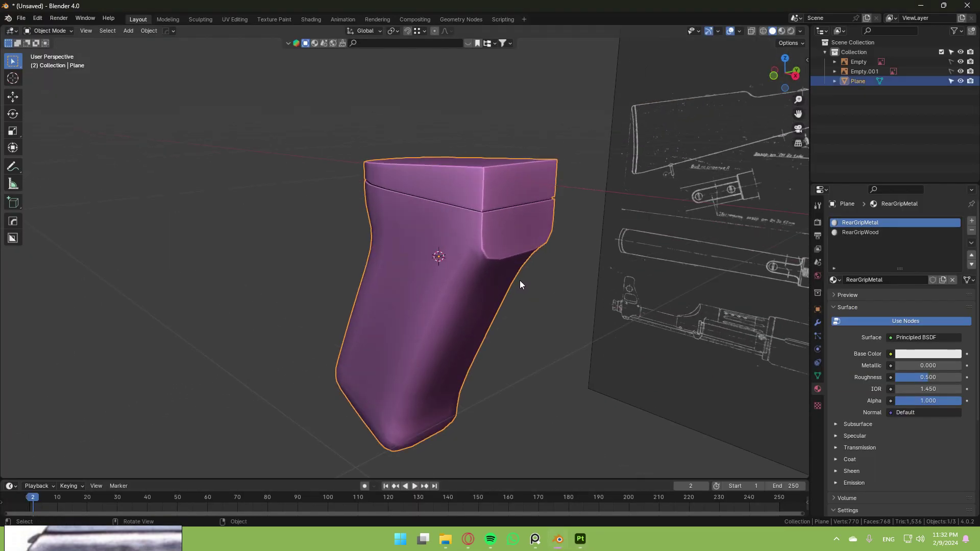
scroll(510, 291, "up", 2)
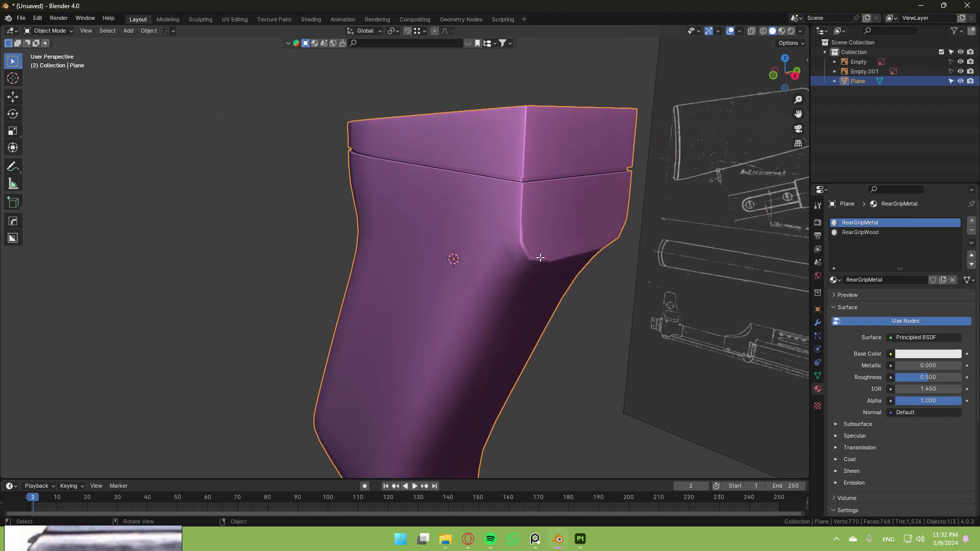
key("Tab")
scroll(544, 271, "up", 3)
key("Tab")
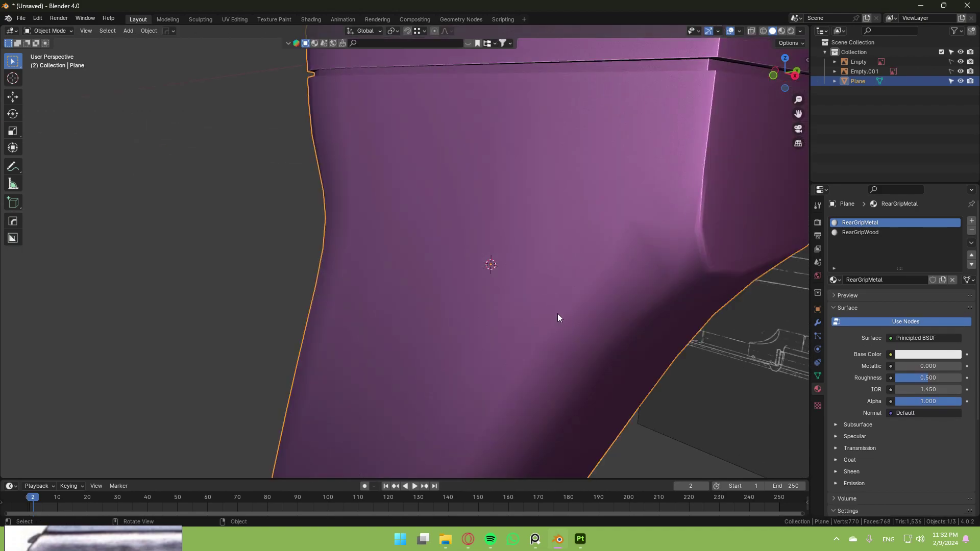
scroll(560, 317, "down", 6)
Step: Switch back to Substance 3D Painter, limit the wood assets to materials and apply Wood American Cherry to the RearGripWood part
left_click(581, 539)
mouse_move(616, 129)
left_mouse_down("alt")
mouse_move(628, 166)
mouse_move(615, 164)
left_mouse_up("alt")
left_click(667, 386)
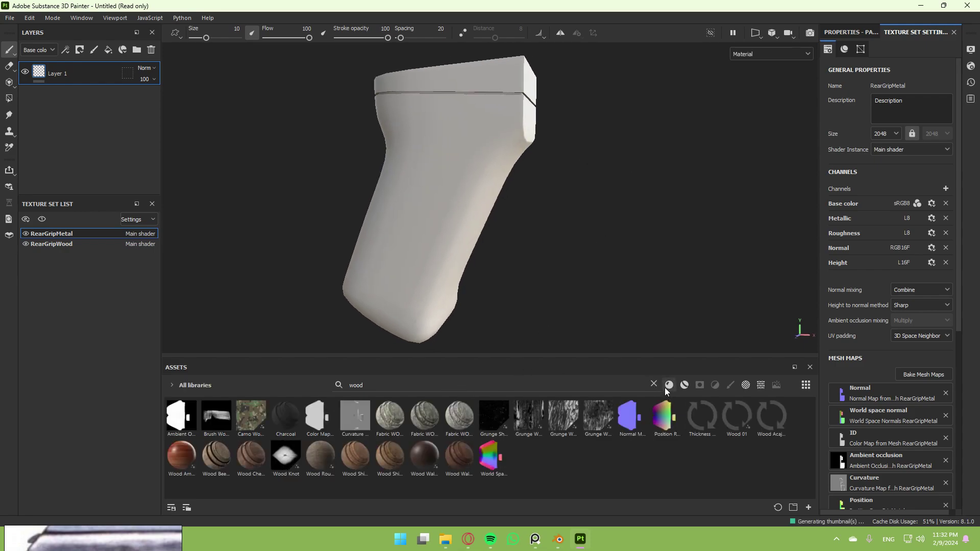
left_click(669, 387)
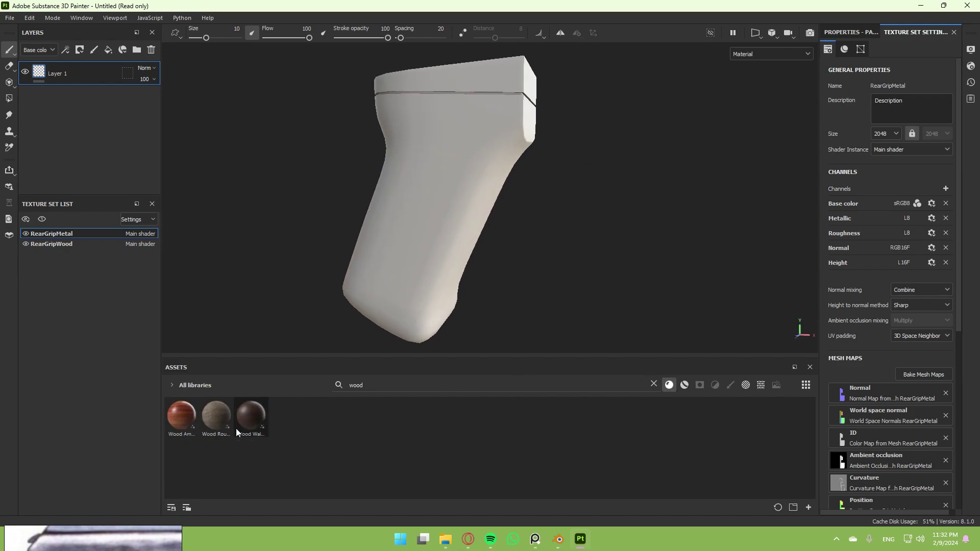
left_click_drag(181, 415, 353, 255)
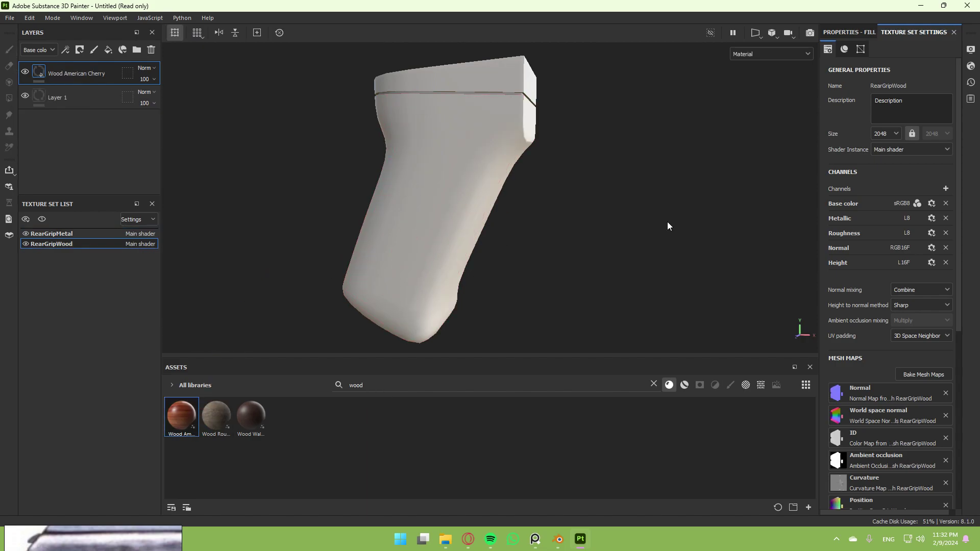
left_click_drag(667, 222, 340, 123, "alt")
left_click_drag(441, 306, 546, 241, "alt")
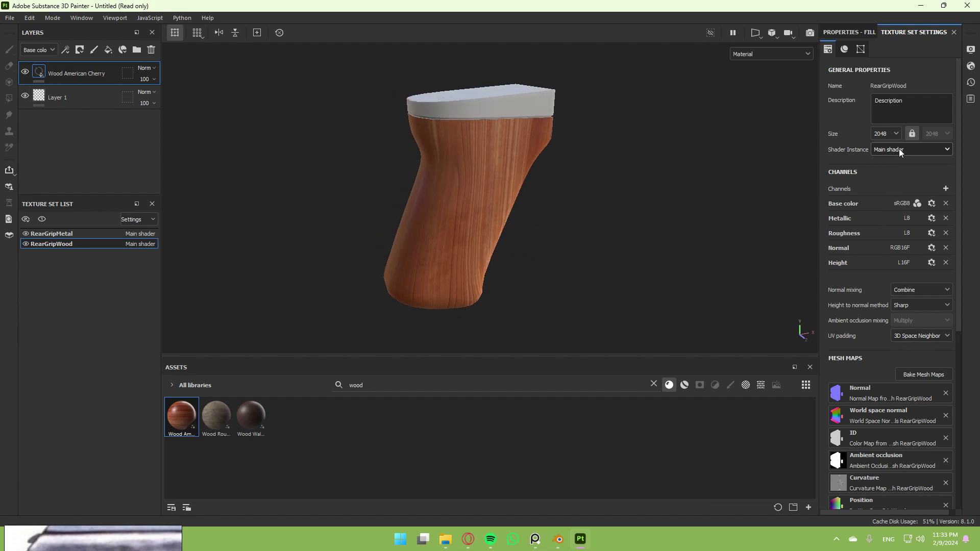
Step: Change the Wood Color of the Wood American Cherry layer to a dark brown
left_click(836, 33)
left_click(889, 326)
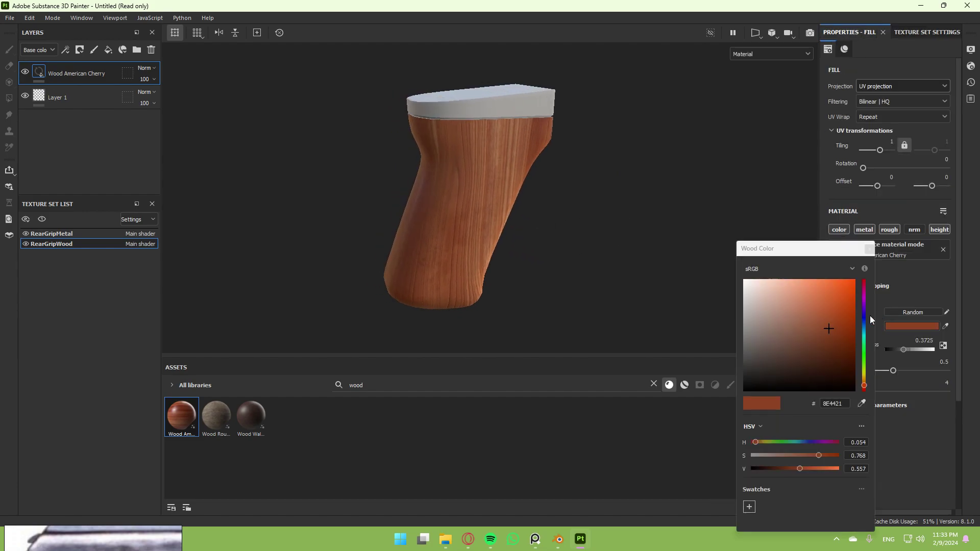
left_click(826, 367)
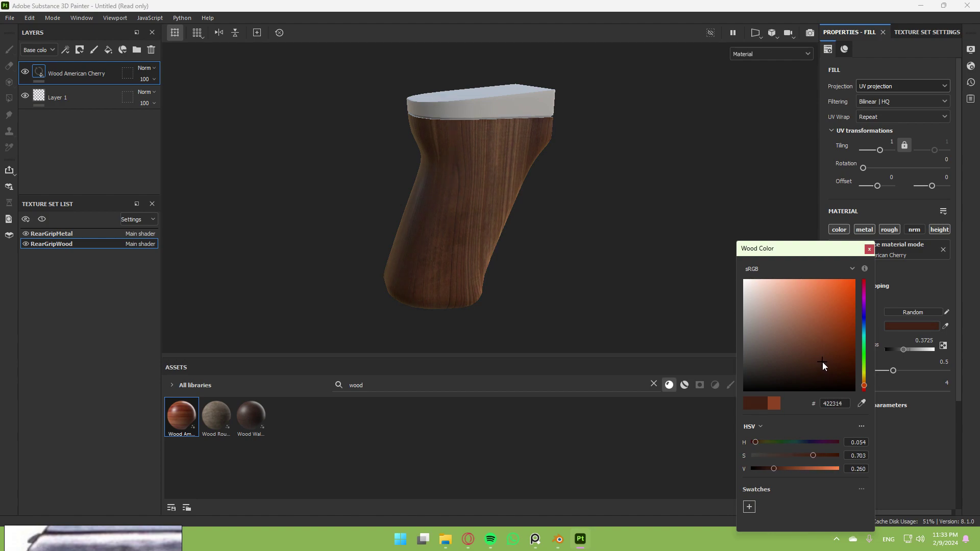
left_click_drag(664, 286, 594, 281, "alt")
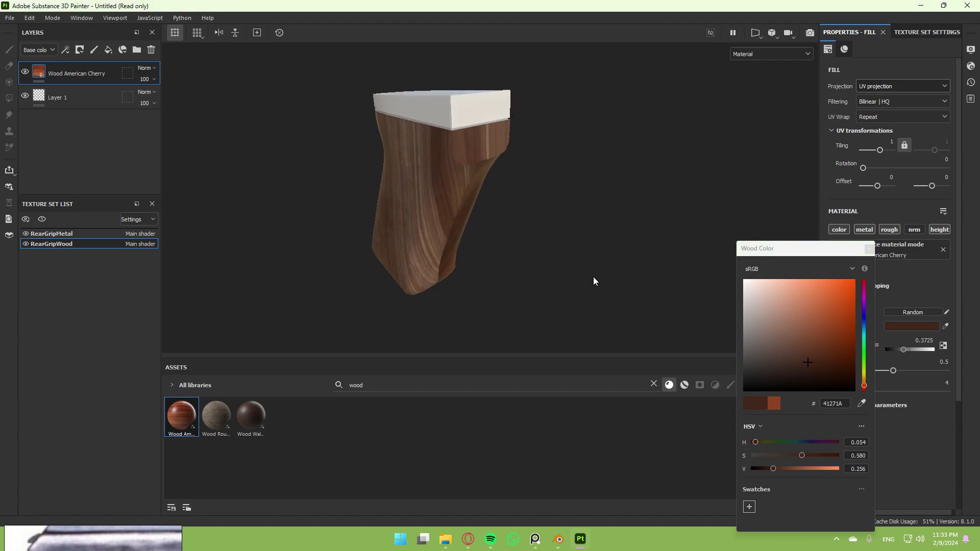
mouse_move(807, 361)
left_mouse_down()
mouse_move(800, 354)
mouse_move(800, 368)
mouse_move(819, 364)
left_mouse_up()
left_click_drag(679, 240, 560, 268, "alt")
left_click(869, 252)
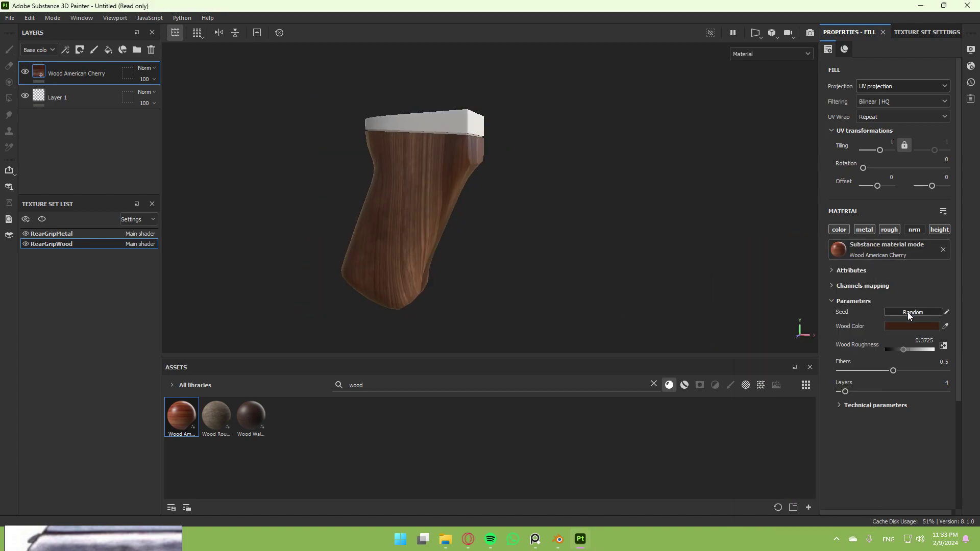
Step: Try a Fibers value of 1 and a Luminosity adjustment in the technical parameters on the wood material
left_click_drag(663, 266, 477, 142, "alt")
scroll(424, 295, "down", 4)
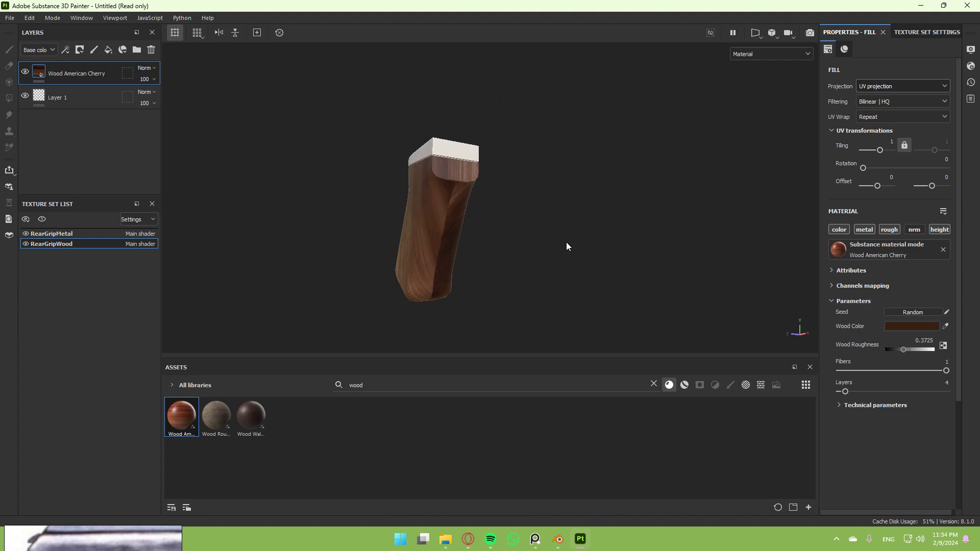
left_click_drag(567, 245, 593, 262, "alt")
scroll(594, 261, "up", 2)
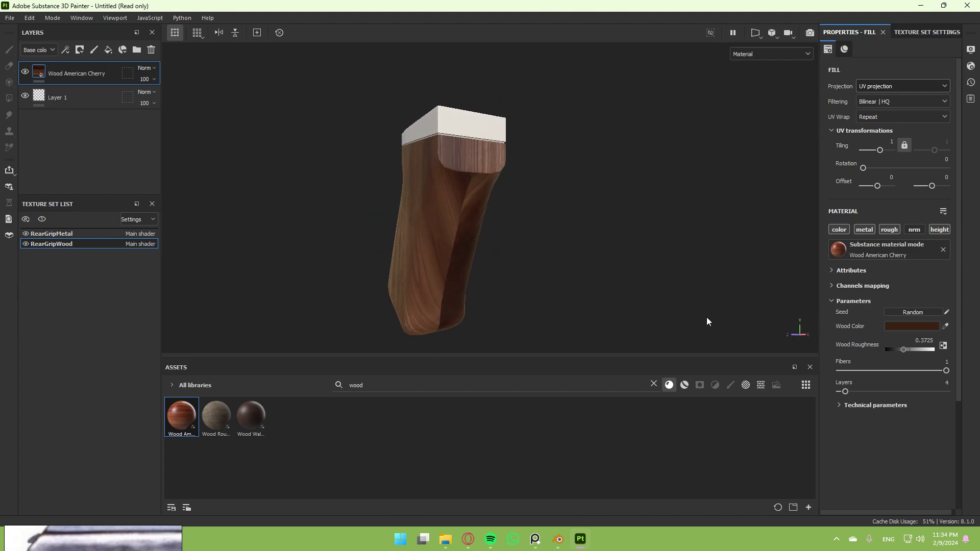
left_click(840, 404)
scroll(885, 416, "down", 1)
mouse_move(899, 363)
left_mouse_down()
mouse_move(918, 364)
mouse_move(889, 363)
mouse_move(897, 364)
left_mouse_up()
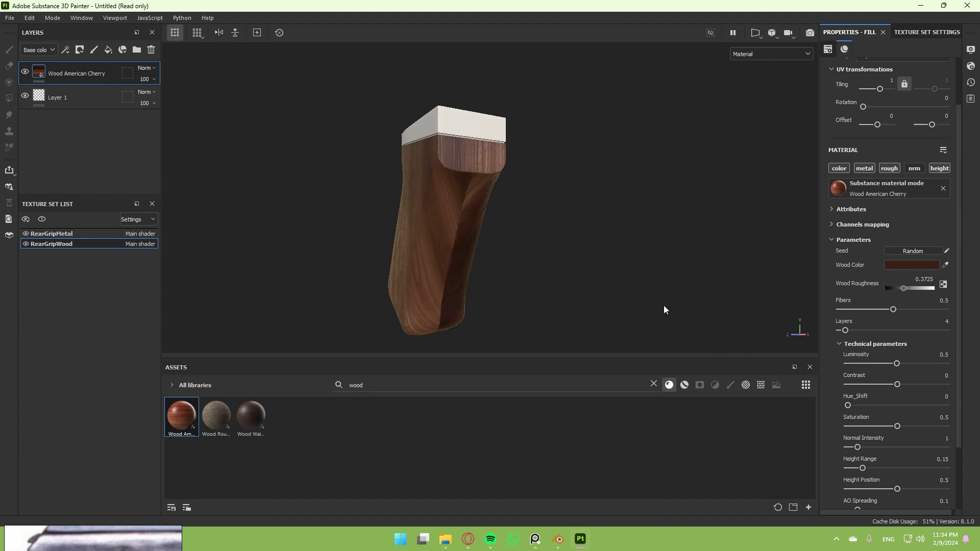
Step: Set the wood material's Fibers to 1 and check the grain on the grip from several angles and distances
left_click_drag(626, 219, 835, 287, "alt")
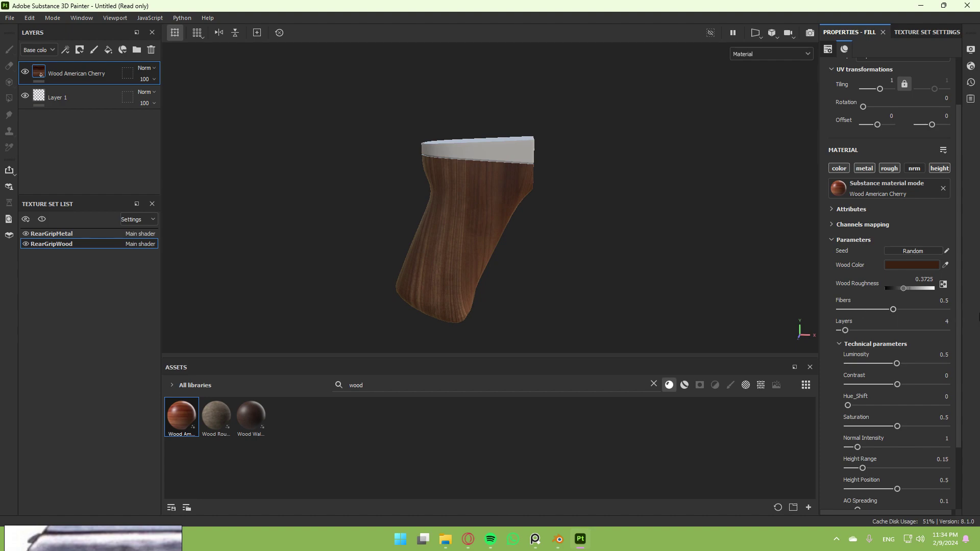
left_click_drag(765, 176, 554, 246, "alt")
scroll(553, 172, "down", 2)
scroll(553, 172, "up", 5)
scroll(623, 249, "down", 5)
scroll(535, 259, "up", 4)
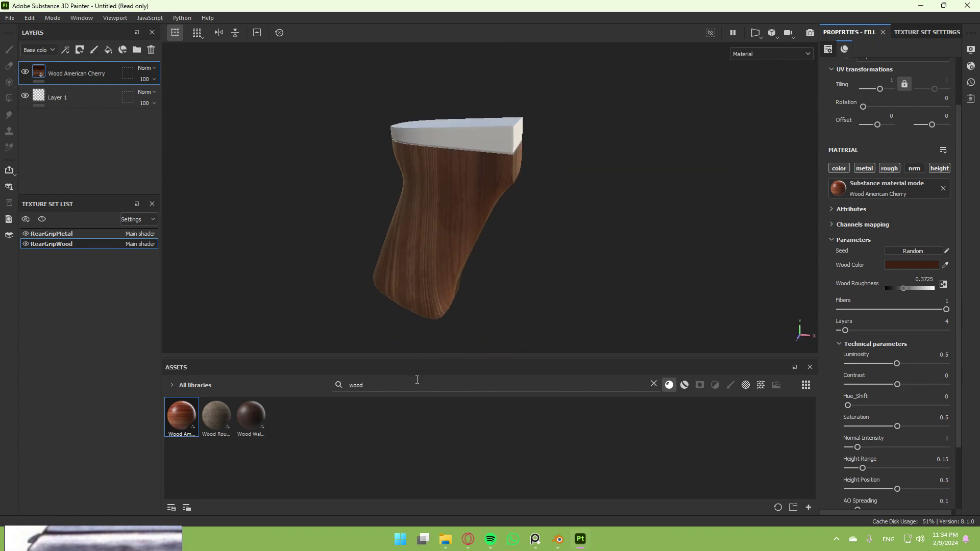
Step: Search the materials for iron and apply Iron Rough to the cap of the grip, in the RearGripMetal texture set
type("iron")
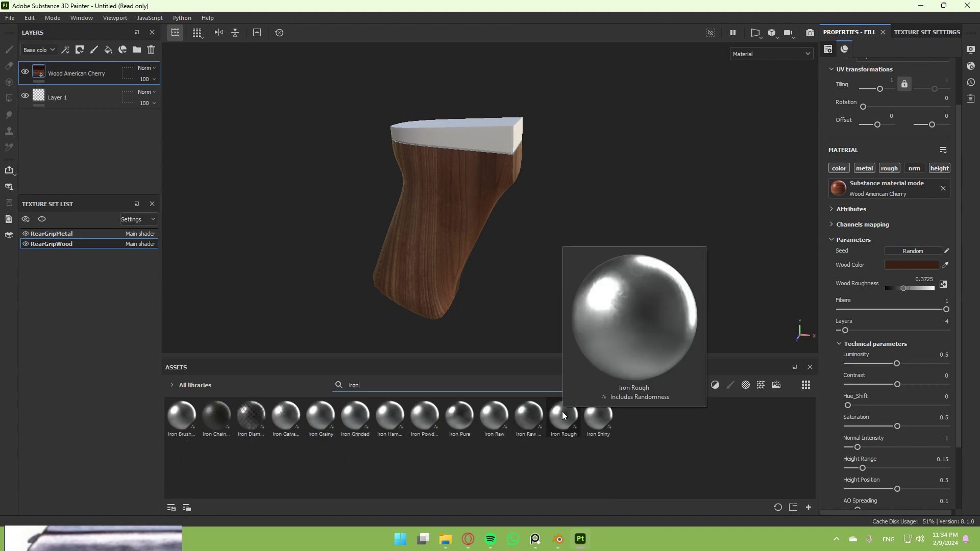
mouse_move(526, 418)
left_click_drag(566, 417, 482, 124)
scroll(592, 155, "up", 5)
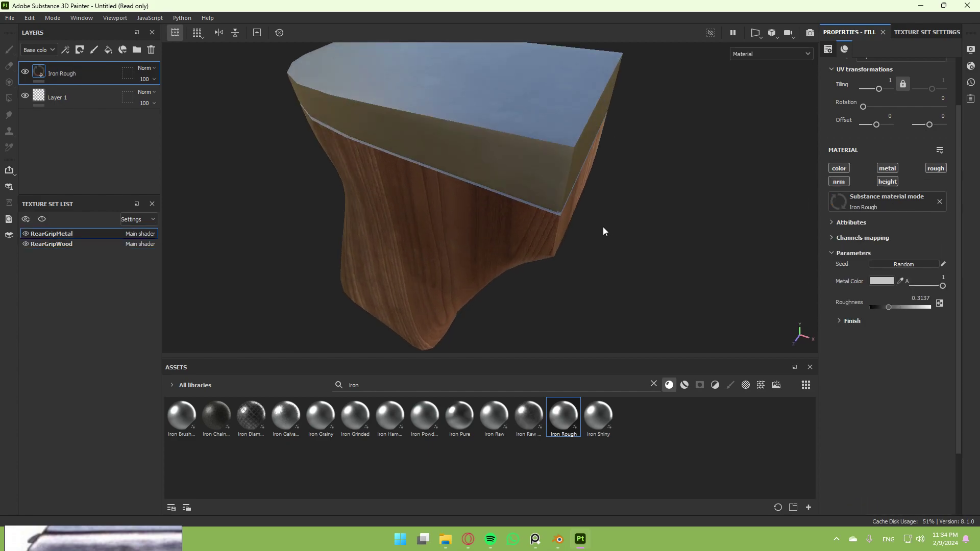
Step: Set the Metal Color of the Iron Rough layer to a dark neutral grey with an HSV value of 0.306
left_click(882, 281)
left_click_drag(751, 327, 740, 363)
scroll(499, 281, "down", 6)
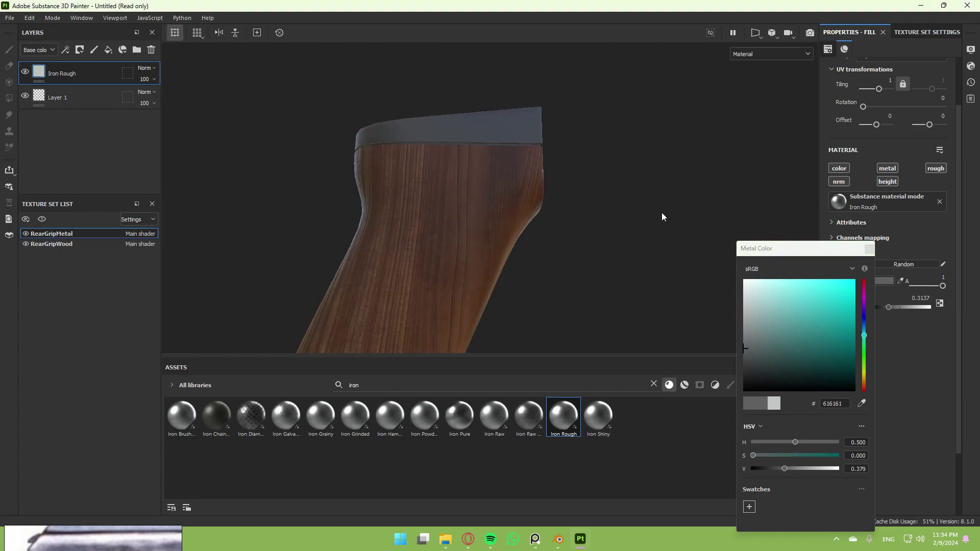
left_click(746, 360)
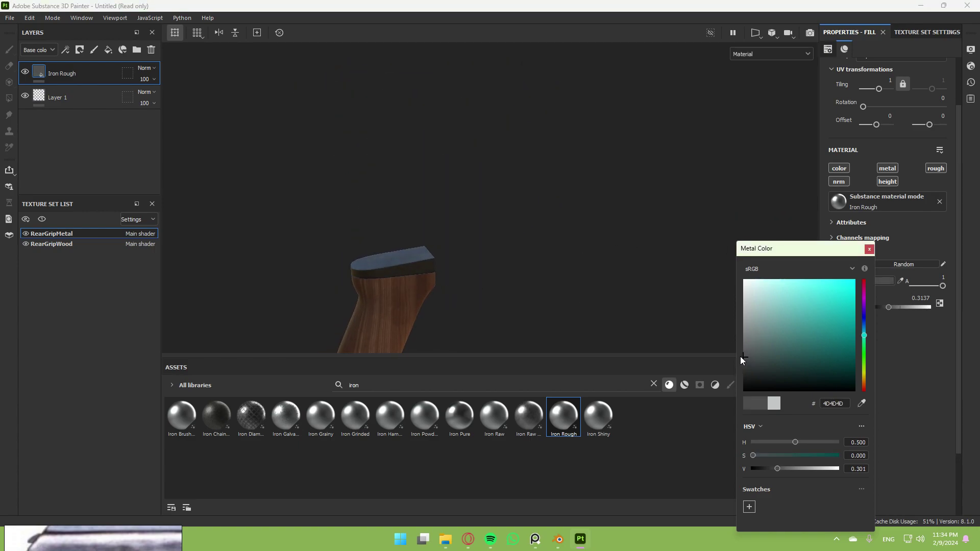
left_click_drag(740, 356, 741, 356)
mouse_move(595, 291)
left_mouse_down("alt")
mouse_move(449, 281)
mouse_move(482, 221)
mouse_move(580, 298)
left_mouse_up("alt")
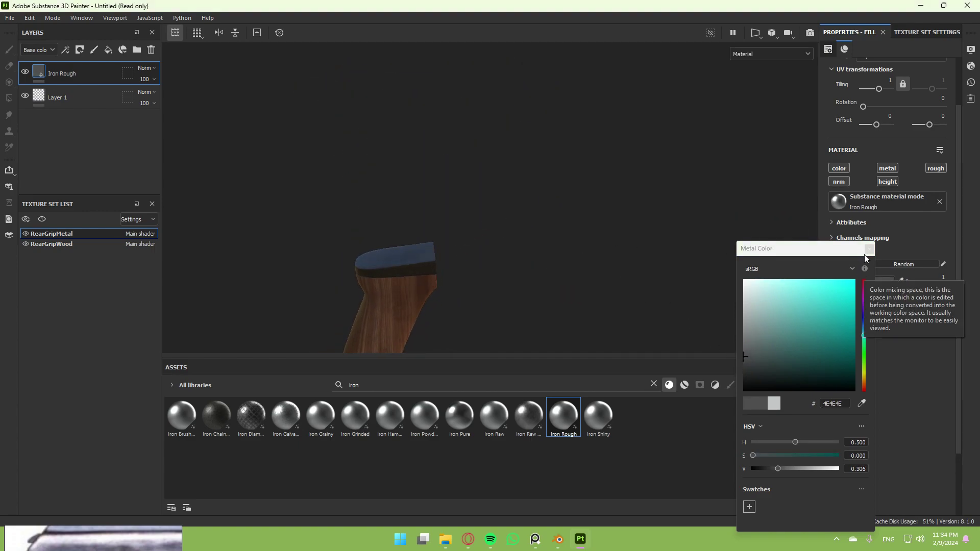
left_click(869, 250)
left_click_drag(541, 263, 455, 251, "alt")
scroll(510, 230, "up", 3)
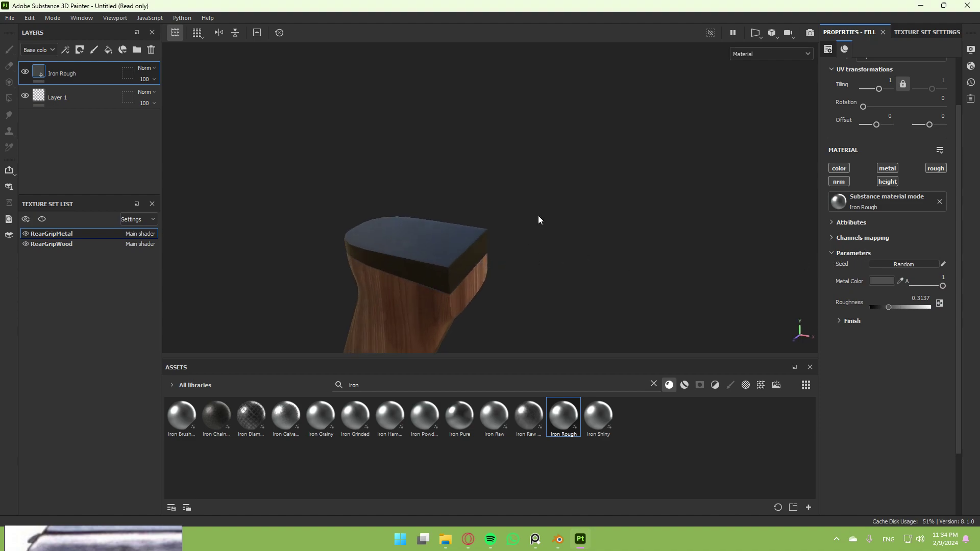
scroll(540, 218, "up", 3)
left_click_drag(556, 231, 547, 254, "alt")
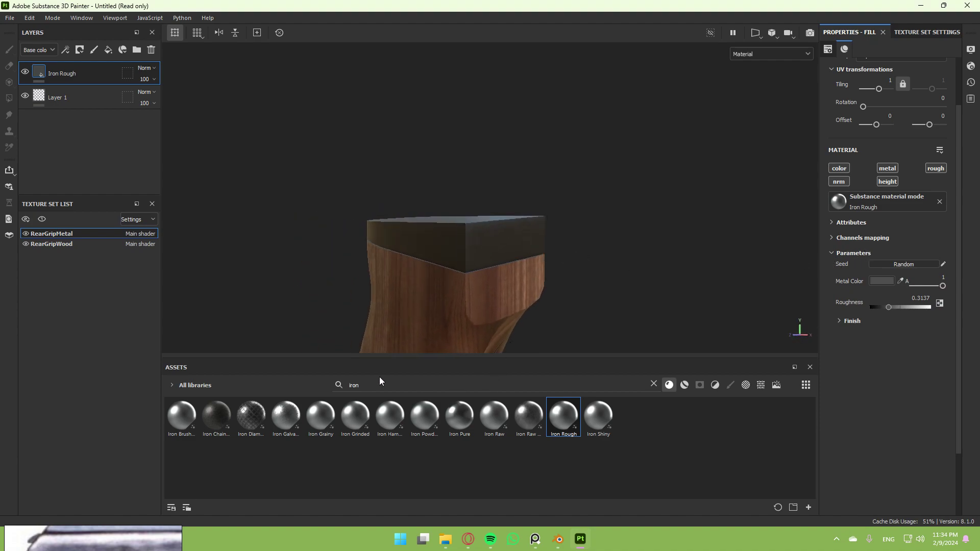
Step: Search the materials for rust, add Rust Fine as a layer above Iron Rough and give it a black mask
key("ctrl+a")
type("rust")
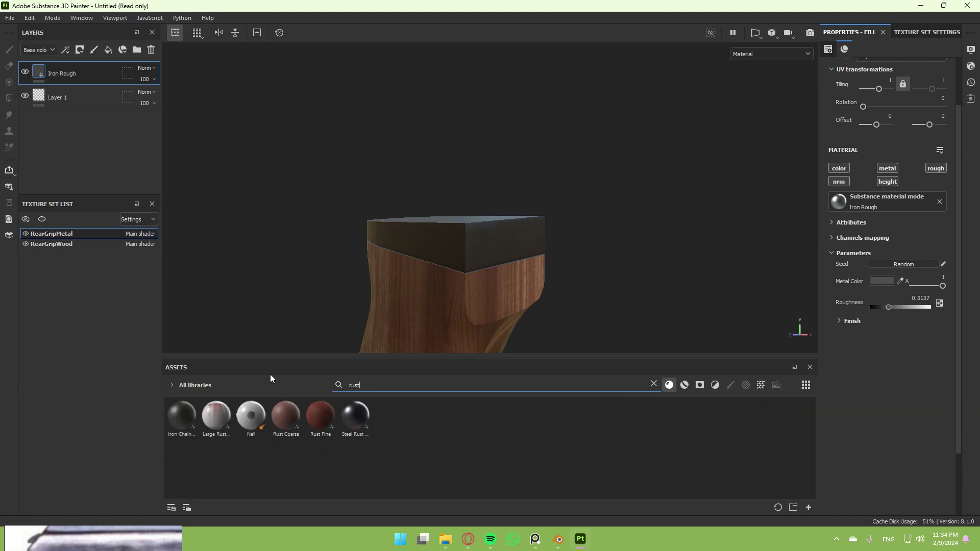
mouse_move(318, 421)
left_click_drag(318, 420, 95, 65)
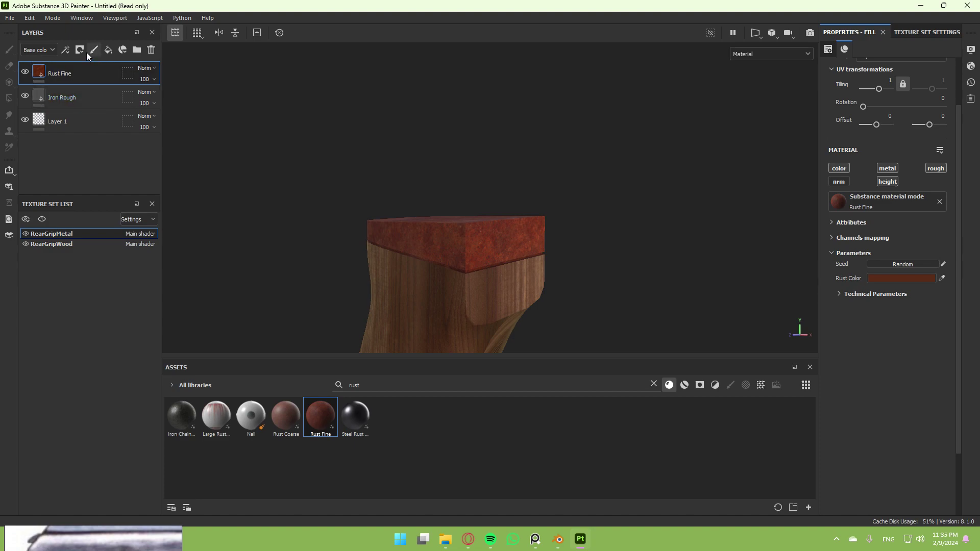
left_click(80, 51)
left_click(97, 74)
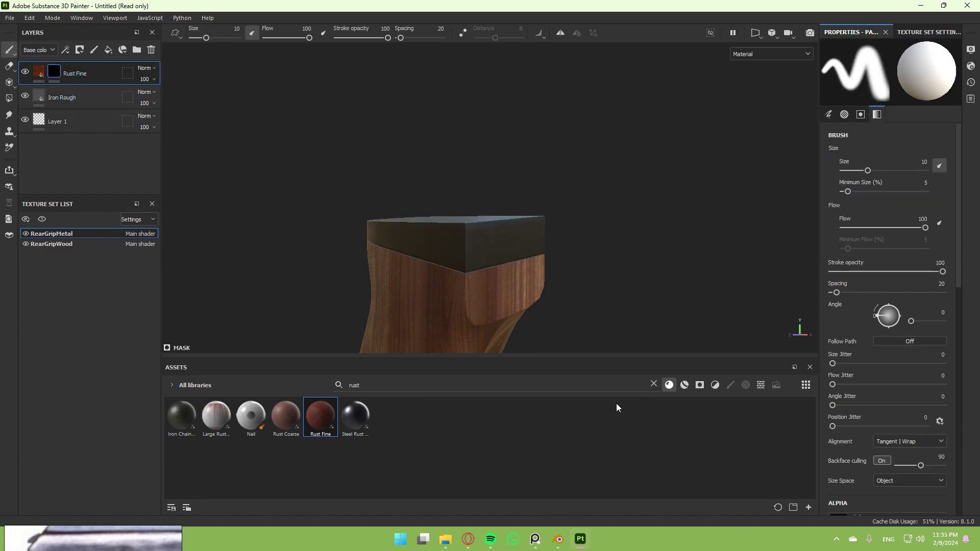
Step: Clear the search among the smart masks and apply Edges Dusty to the black mask of the Rust Fine layer
left_click(700, 385)
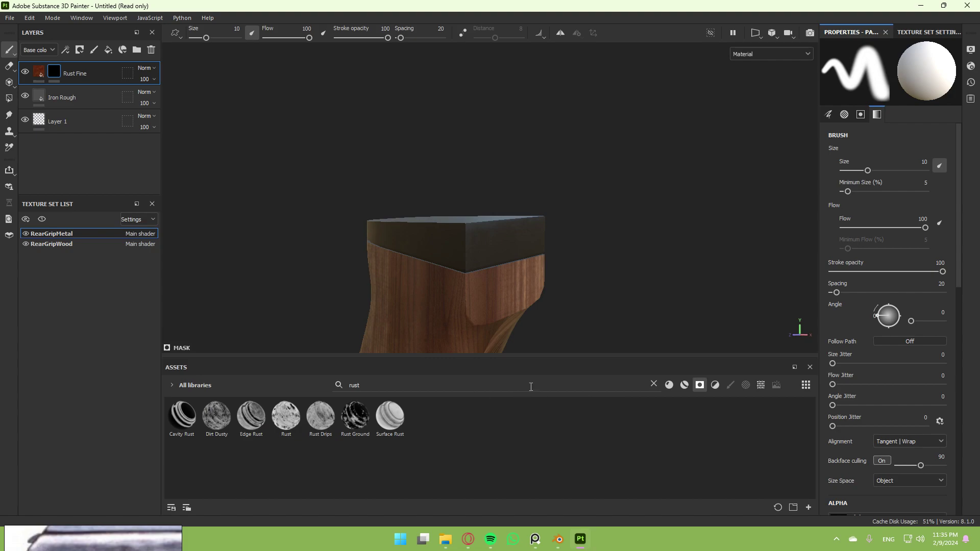
key("BackSpace")
key("BackSpace")
key("BackSpace")
key("BackSpace")
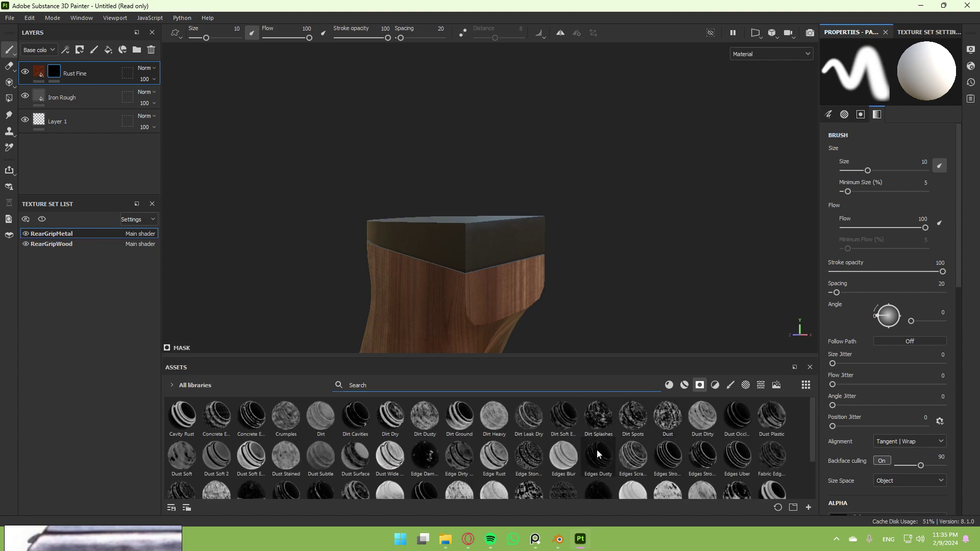
mouse_move(599, 455)
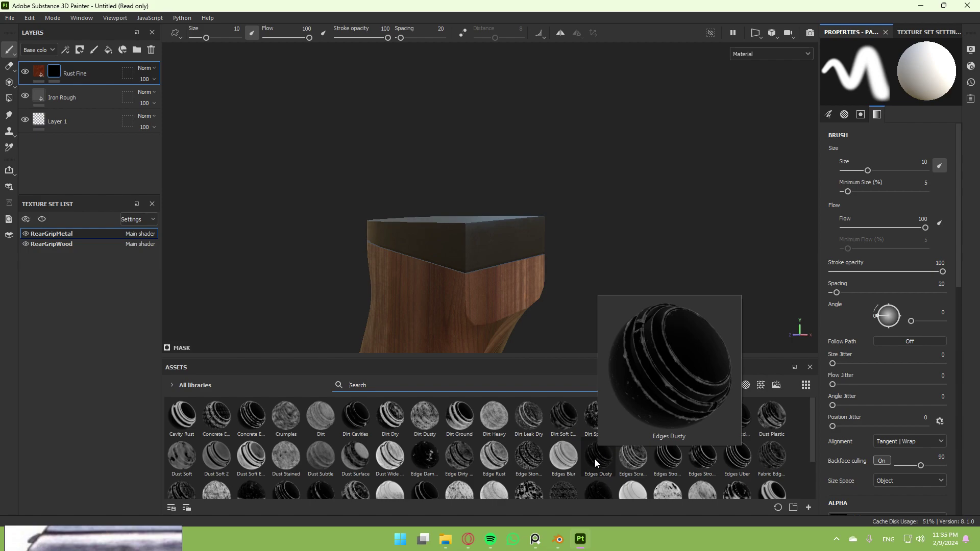
left_click_drag(593, 459, 62, 73)
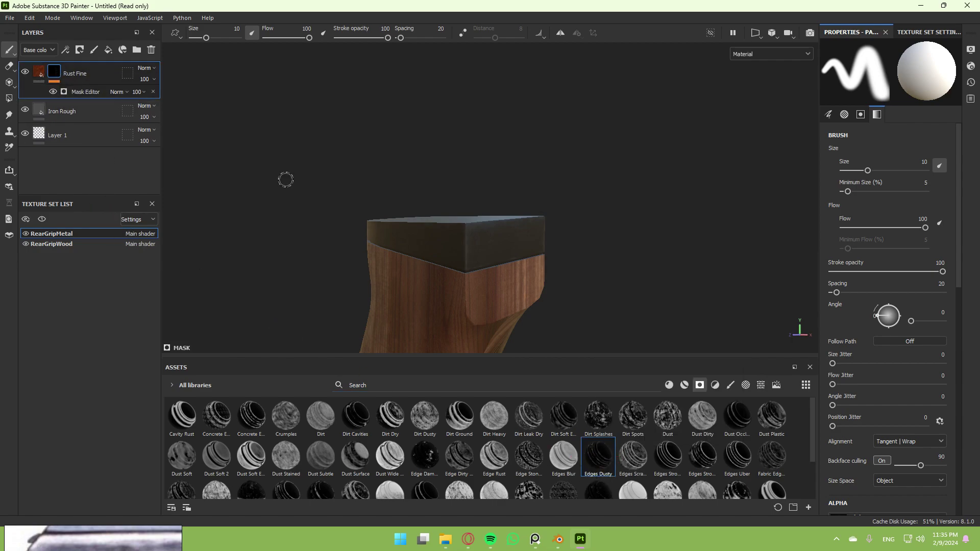
Step: Set the Rust Color of the Rust Fine layer to neutral grey 787878 and inspect the cap's edge wear
scroll(416, 221, "up", 5)
left_click_drag(415, 221, 484, 239, "alt")
left_click_drag(612, 212, 534, 198, "alt")
left_click(40, 73)
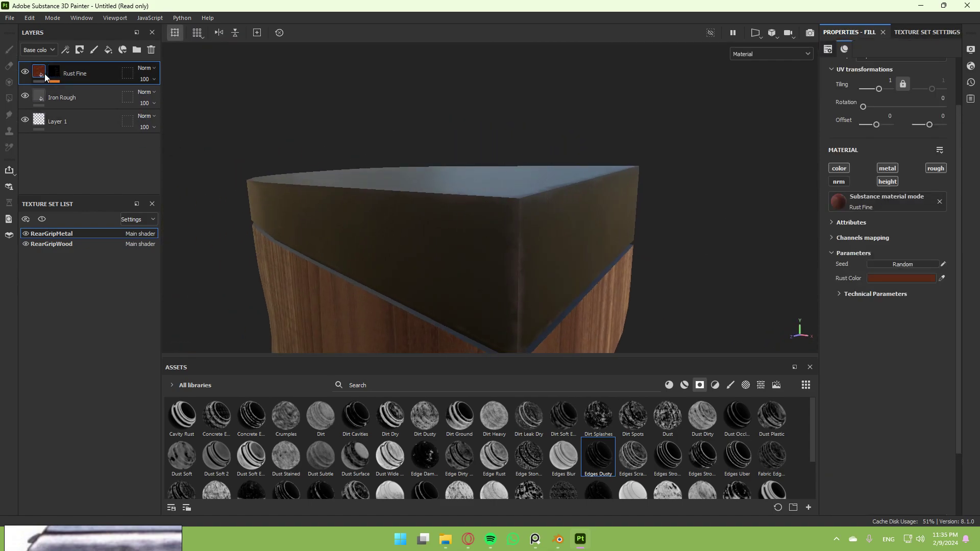
left_click(908, 280)
left_click_drag(781, 329, 724, 344)
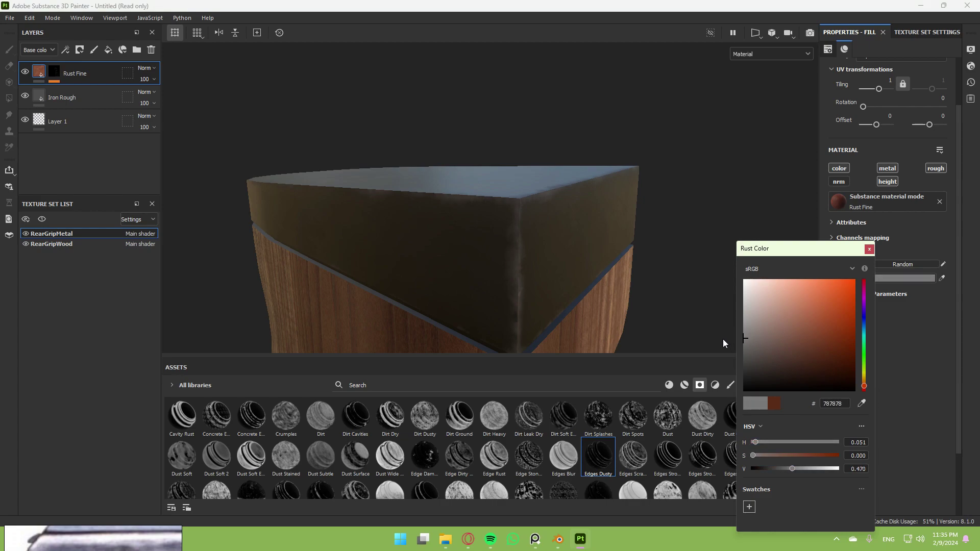
left_click(870, 249)
left_click_drag(618, 240, 483, 258, "alt")
Step: In the Rust Fine layer's Mask Editor, set Global Balance to 0.63, Global Contrast to 0.19 and Texture to 0.16
left_click(54, 72)
mouse_move(924, 162)
left_mouse_down()
mouse_move(932, 164)
mouse_move(919, 171)
left_mouse_up()
mouse_move(704, 199)
left_mouse_down("alt")
mouse_move(729, 207)
mouse_move(729, 252)
mouse_move(591, 258)
mouse_move(508, 243)
mouse_move(714, 203)
left_mouse_up("alt")
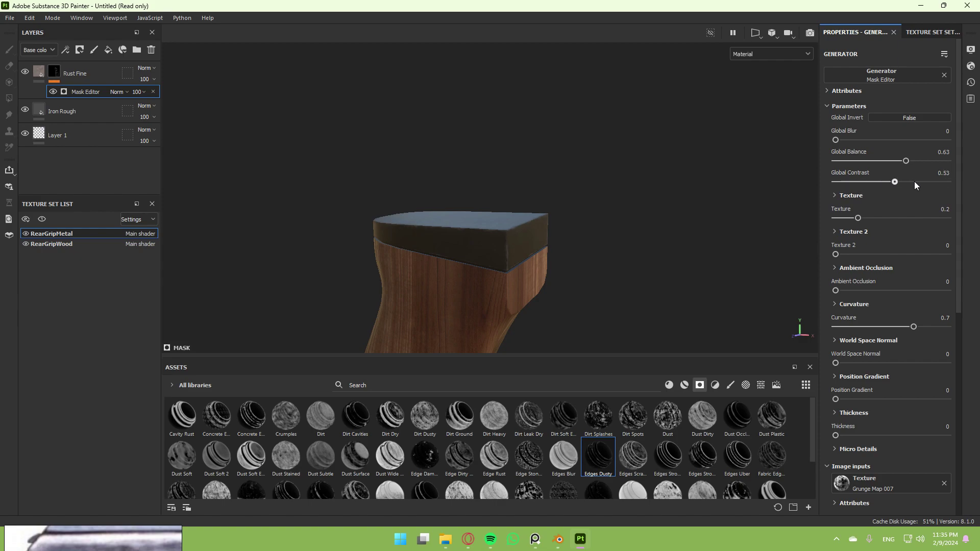
left_click_drag(916, 185, 789, 184)
mouse_move(863, 185)
left_mouse_down()
mouse_move(851, 194)
mouse_move(854, 220)
left_mouse_up()
left_click_drag(781, 179, 763, 214, "alt")
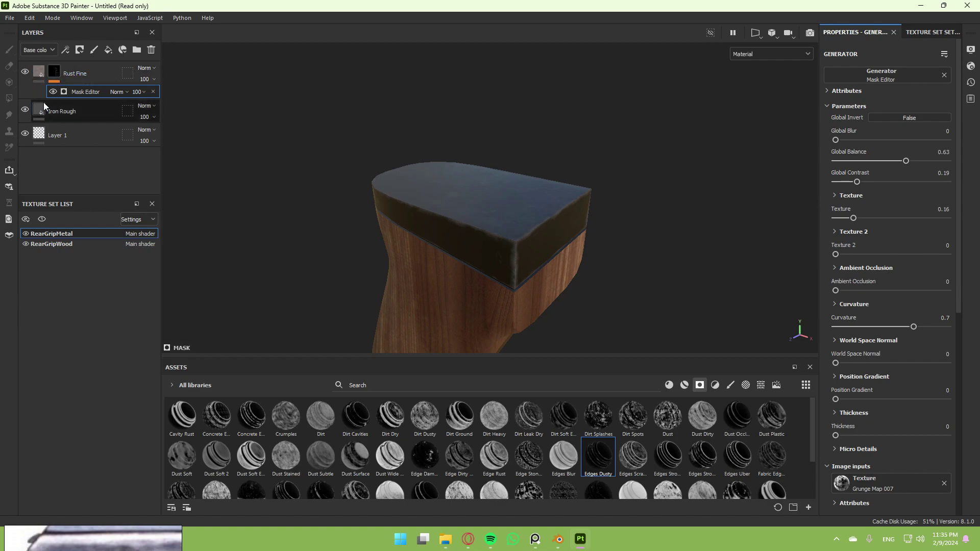
Step: Fine-tune the Roughness of the Iron Rough layer and check the whole grip from different angles
left_click(65, 112)
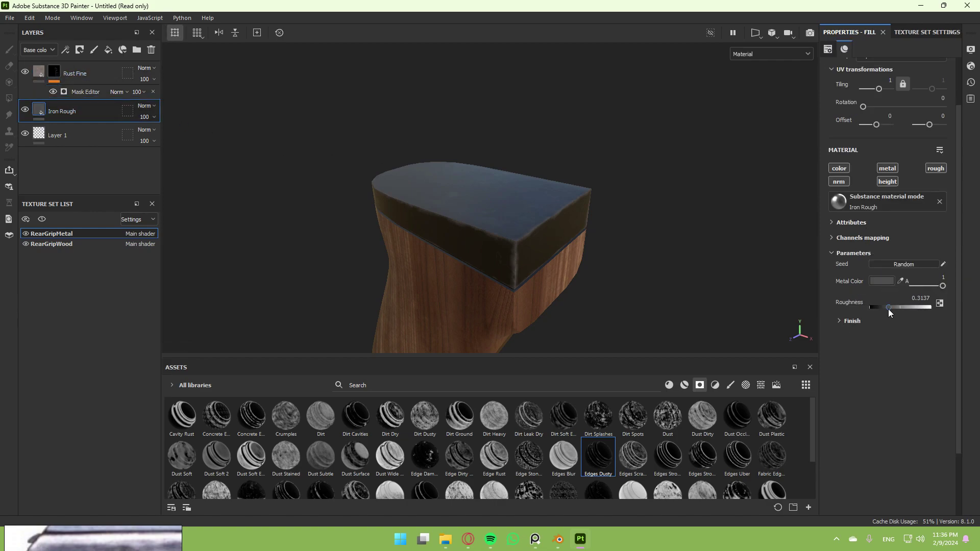
mouse_move(889, 309)
left_mouse_down()
mouse_move(878, 308)
mouse_move(890, 308)
left_mouse_up()
left_click_drag(546, 276, 425, 241, "alt")
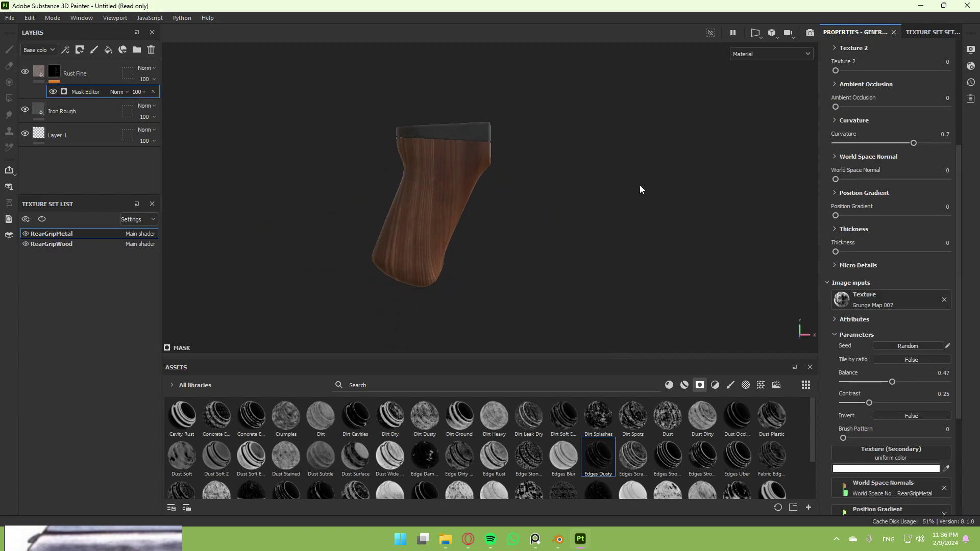
left_click_drag(501, 194, 575, 230, "alt")
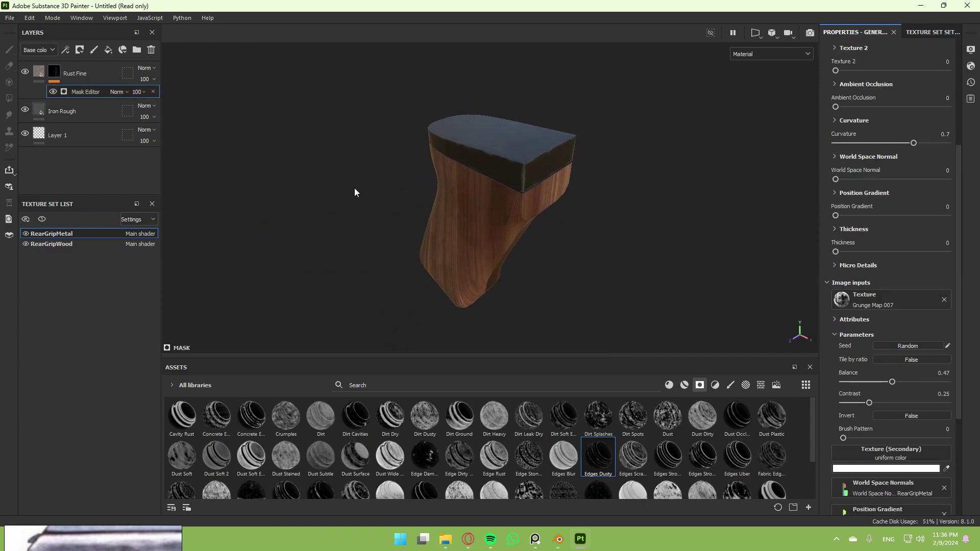
Step: Export the RearGripMetal and RearGripWood textures to the Desktop/AK47/Textures/RearGrip folder
left_click(10, 19)
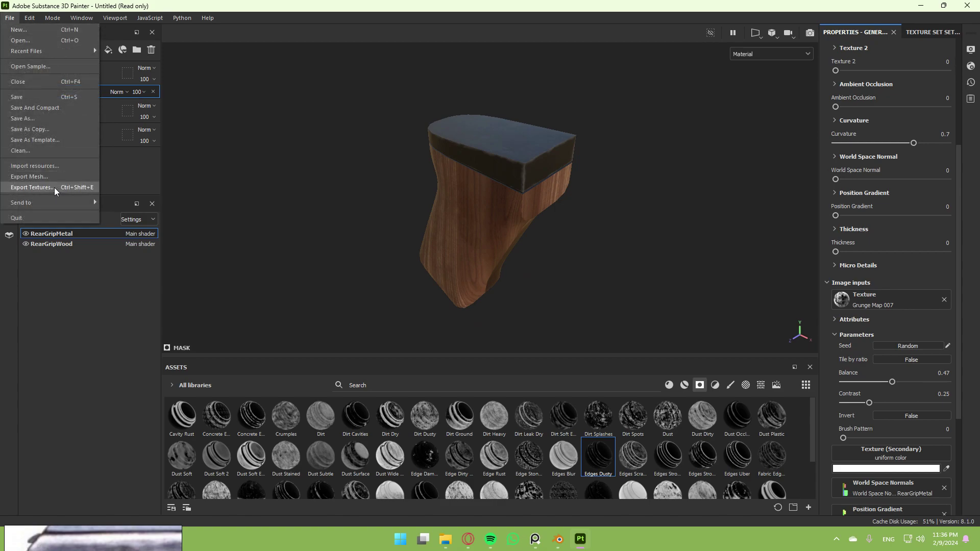
left_click(31, 187)
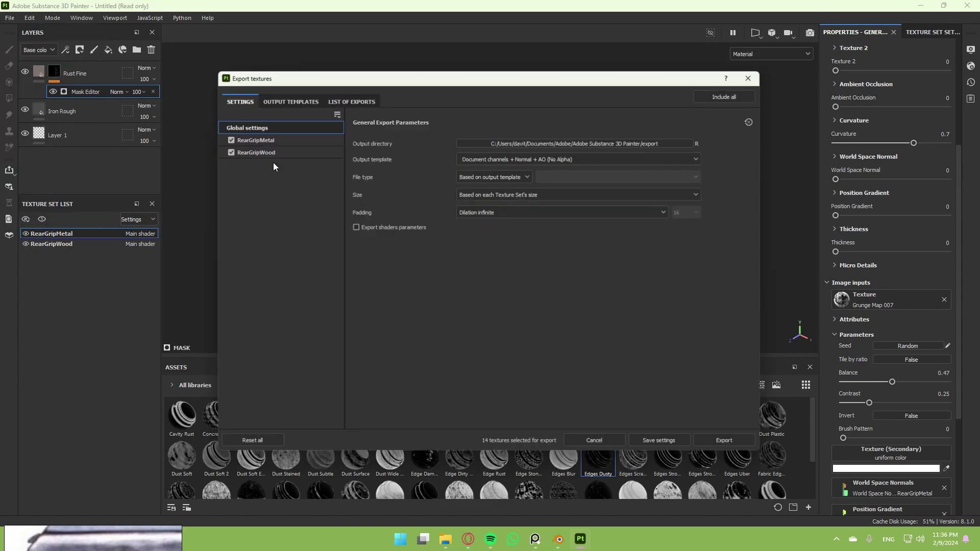
left_click(554, 140)
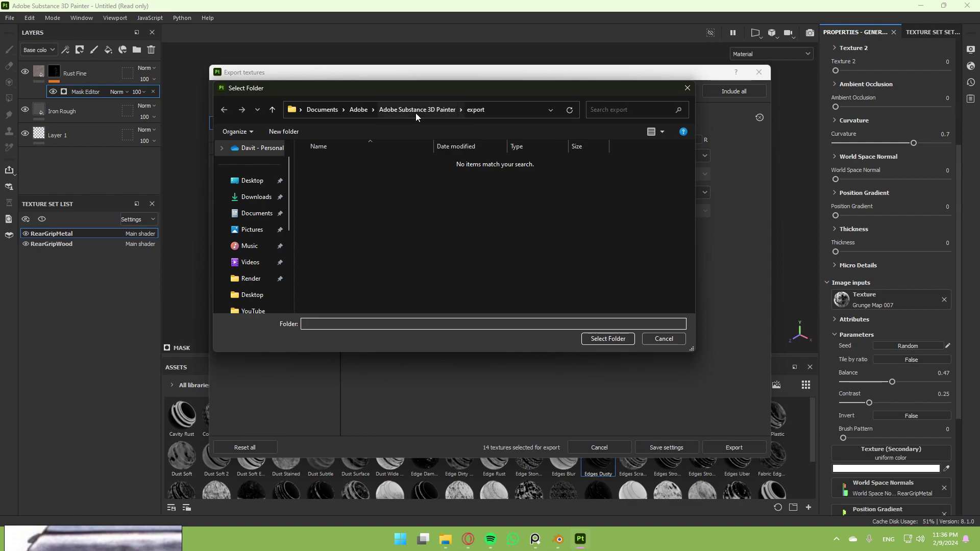
scroll(241, 186, "up", 1)
scroll(255, 189, "down", 1)
scroll(255, 179, "up", 1)
left_click(256, 179)
double_click(345, 174)
double_click(352, 163)
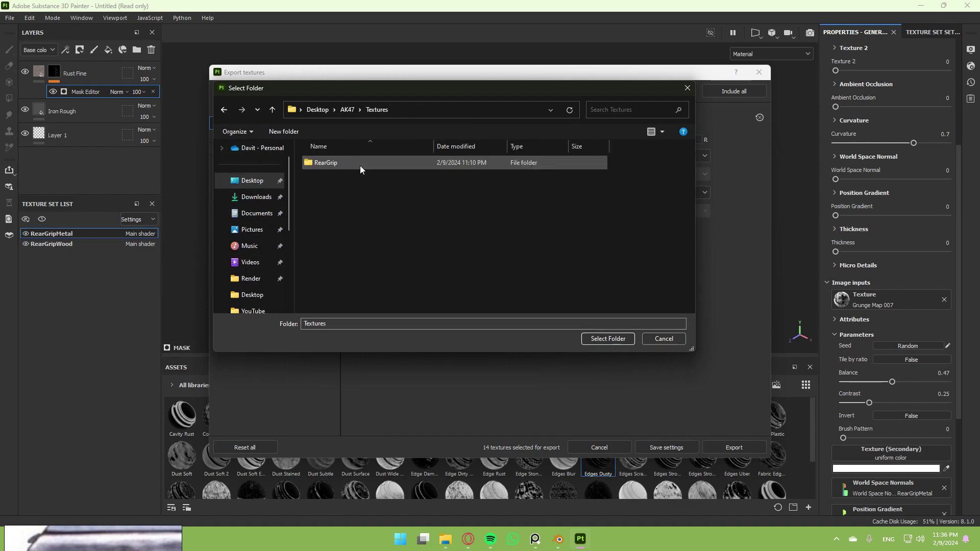
double_click(360, 166)
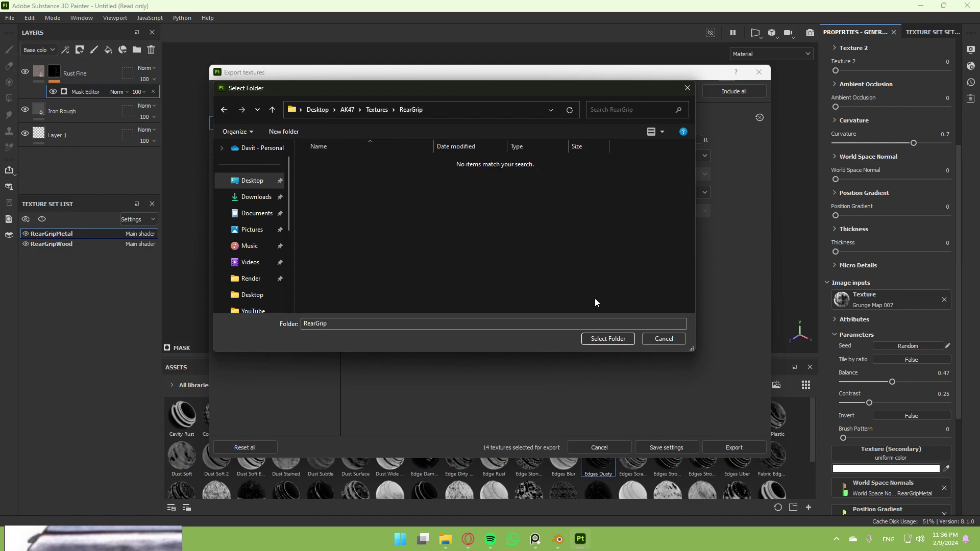
left_click(608, 339)
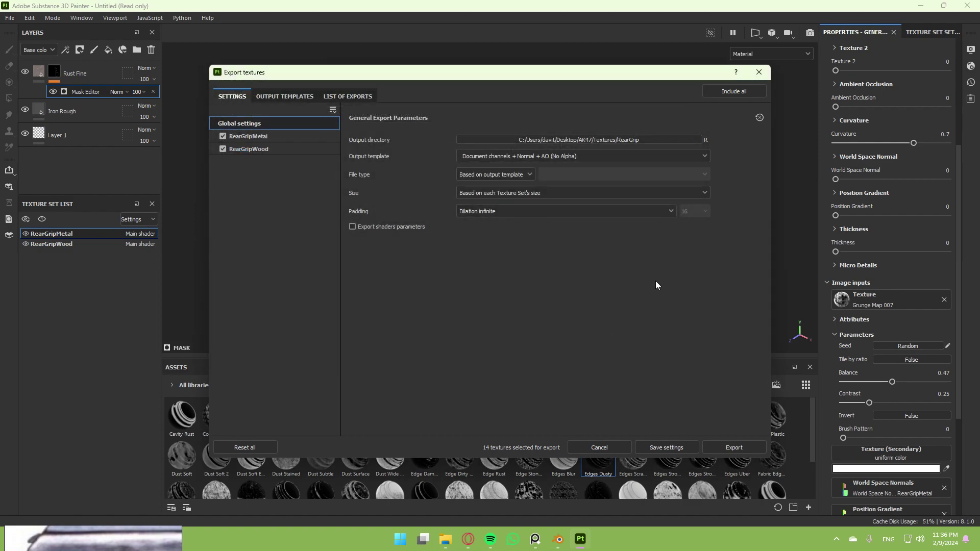
left_click(731, 450)
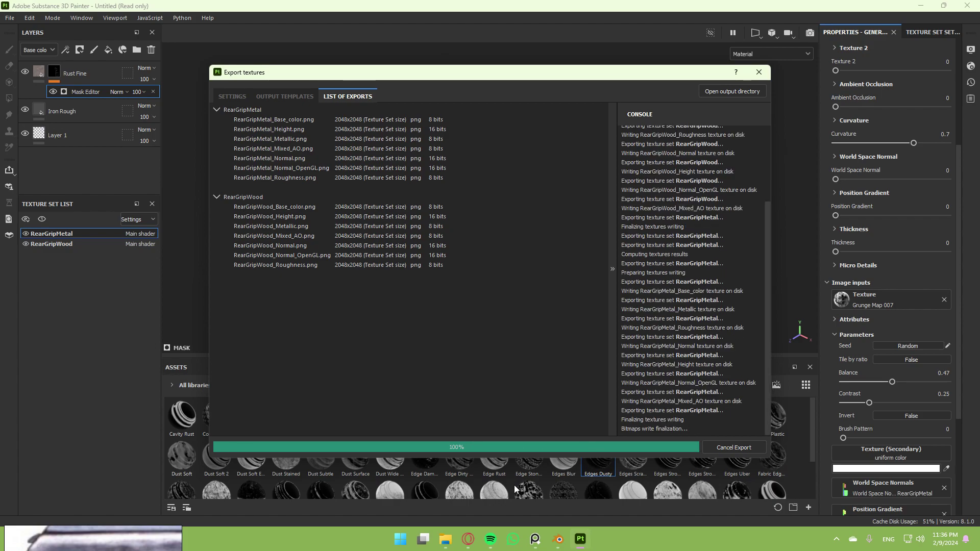
Step: Open the RearGrip textures folder in File Explorer, check the exported metal and wood maps, and close it
left_click(446, 539)
double_click(245, 135)
double_click(281, 136)
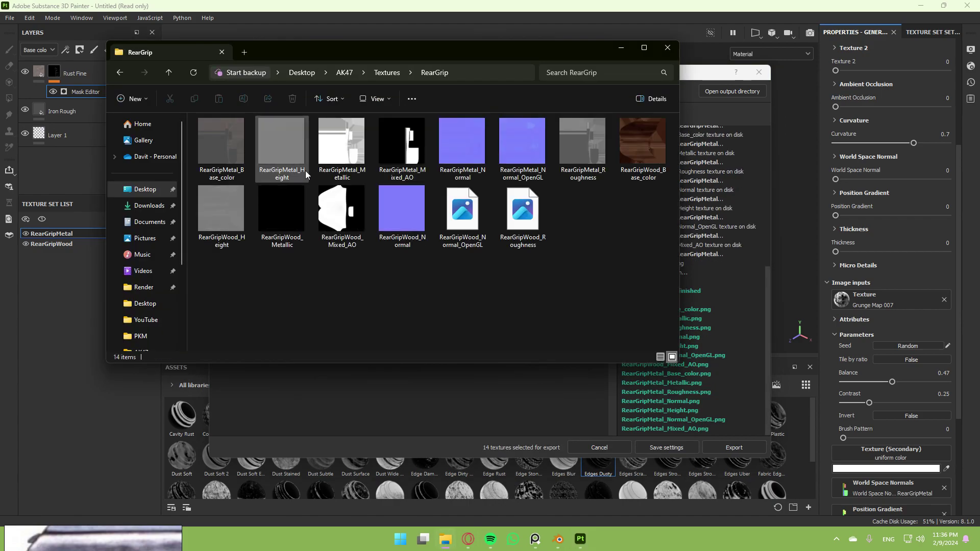
left_click_drag(601, 260, 609, 240)
left_click_drag(612, 252, 562, 268)
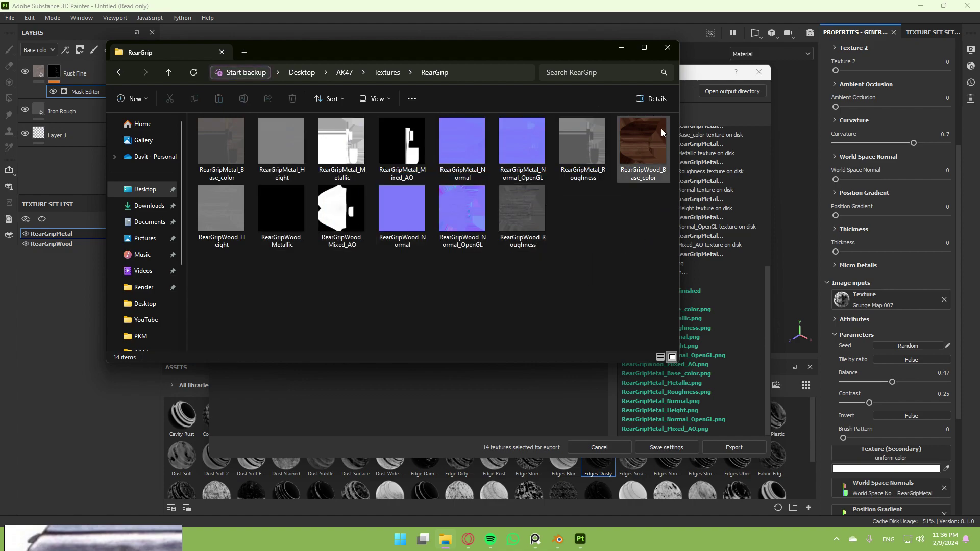
left_click(672, 52)
Step: Switch to Blender and show the grip in Material Preview in the Shading workspace
key("alt+Tab")
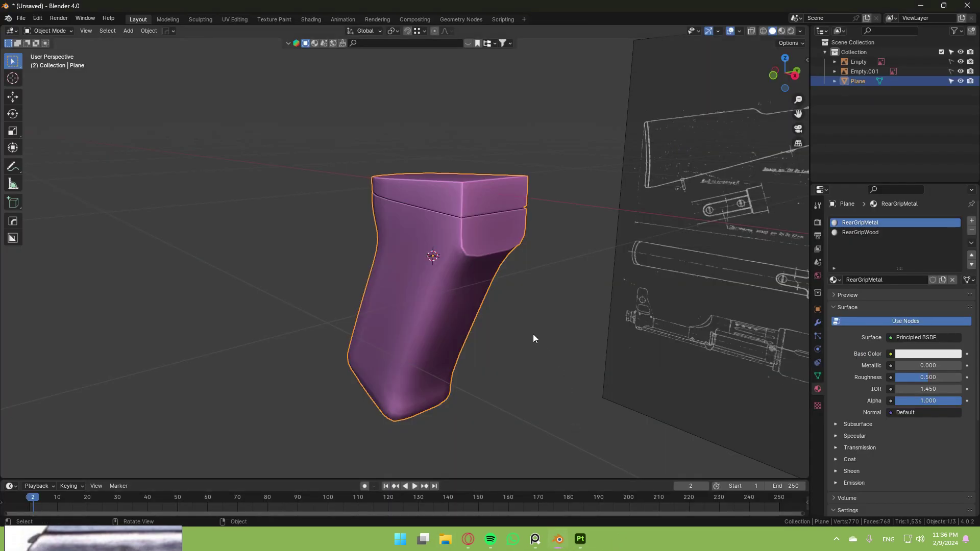
middle_click_drag(554, 327, 479, 308)
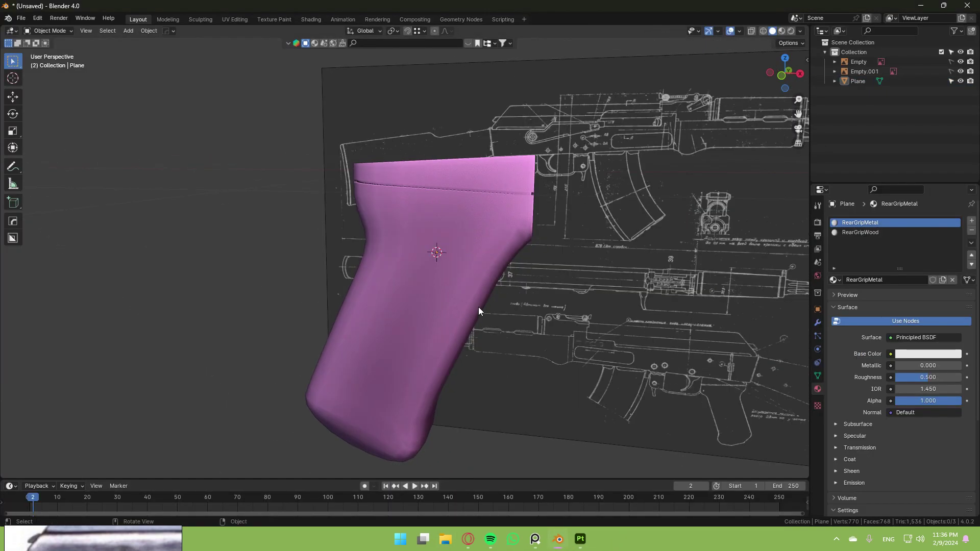
left_click(311, 19)
left_click(782, 30)
key("alt+a")
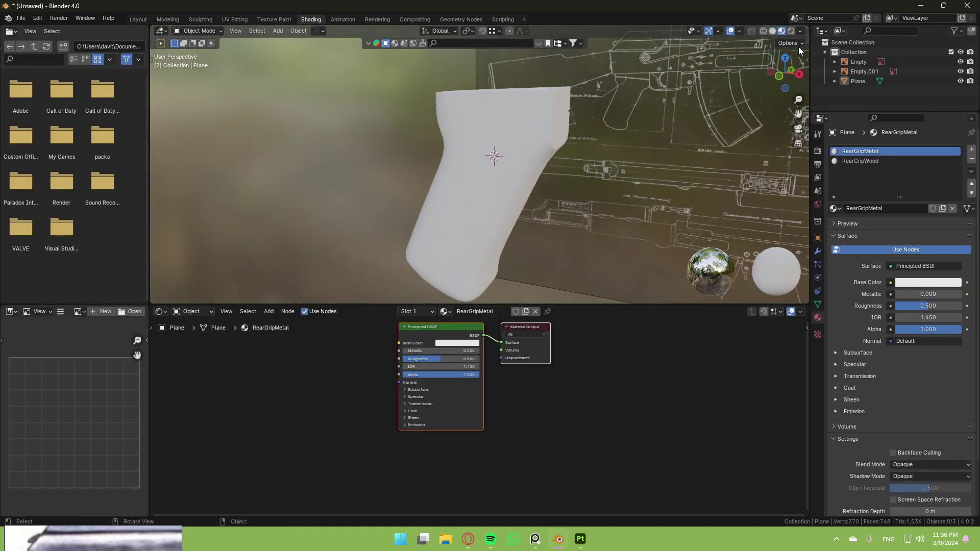
Step: Compare the viewport lighting HDRIs and use the warm brown one for the material preview
left_click(801, 31)
left_click(792, 108)
left_click(651, 142)
left_click(794, 102)
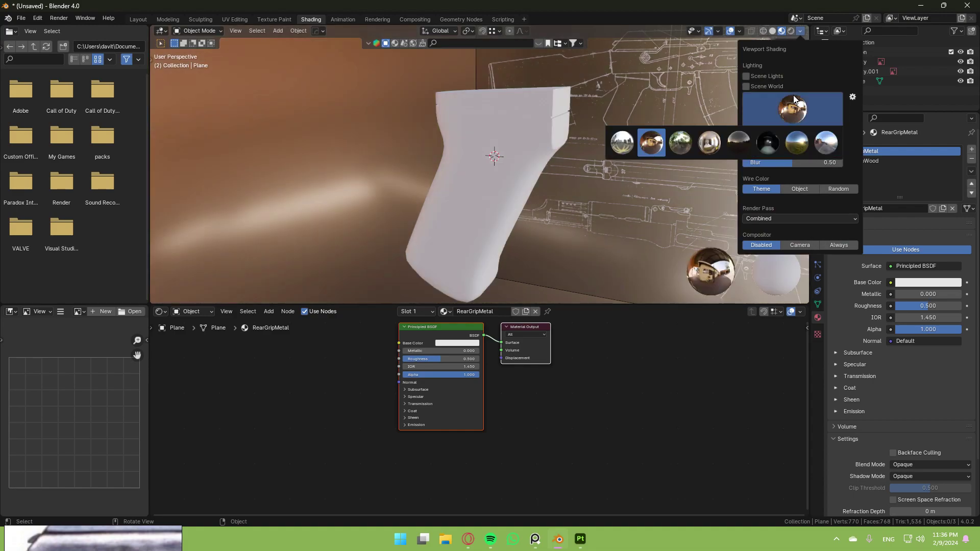
left_click(715, 144)
left_click(785, 103)
left_click(651, 143)
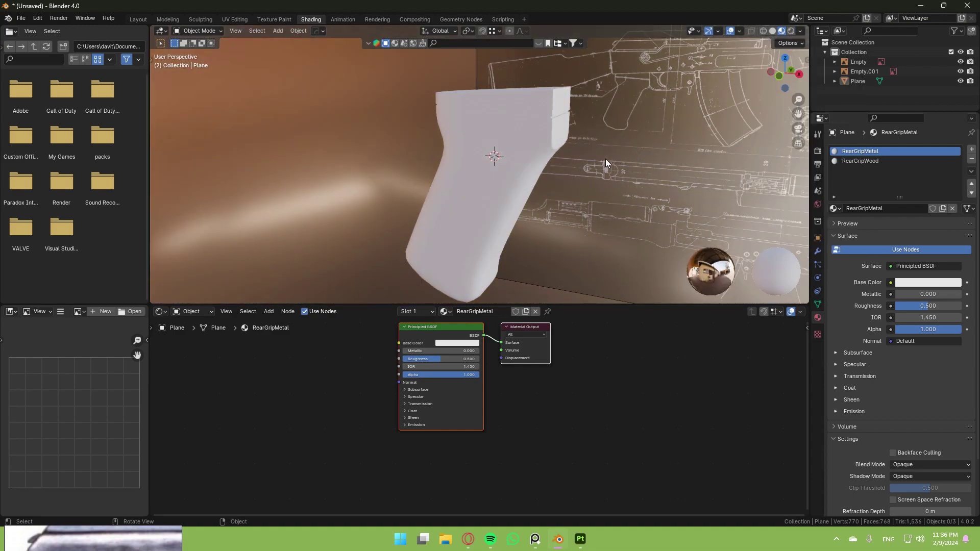
Step: Select the grip, make RearGripWood its active material and select that material's Principled BSDF node
middle_click_drag(606, 160, 526, 160)
middle_click_drag(527, 163, 492, 165)
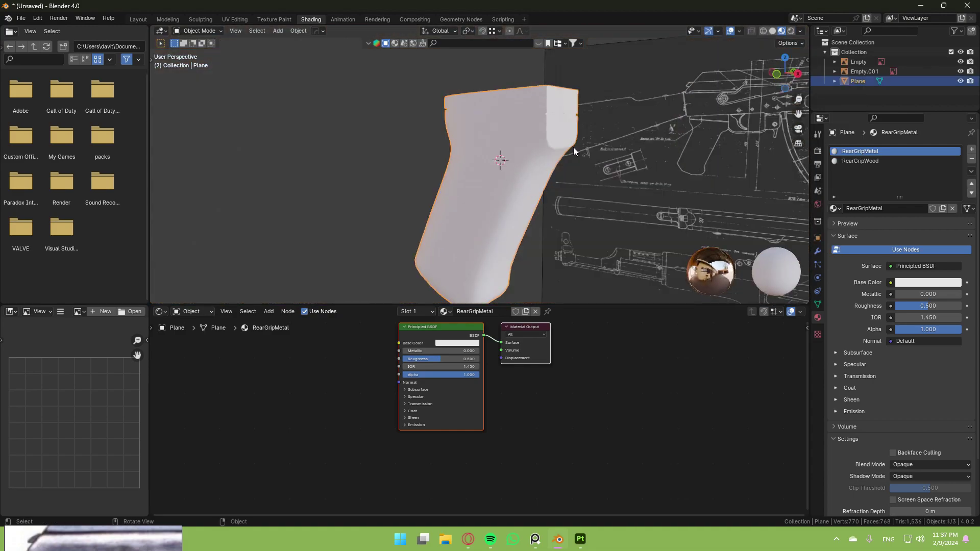
middle_click_drag(573, 151, 587, 152)
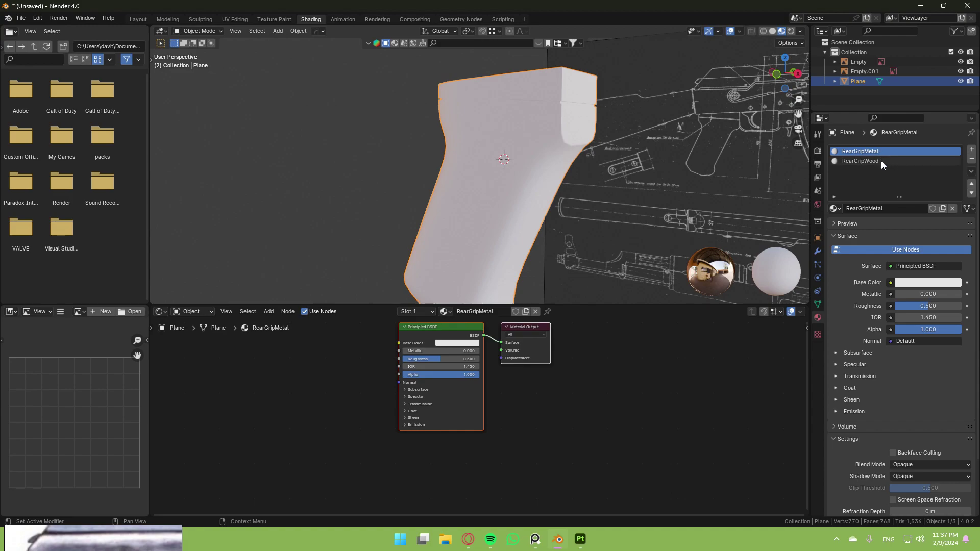
left_click(868, 161)
left_click(437, 342)
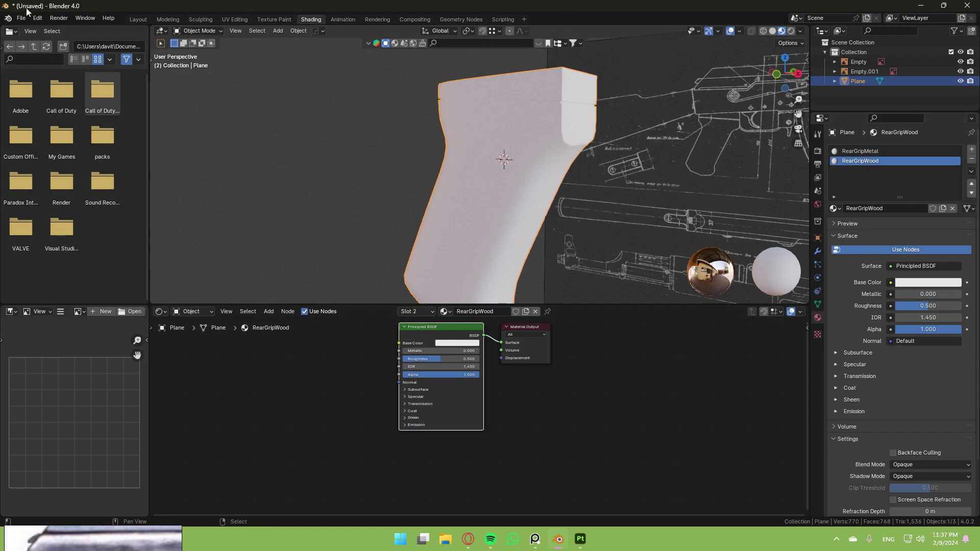
Step: Search the add-ons in the preferences for "node" and check whether Node Wrangler is enabled
left_click(38, 18)
left_click(62, 141)
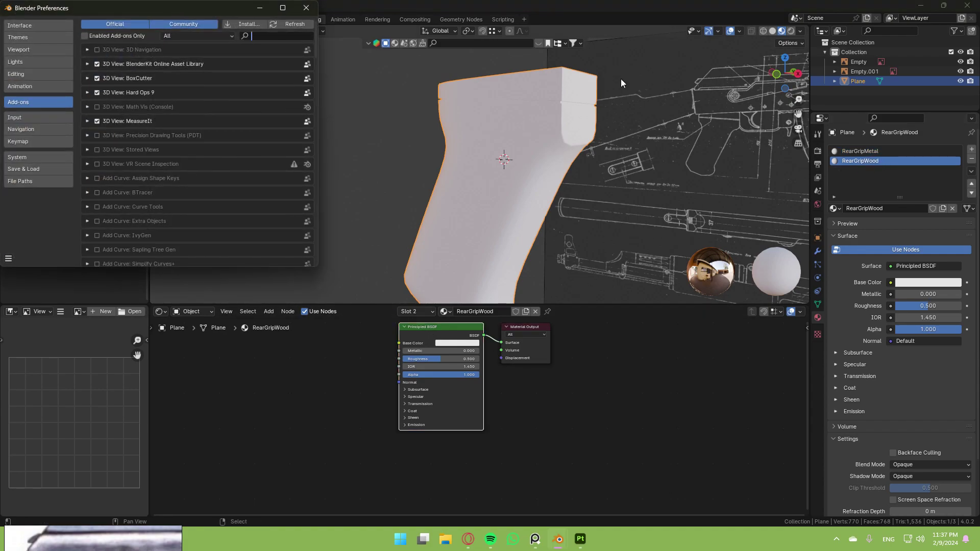
type("node")
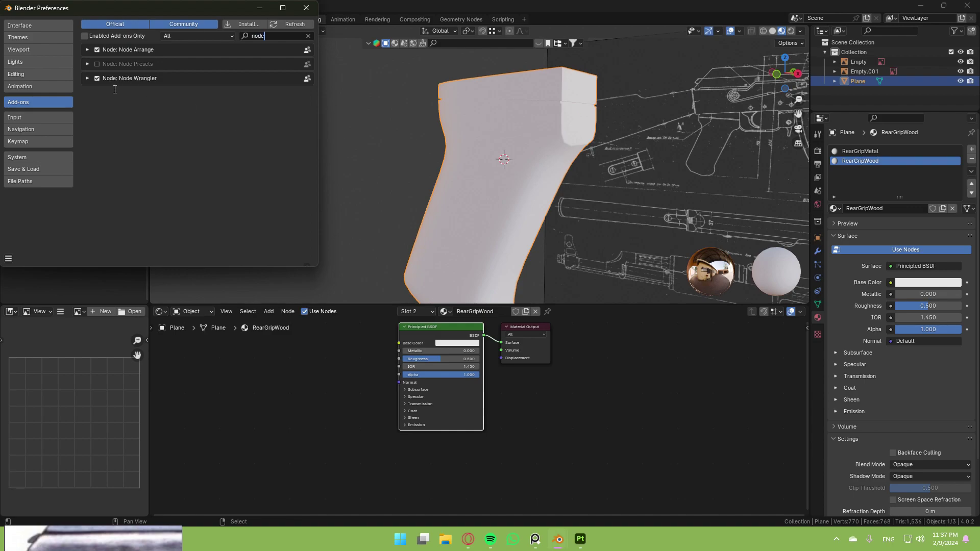
left_click(307, 7)
Step: Run Node Wrangler's Principled Texture Setup on RearGripWood with the RearGripWood maps, Base_color through Roughness, from Desktop\AK47\Textures\RearGrip
scroll(441, 332, "up", 2)
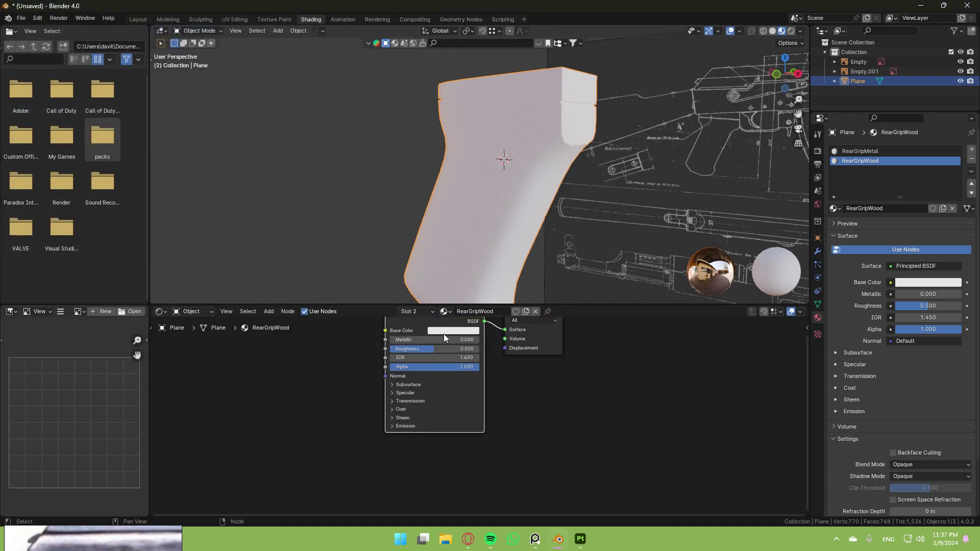
middle_click_drag(443, 333, 486, 393)
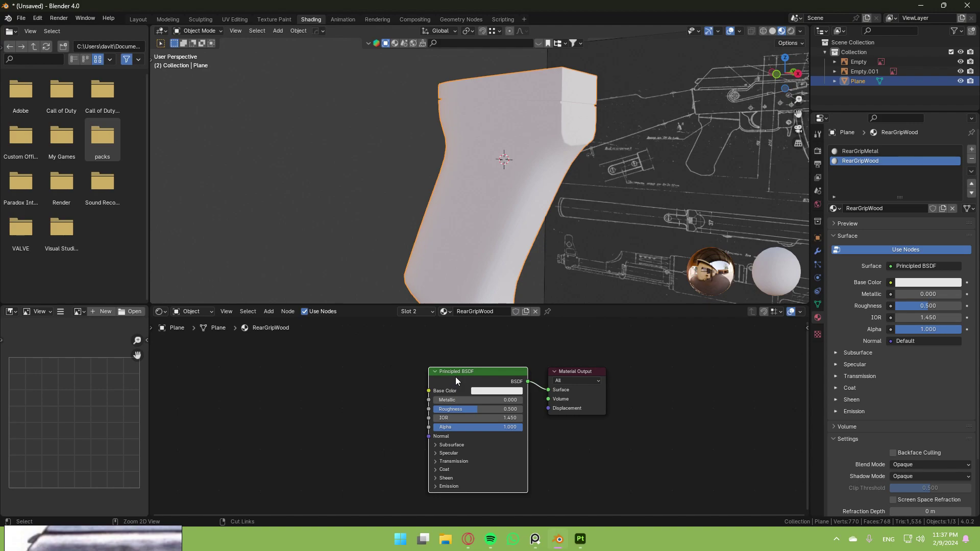
key("ctrl+shift+t")
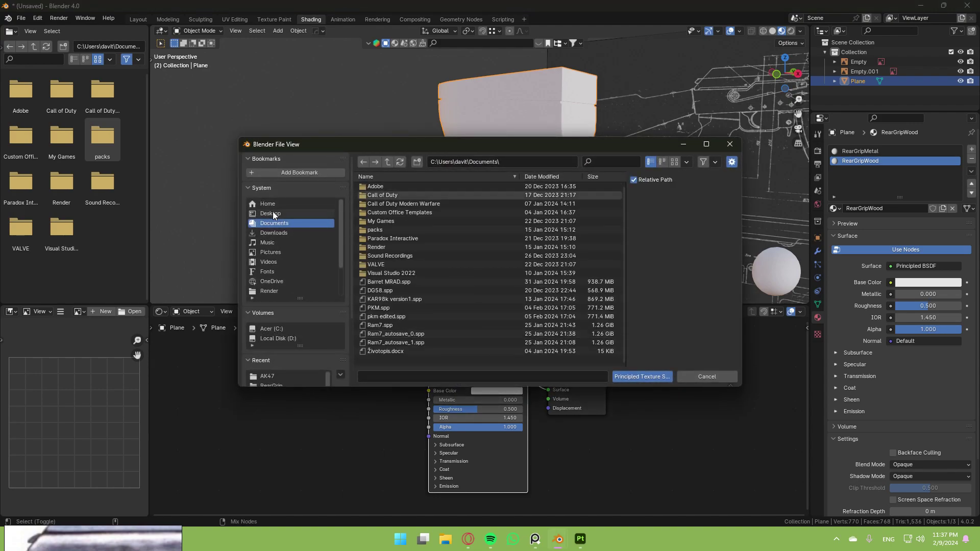
left_click(273, 212)
double_click(403, 196)
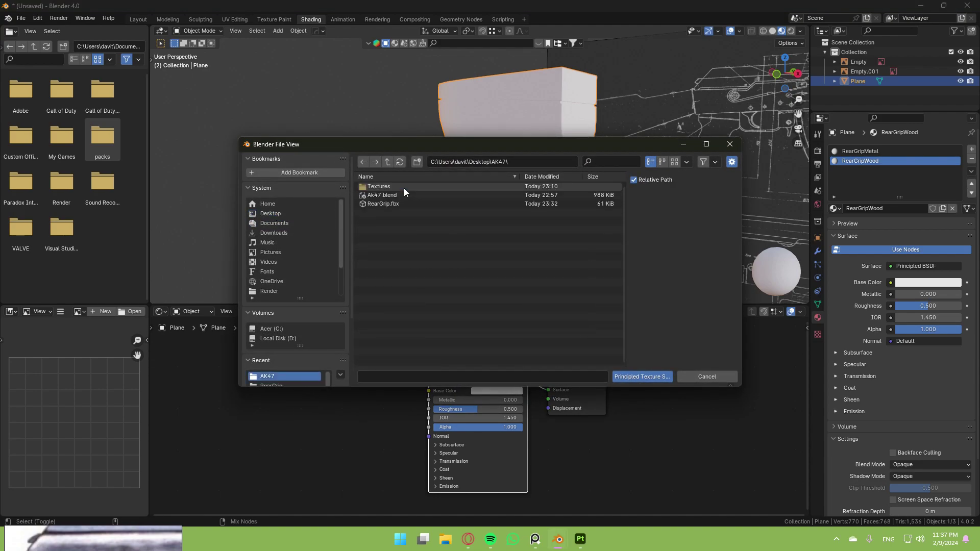
double_click(403, 187)
double_click(403, 187)
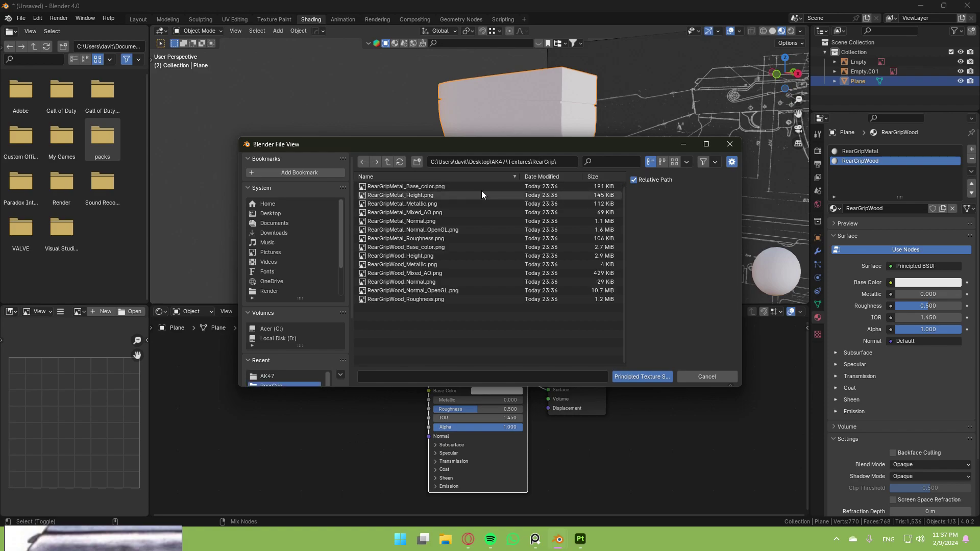
left_click(437, 247)
left_click(434, 300, "shift")
left_click(644, 377)
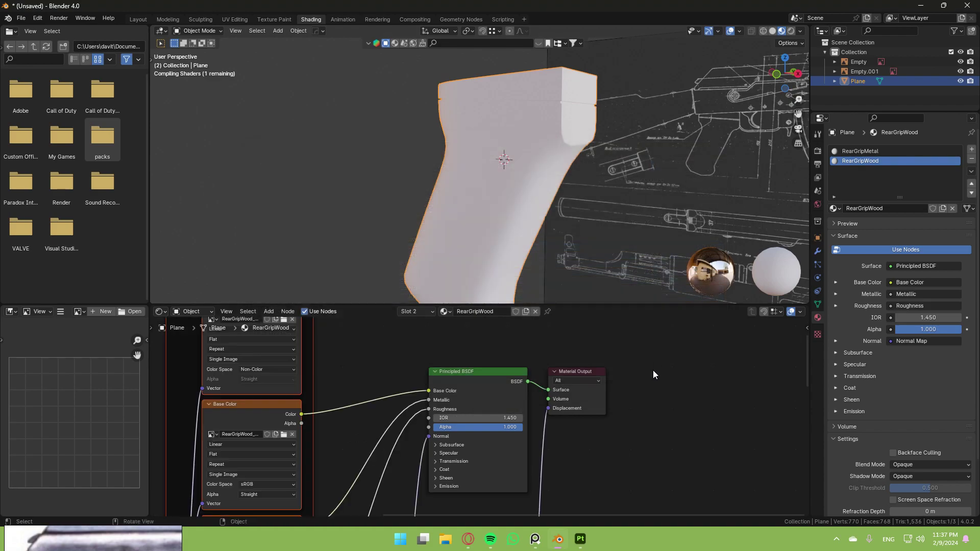
Step: Make RearGripMetal the active material and run Principled Texture Setup on it with the RearGripMetal maps, Base_color through Roughness
middle_click_drag(414, 209, 520, 149)
left_click(888, 151)
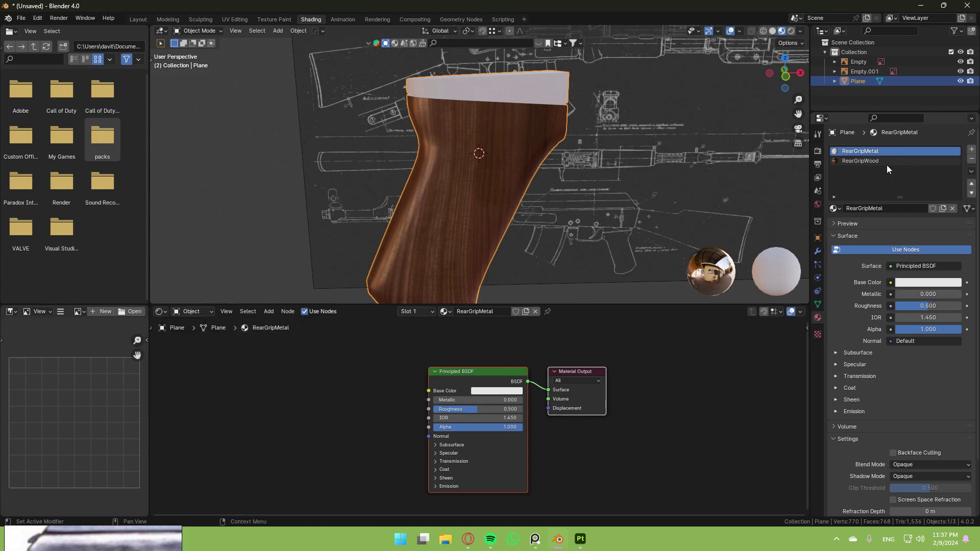
key("ctrl+shift+t")
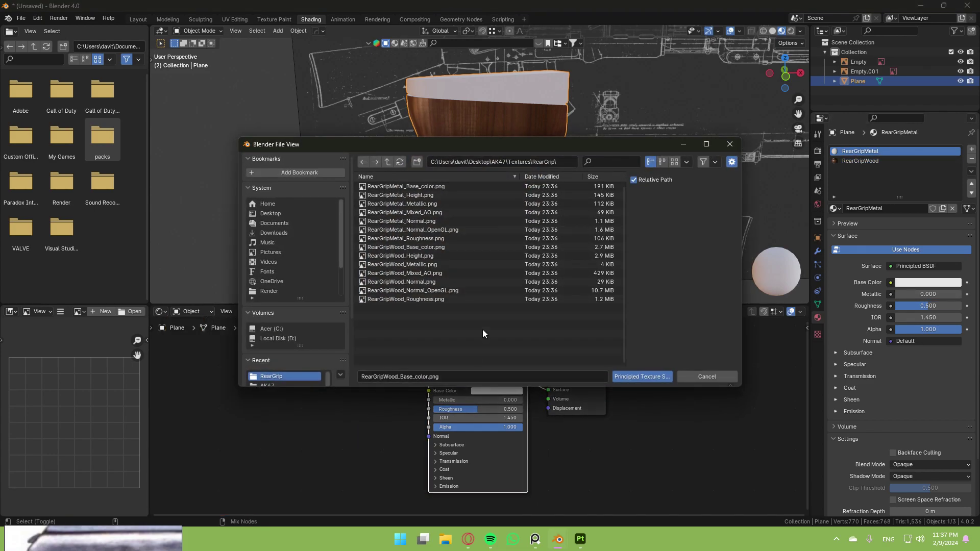
left_click(461, 187)
left_click(453, 237, "shift")
left_click(642, 377)
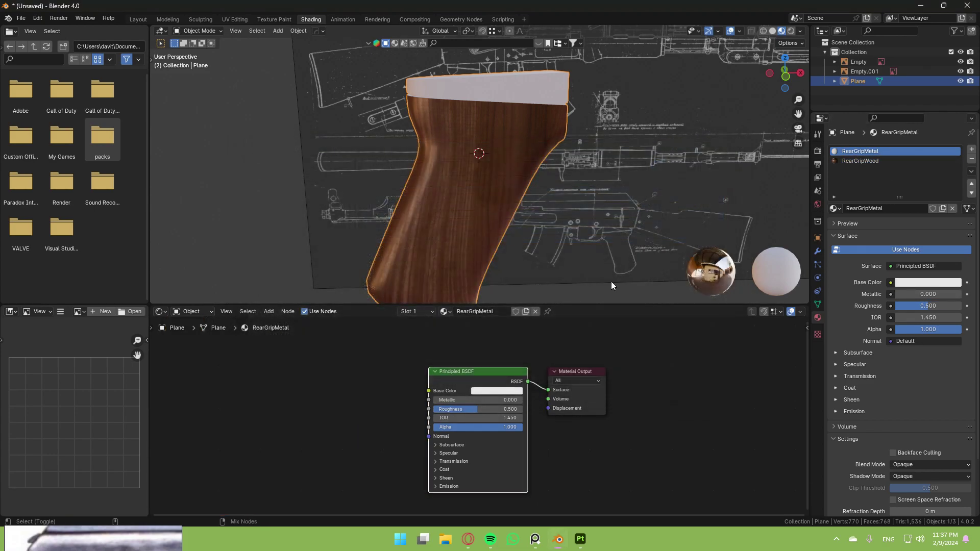
Step: Deselect the grip and show it in Material Preview in the Layout workspace
middle_click_drag(612, 281, 548, 258)
left_click(547, 259)
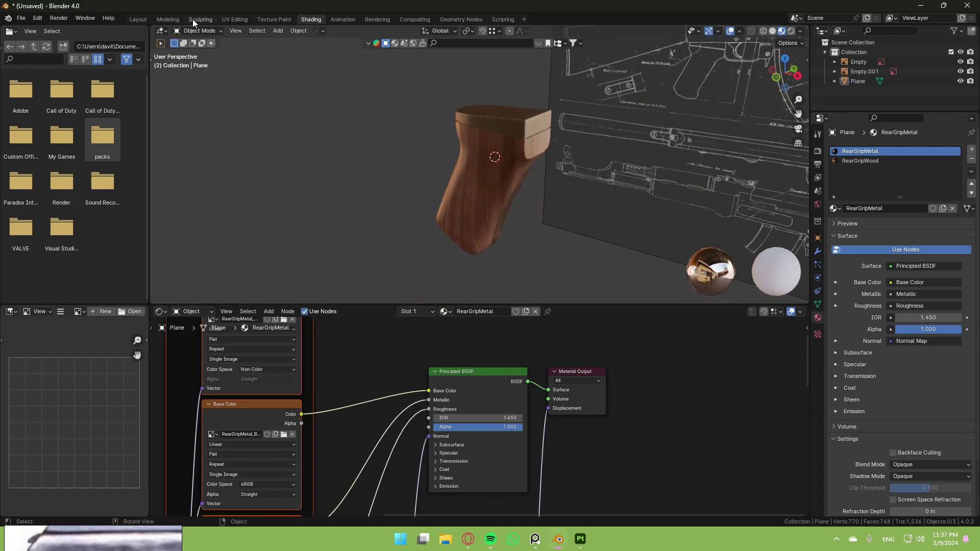
left_click(138, 19)
left_click(781, 30)
mouse_move(766, 61)
middle_mouse_down()
mouse_move(654, 111)
mouse_move(654, 87)
mouse_move(749, 115)
mouse_move(780, 60)
middle_mouse_up()
Step: Replace the forest HDRI lighting the material preview with a different one and inspect the textured grip
left_click(800, 30)
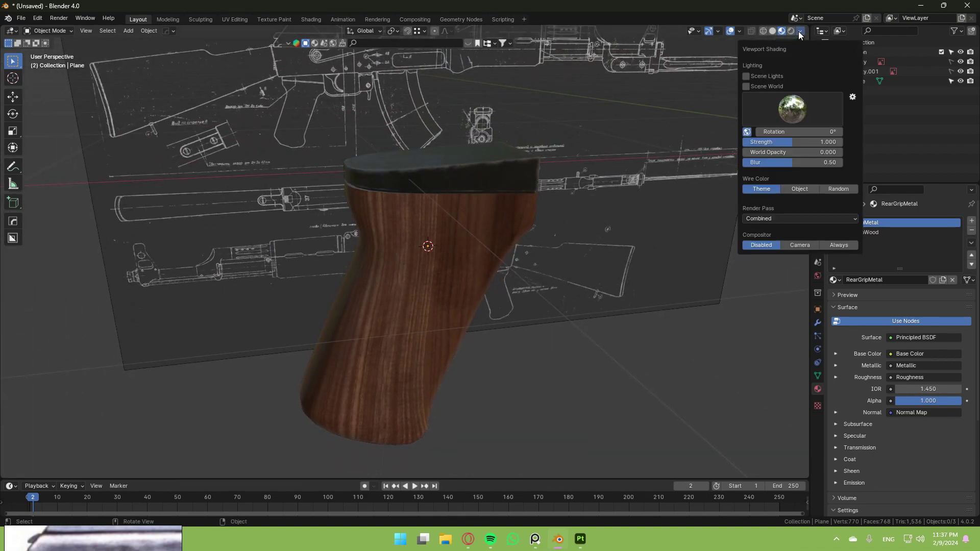
left_click(792, 109)
left_click(661, 140)
mouse_move(590, 145)
middle_mouse_down()
mouse_move(532, 146)
mouse_move(477, 103)
mouse_move(563, 140)
mouse_move(538, 152)
mouse_move(521, 130)
mouse_move(618, 127)
mouse_move(719, 170)
mouse_move(638, 235)
mouse_move(663, 222)
mouse_move(581, 225)
mouse_move(530, 198)
mouse_move(556, 170)
mouse_move(532, 184)
mouse_move(470, 185)
mouse_move(541, 155)
mouse_move(615, 230)
mouse_move(620, 256)
mouse_move(479, 219)
middle_mouse_up()
scroll(710, 176, "up", 5)
scroll(474, 221, "down", 2)
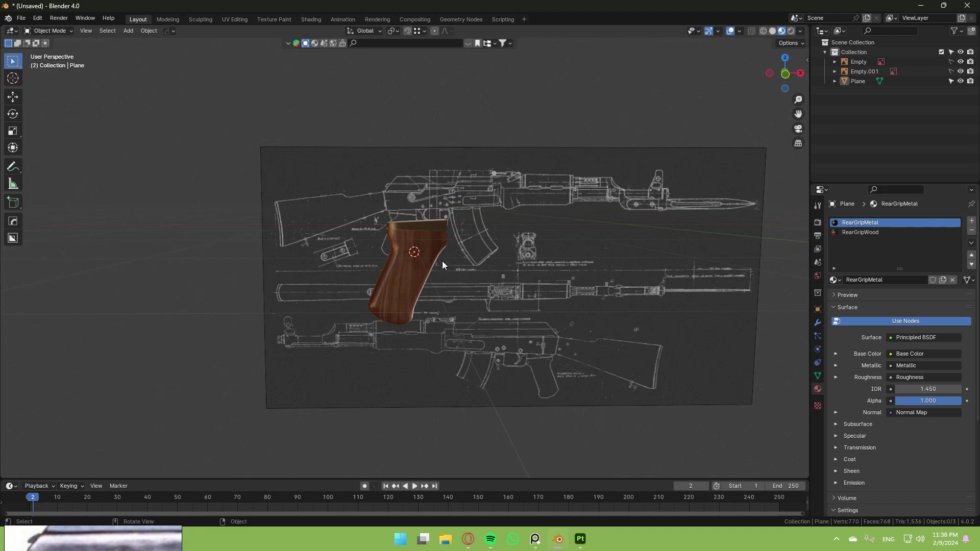
Step: Show the rifle blueprint in front orthographic view and select the textured grip against it
middle_click_drag(443, 261, 590, 163)
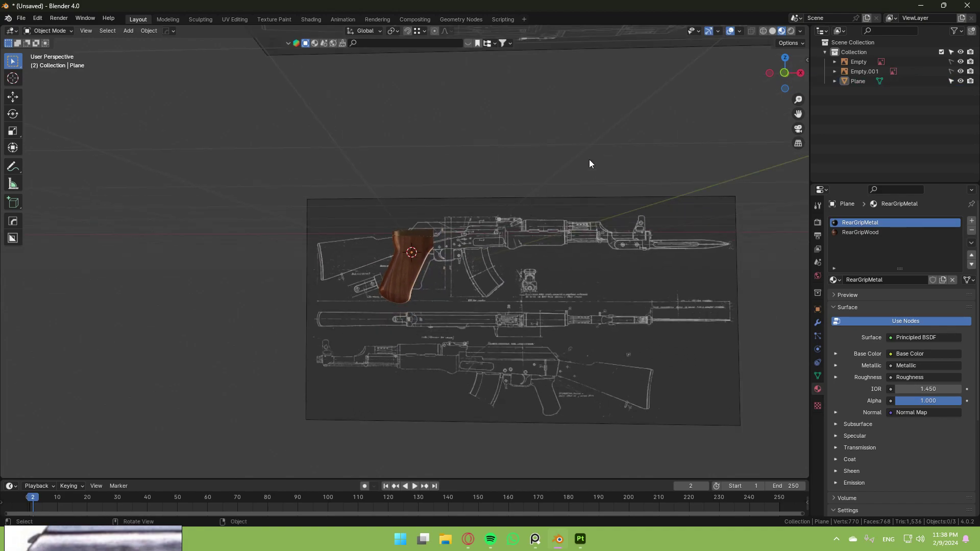
left_click(785, 70)
left_click(398, 239)
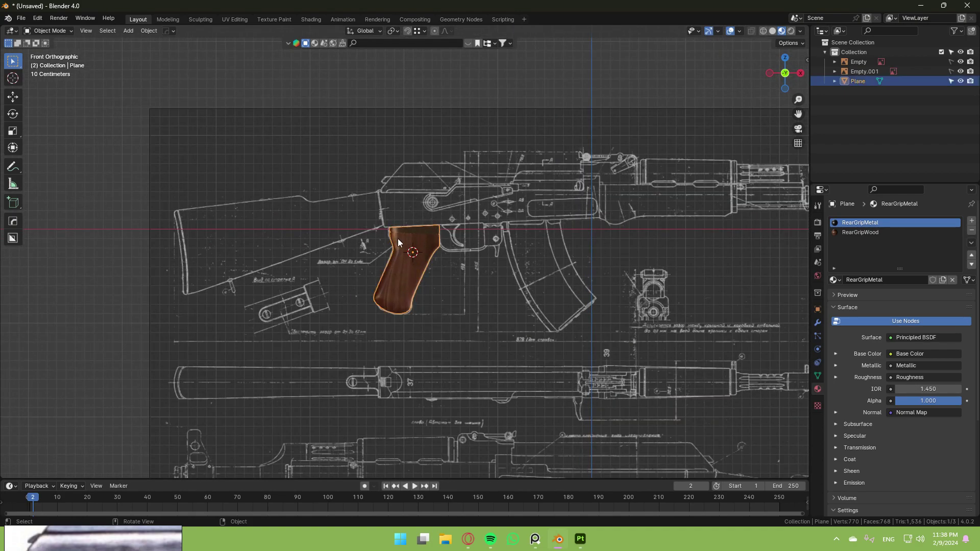
scroll(516, 210, "up", 4)
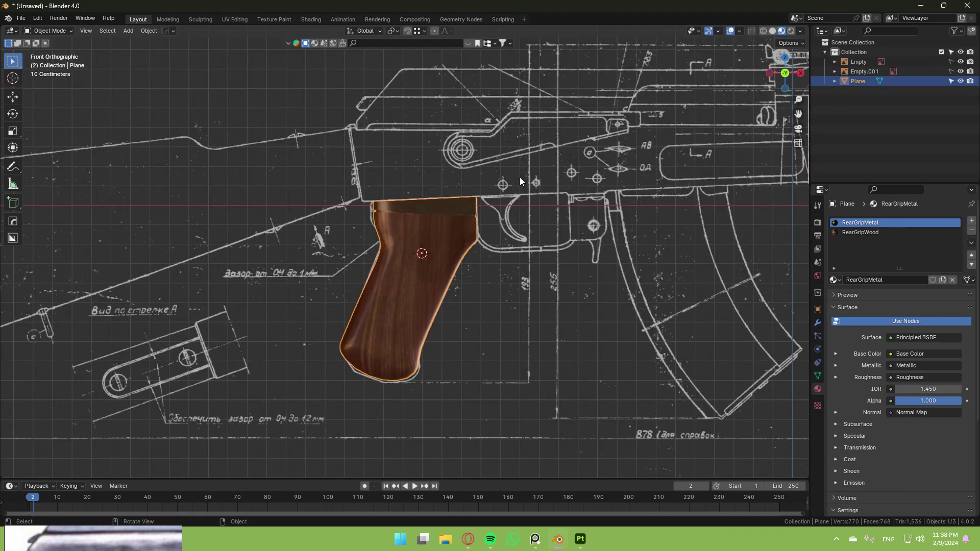